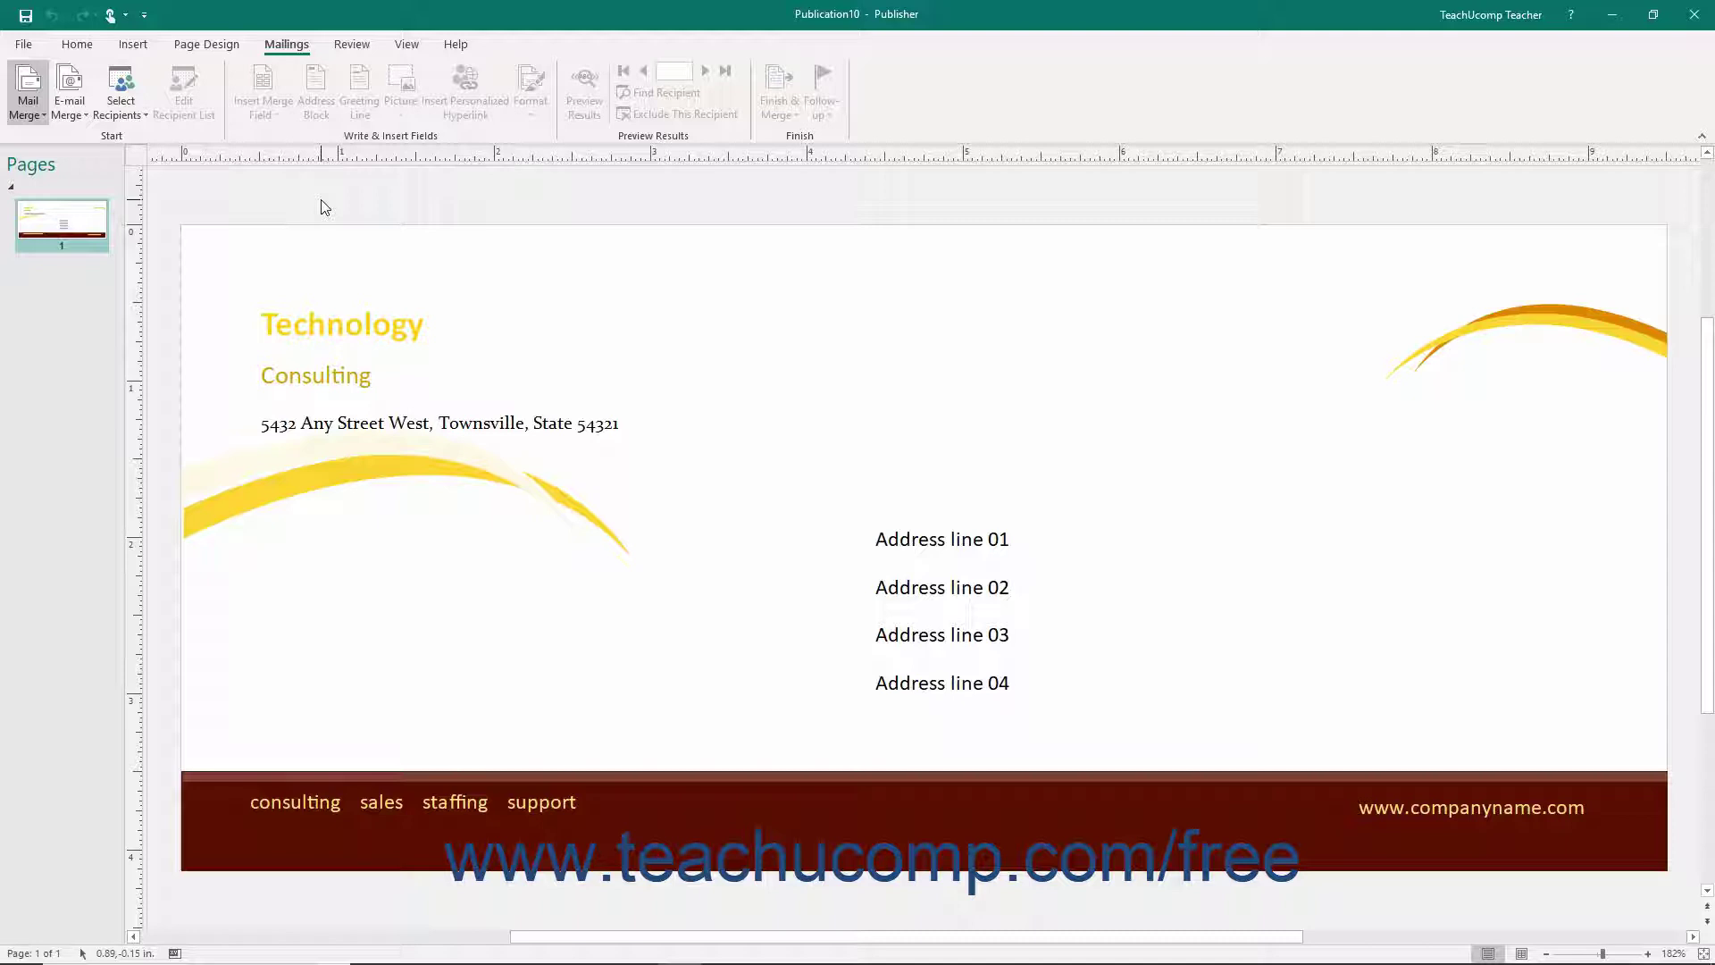
Show the Mail Merge dropdown options on the Mailings tab
left_click(284, 44)
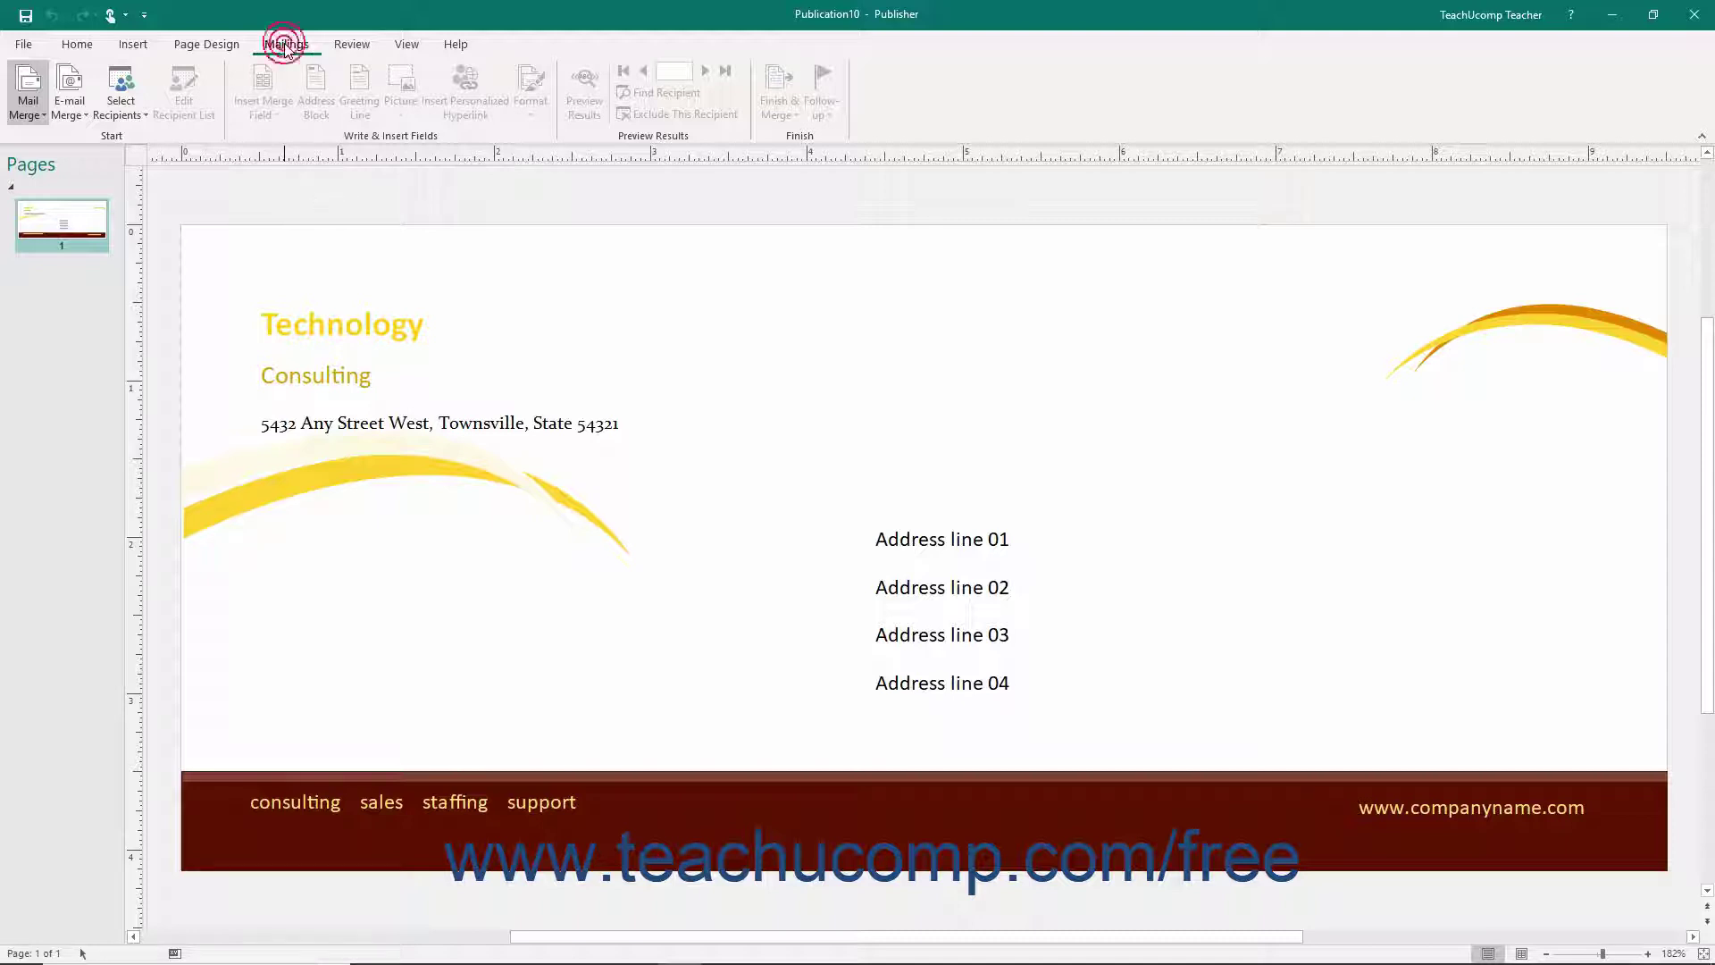
left_click(28, 115)
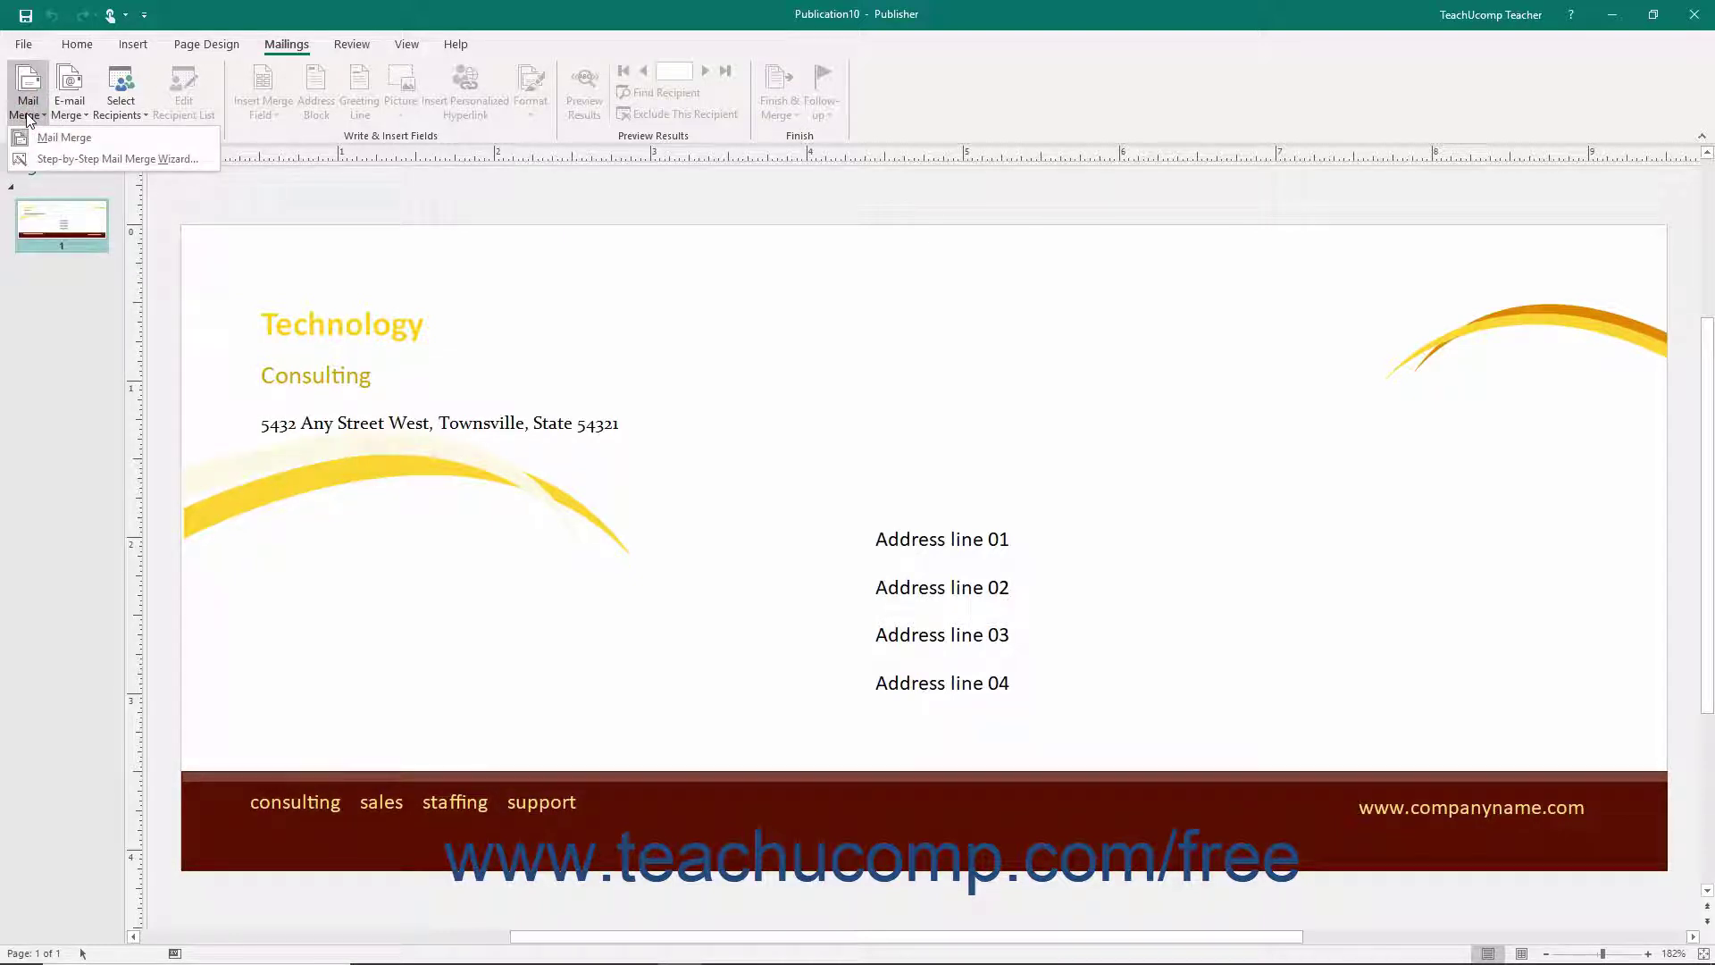
Launch the Step-by-Step Mail Merge Wizard and advance to connecting a recipient list
left_click(59, 161)
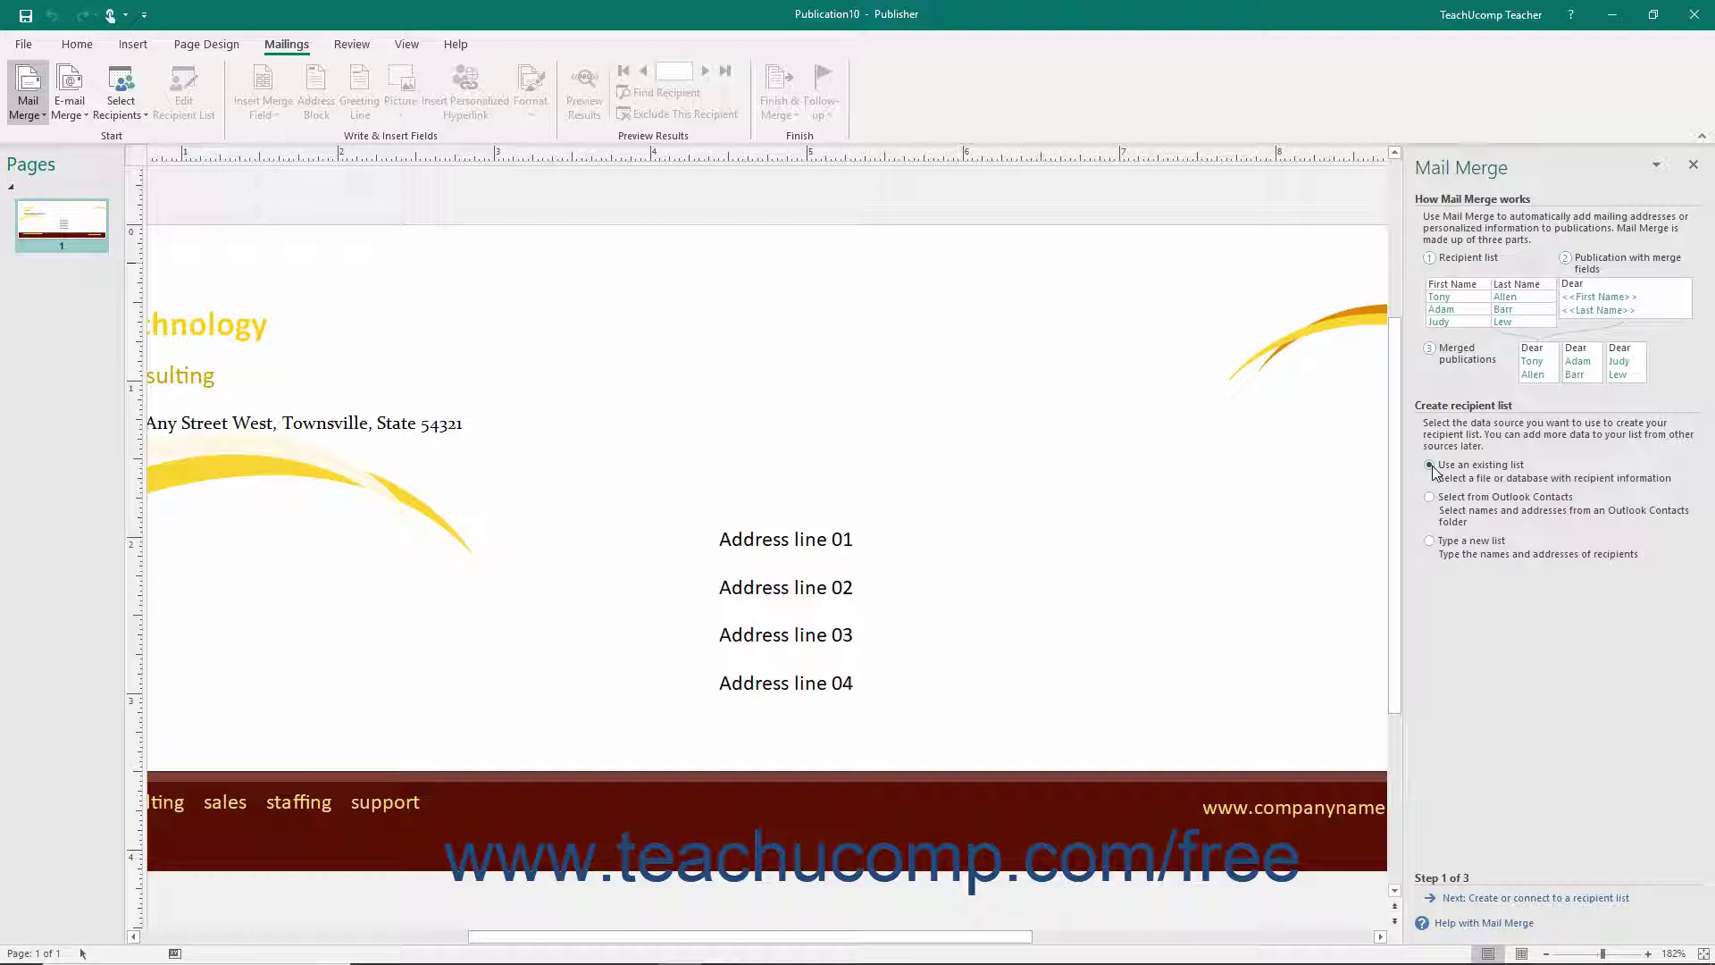
left_click(1503, 899)
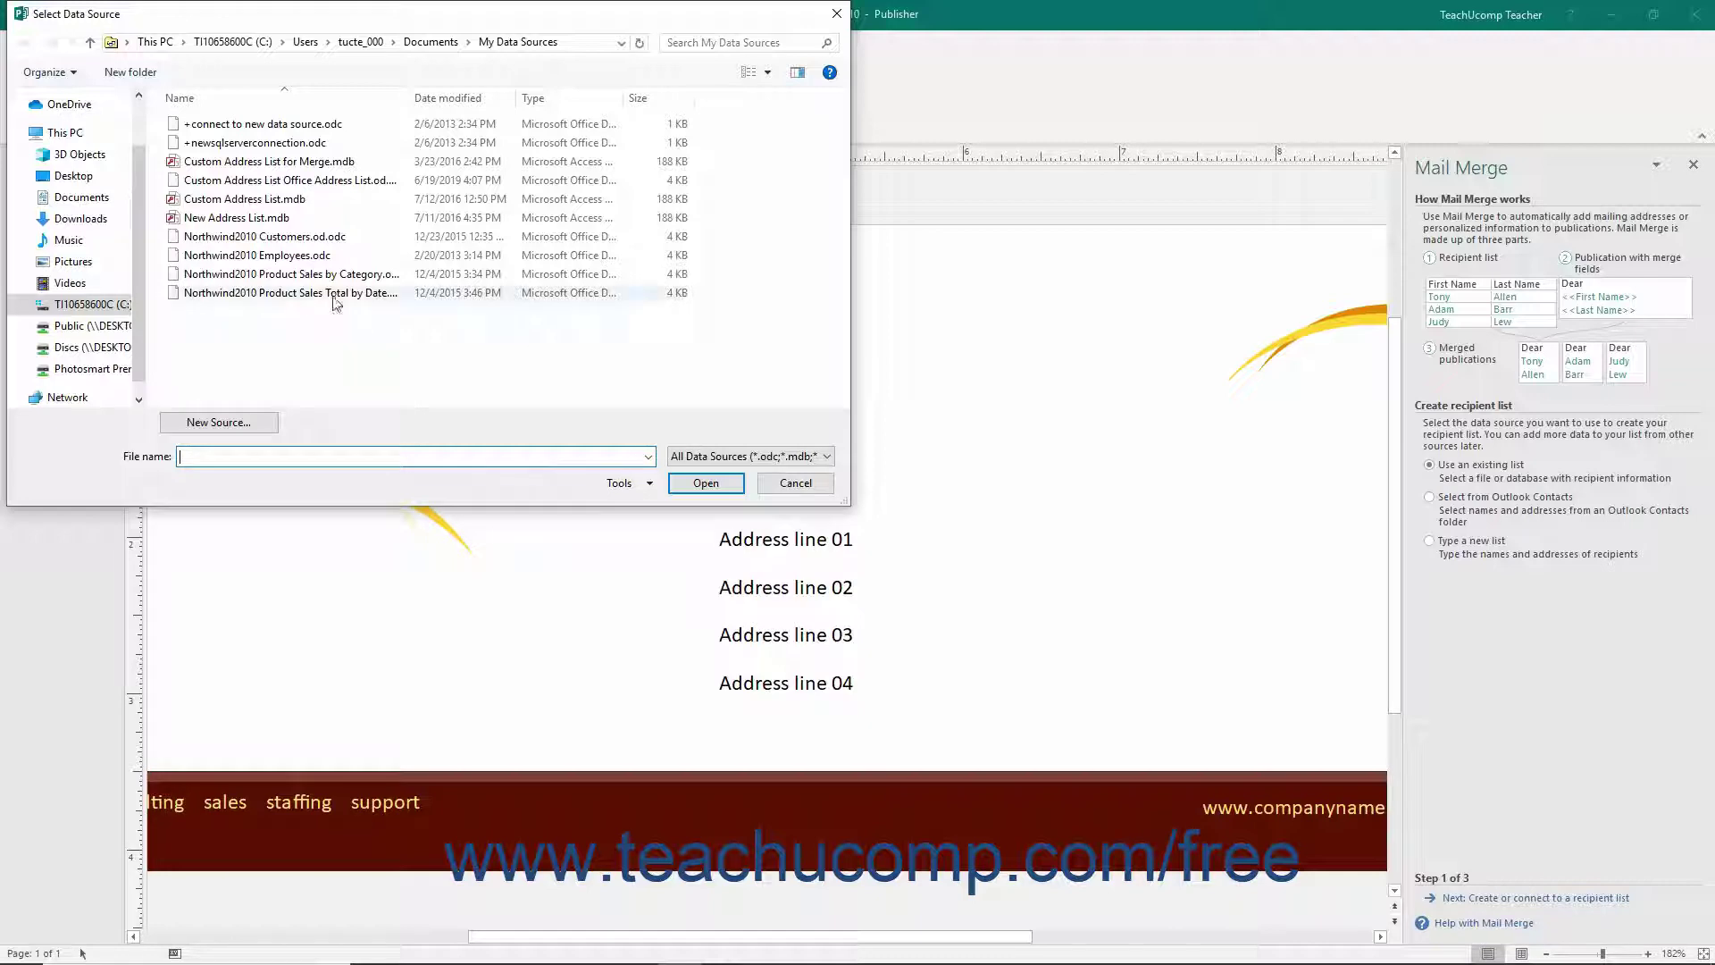
Use Custom Address List for Merge.mdb as the recipient data source
double_click(282, 163)
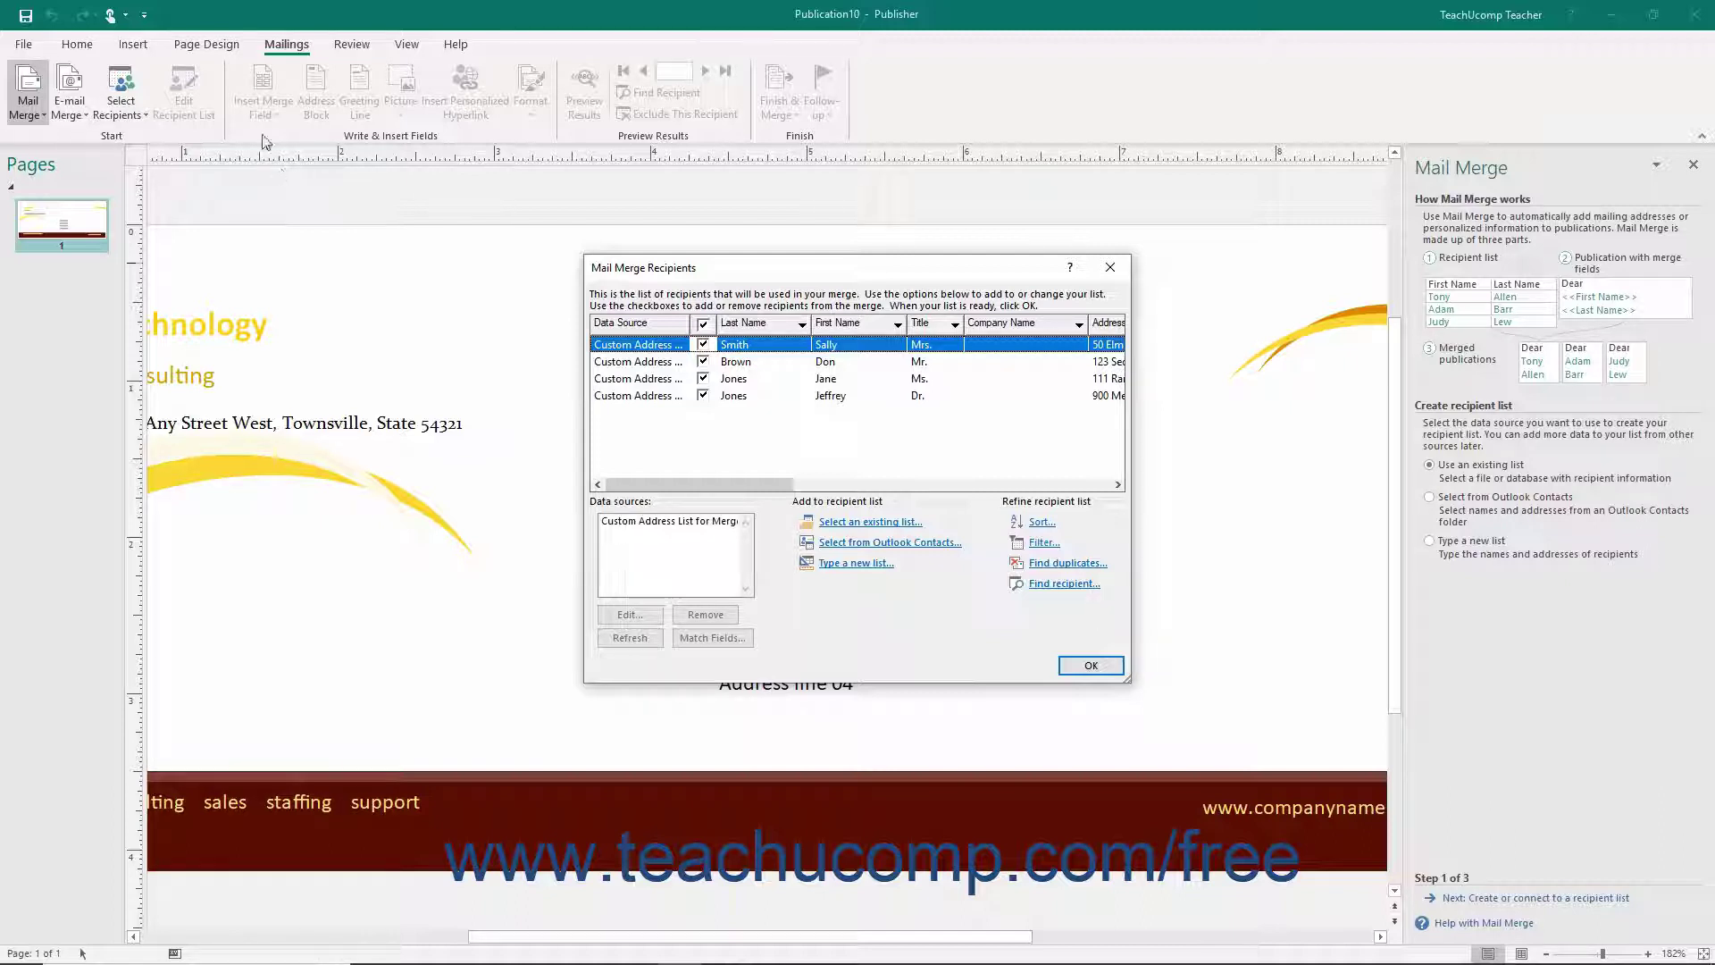
Toggle Smith and Brown off and back on, then accept all four recipients
left_click(613, 267)
left_click(703, 344)
left_click(702, 362)
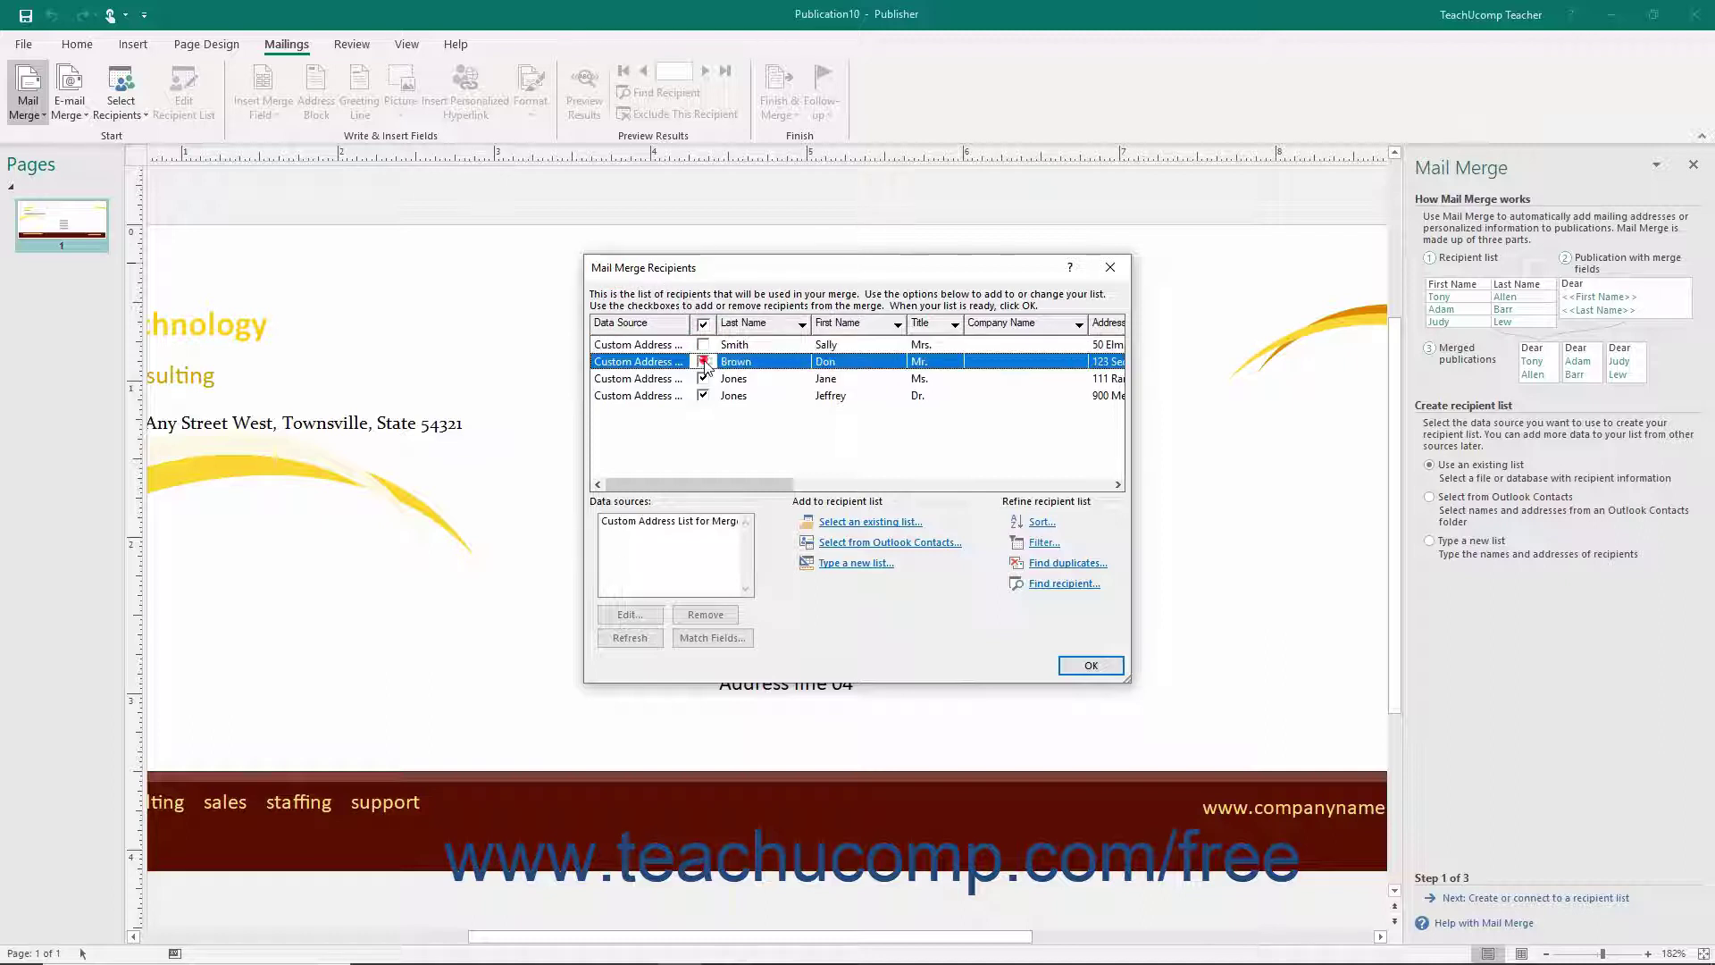
left_click(703, 362)
left_click(703, 345)
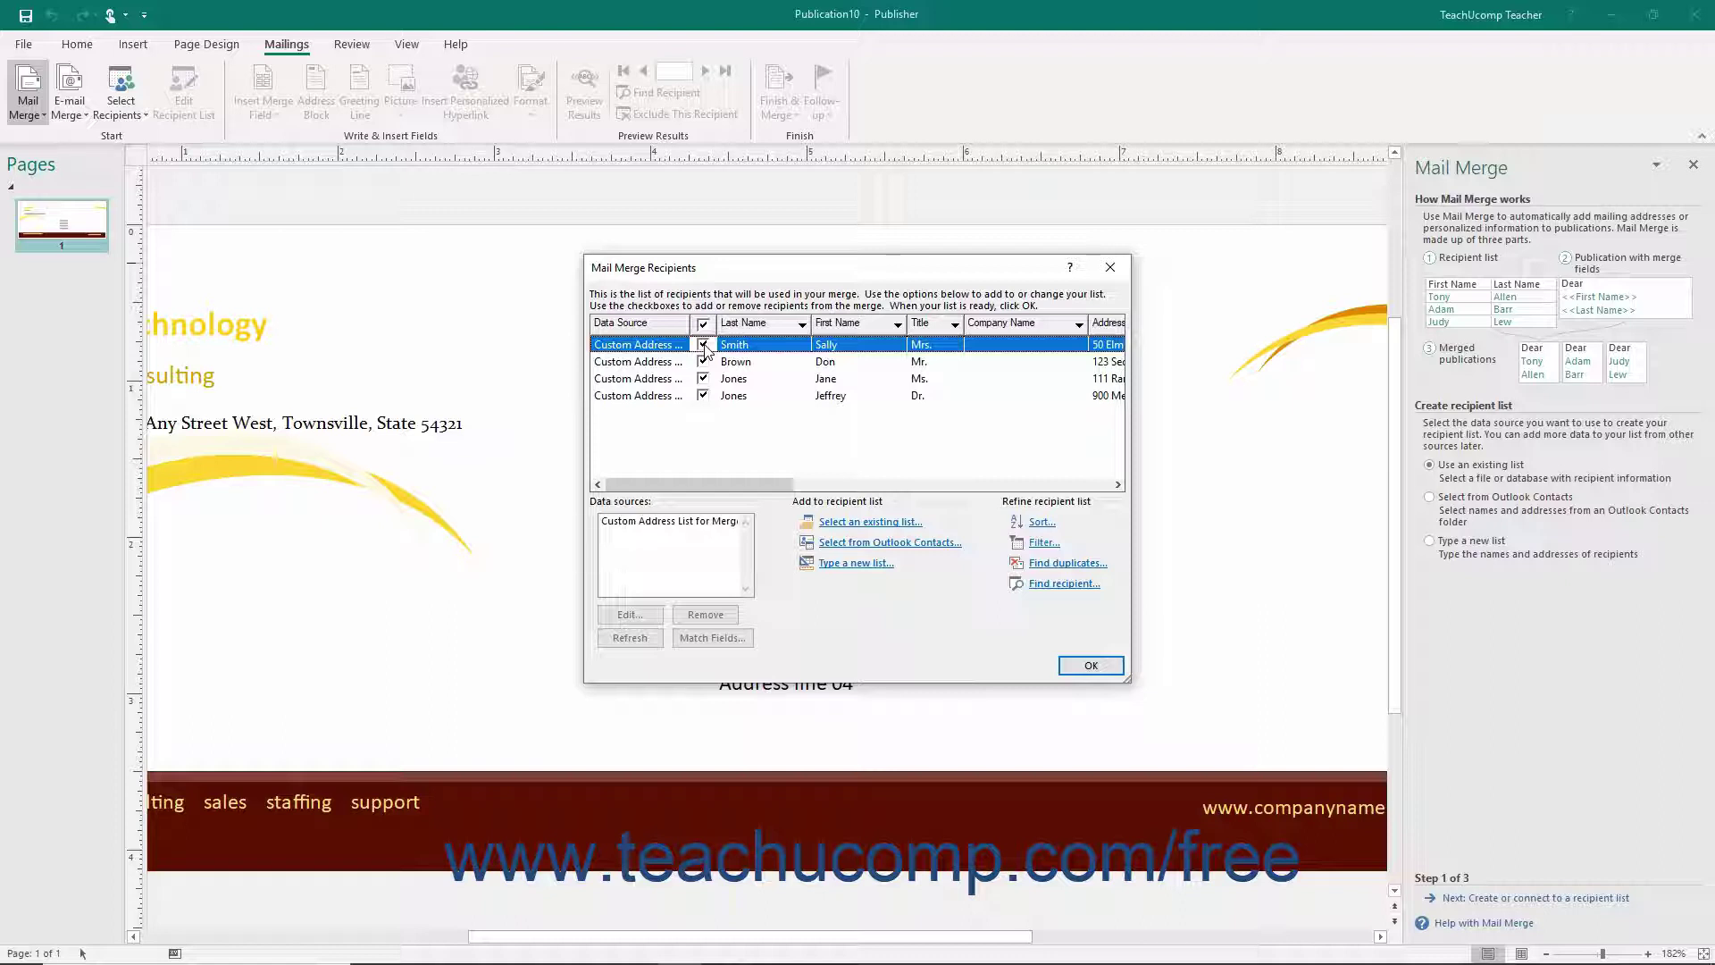
left_click(1090, 668)
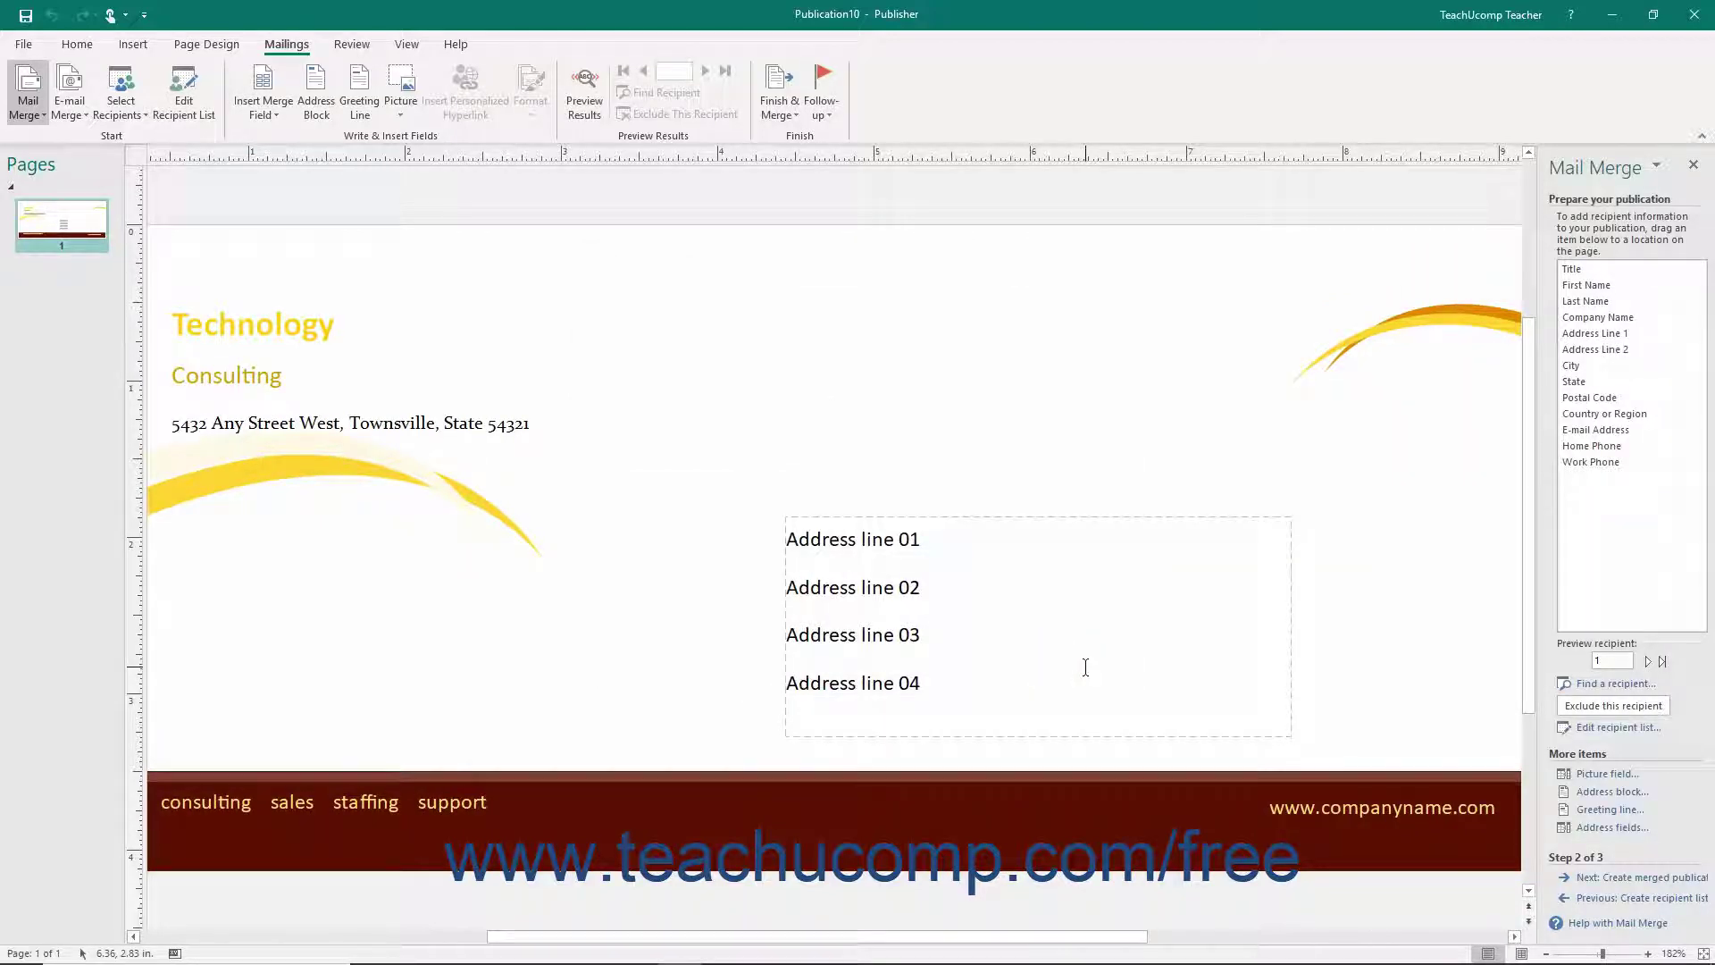
Cancel the current merge and relaunch the Step-by-Step Mail Merge Wizard at step 1
left_click(1623, 898)
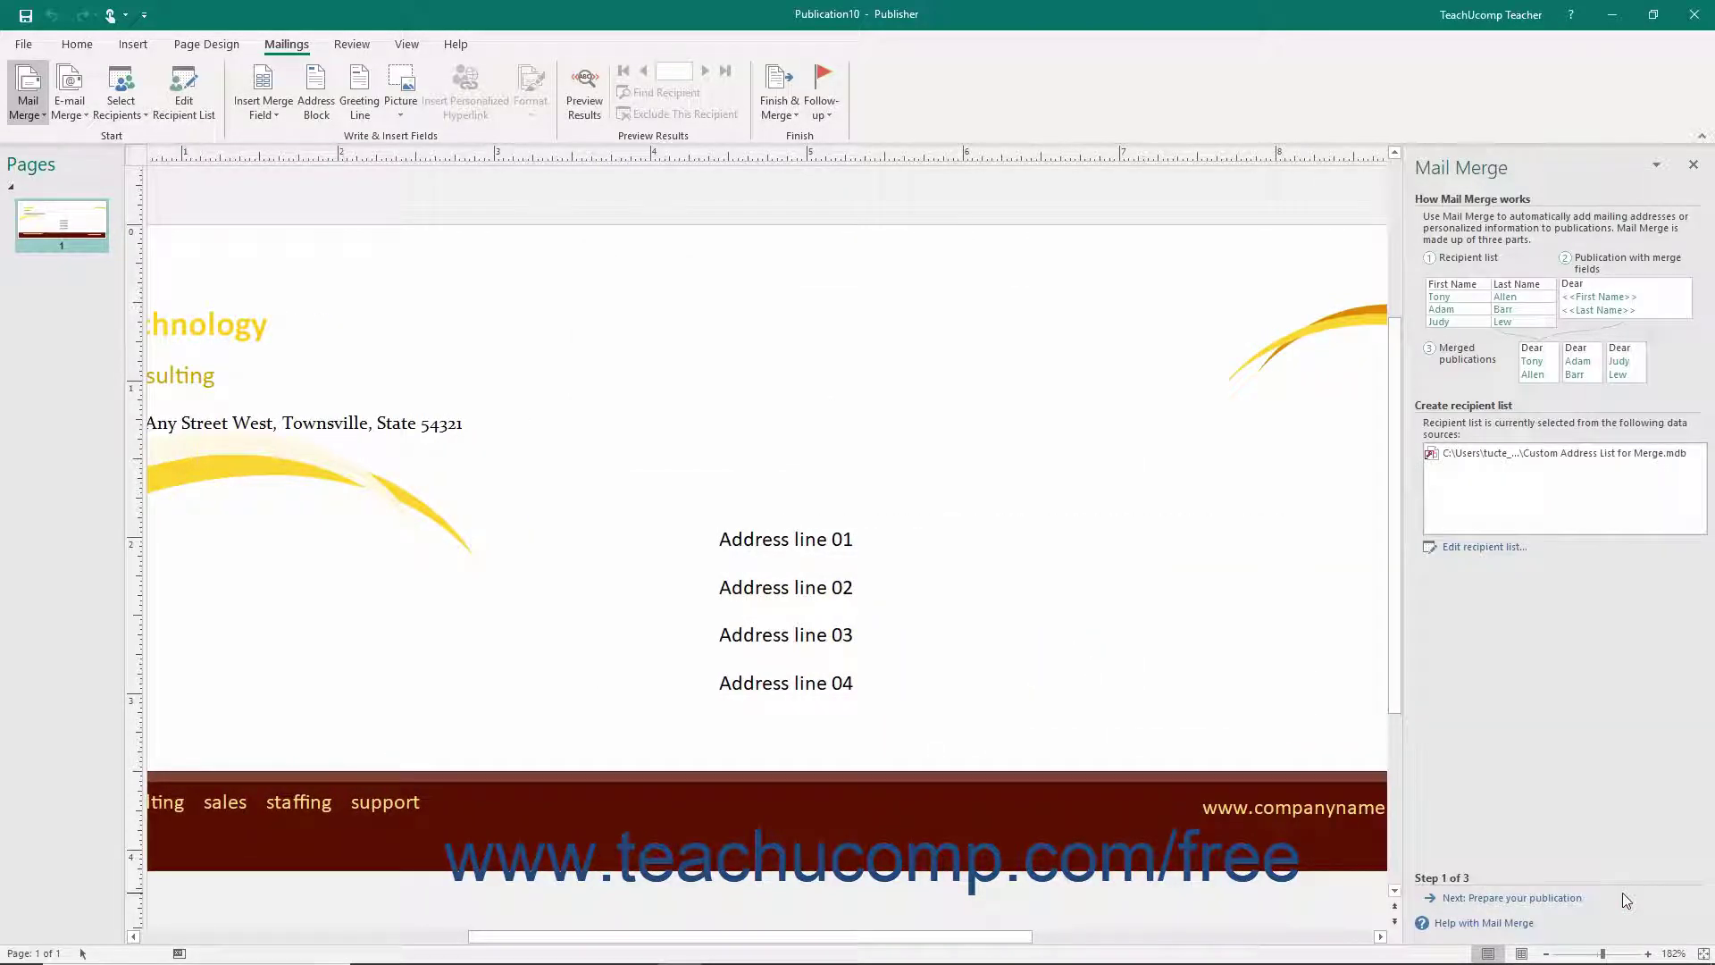
left_click(120, 100)
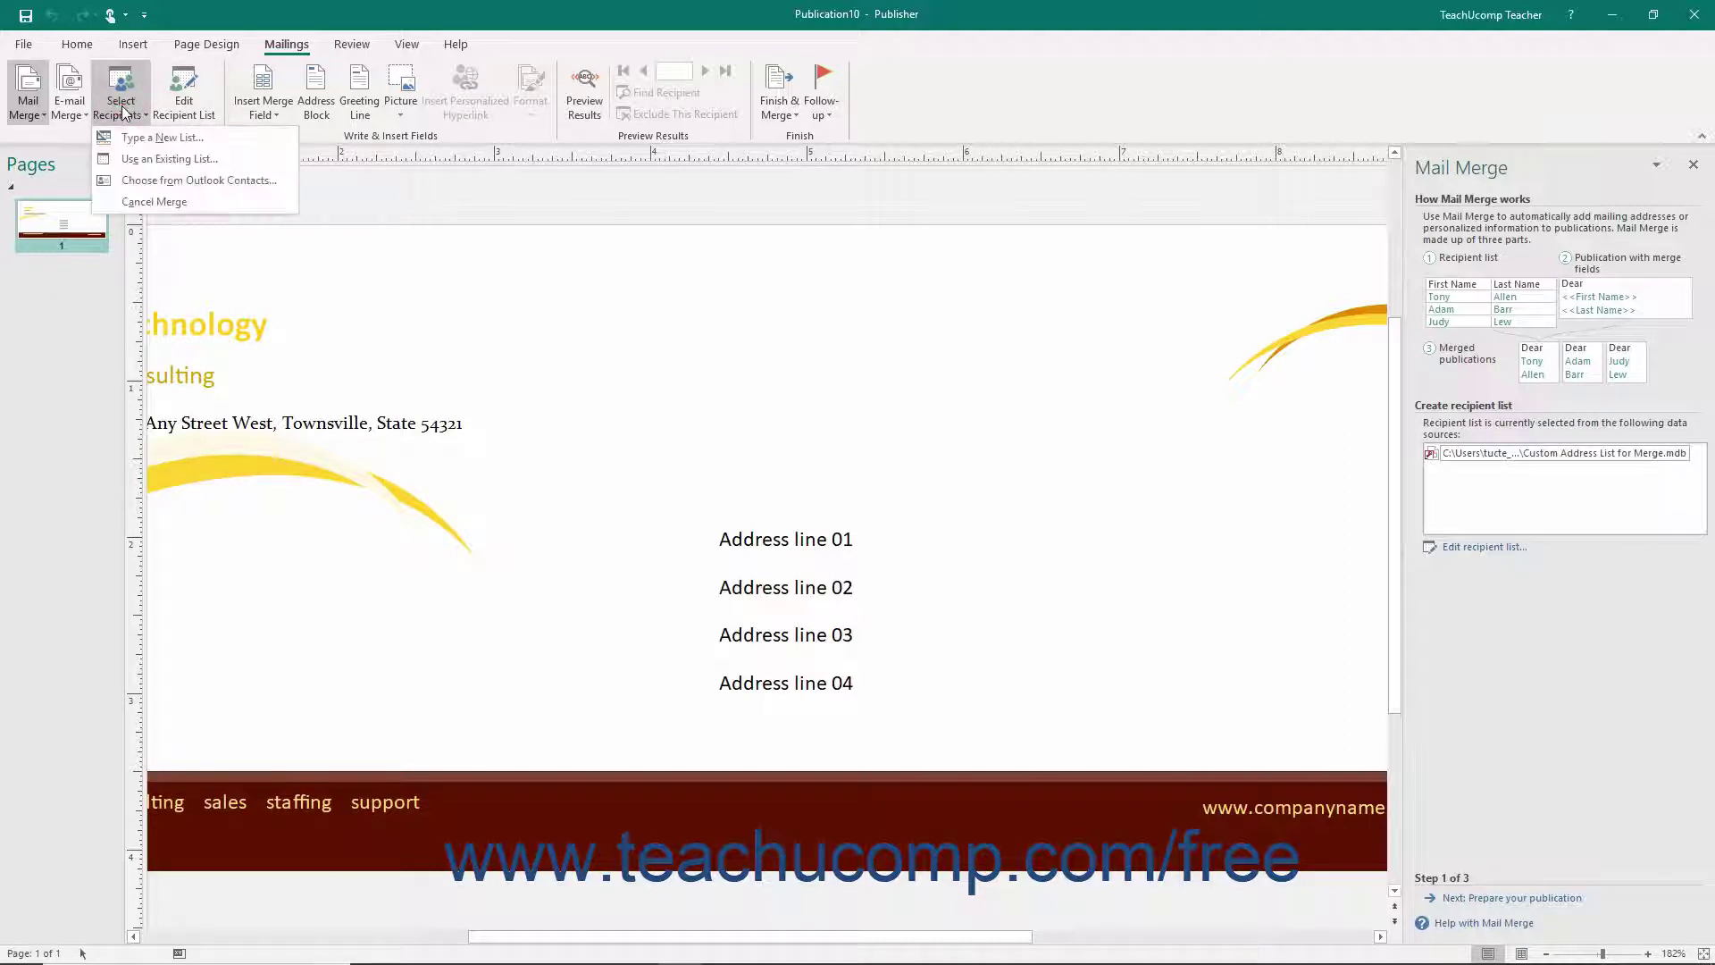
left_click(152, 204)
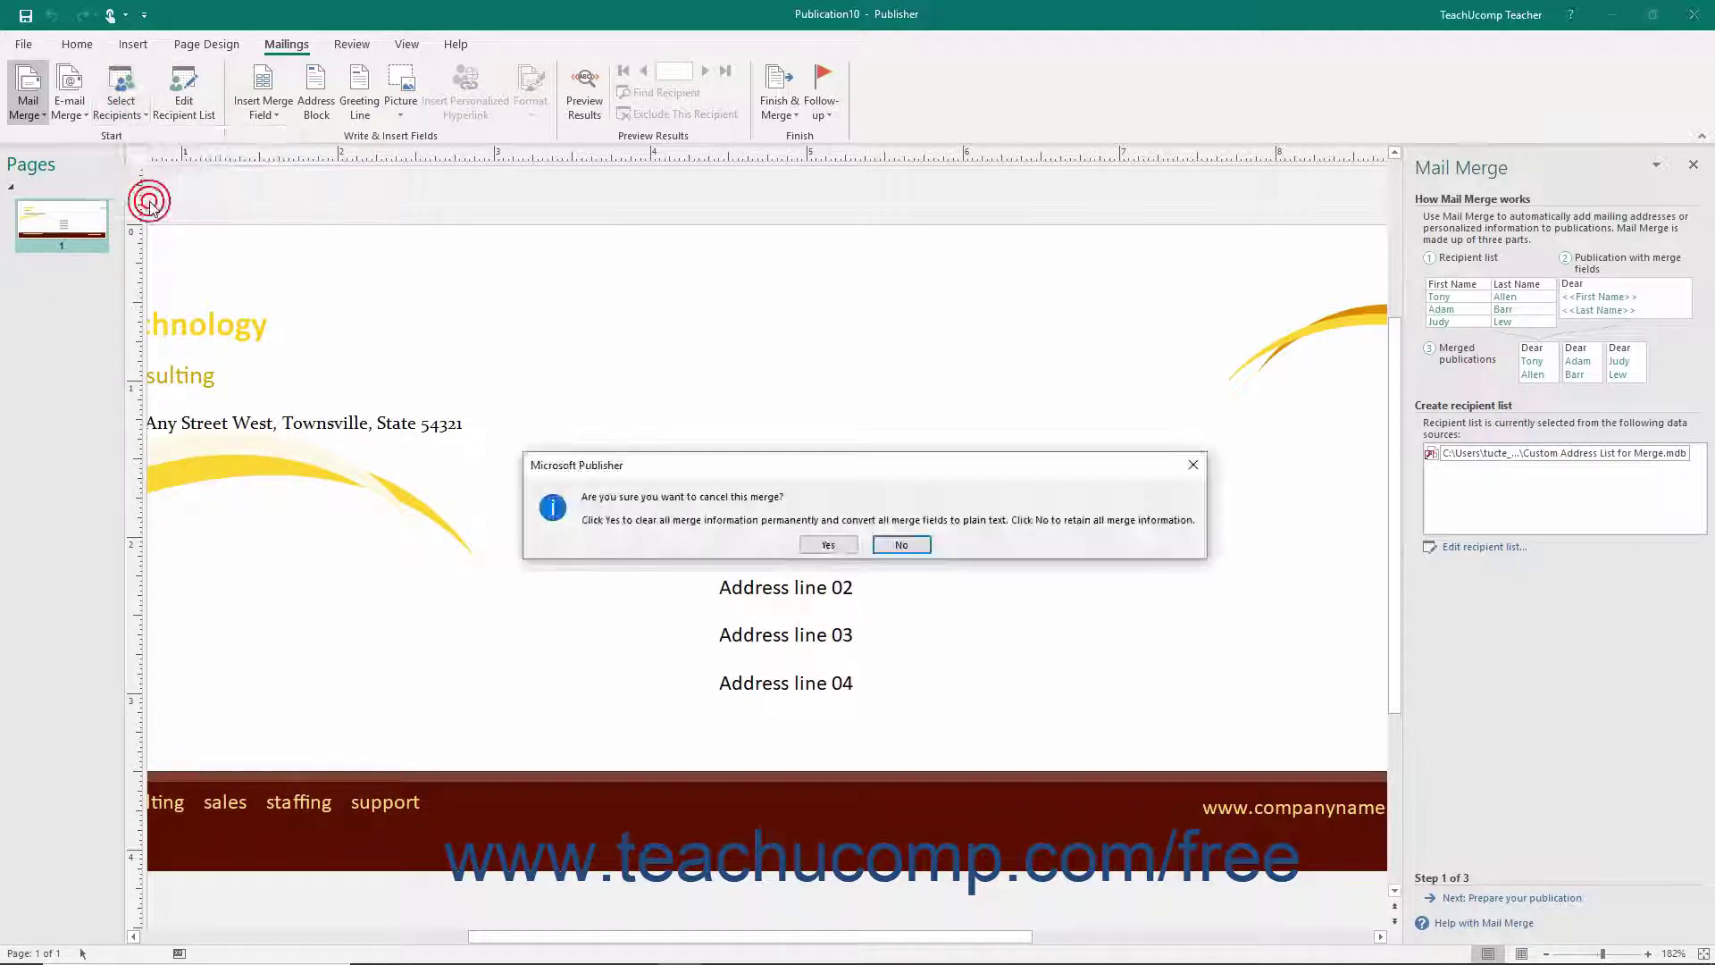
left_click(828, 545)
left_click(25, 115)
left_click(89, 158)
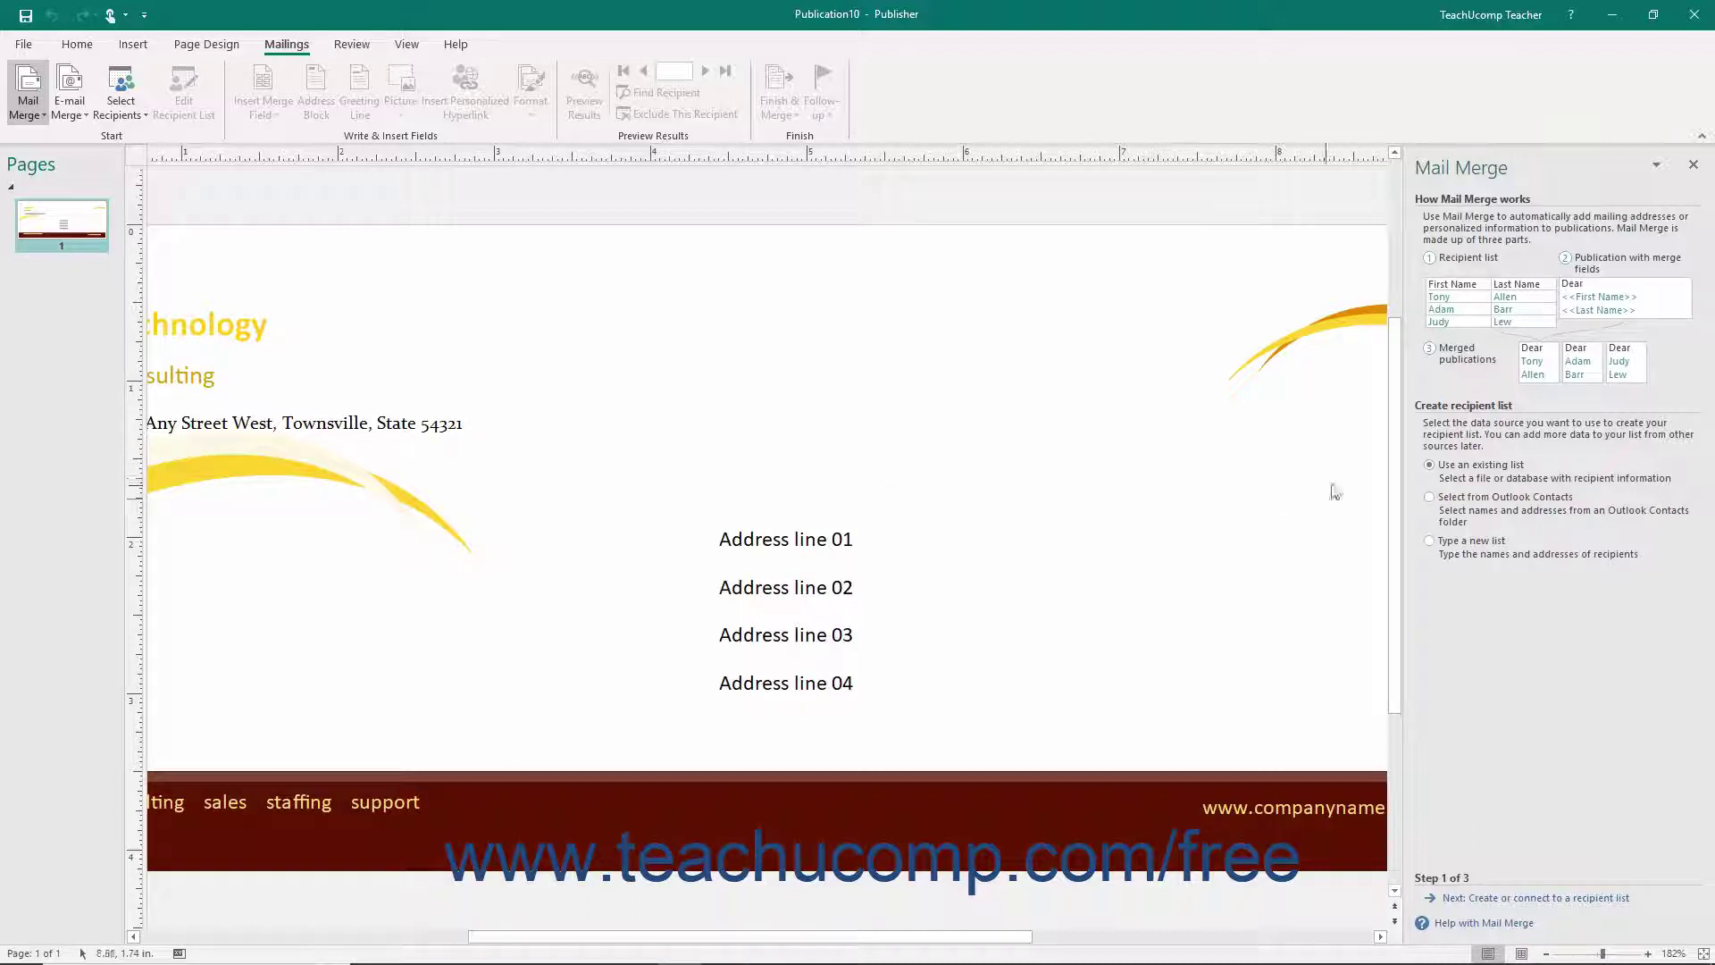
left_click(1450, 503)
left_click(1504, 898)
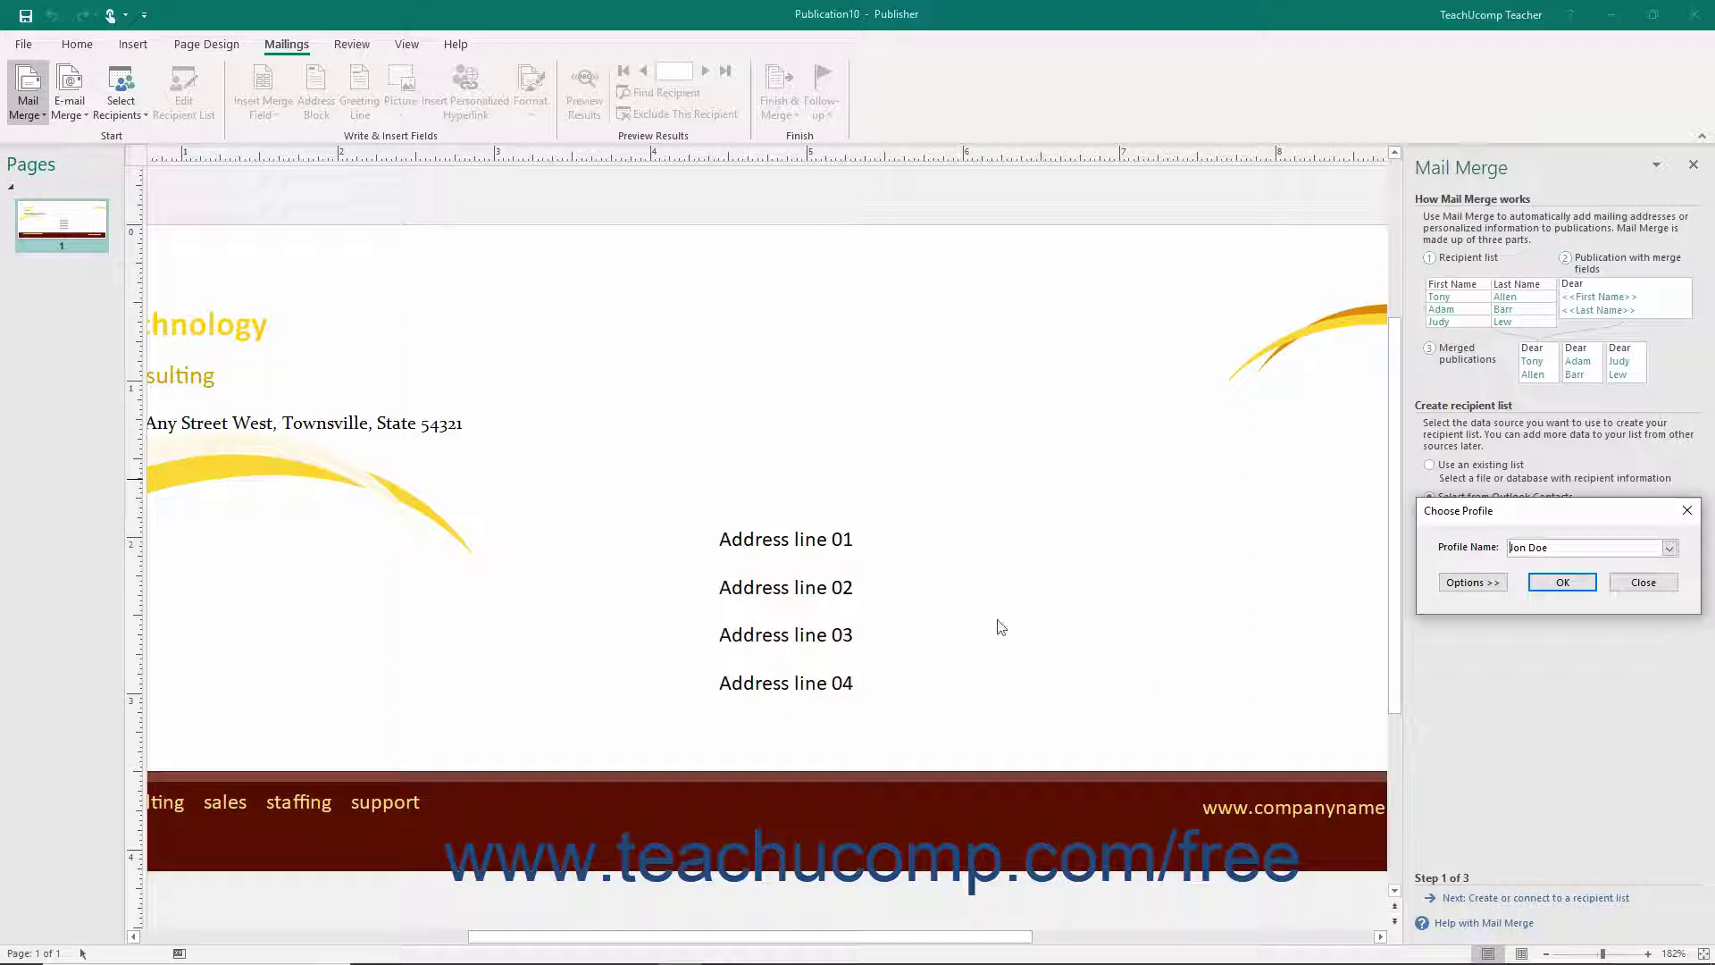
left_click(1563, 583)
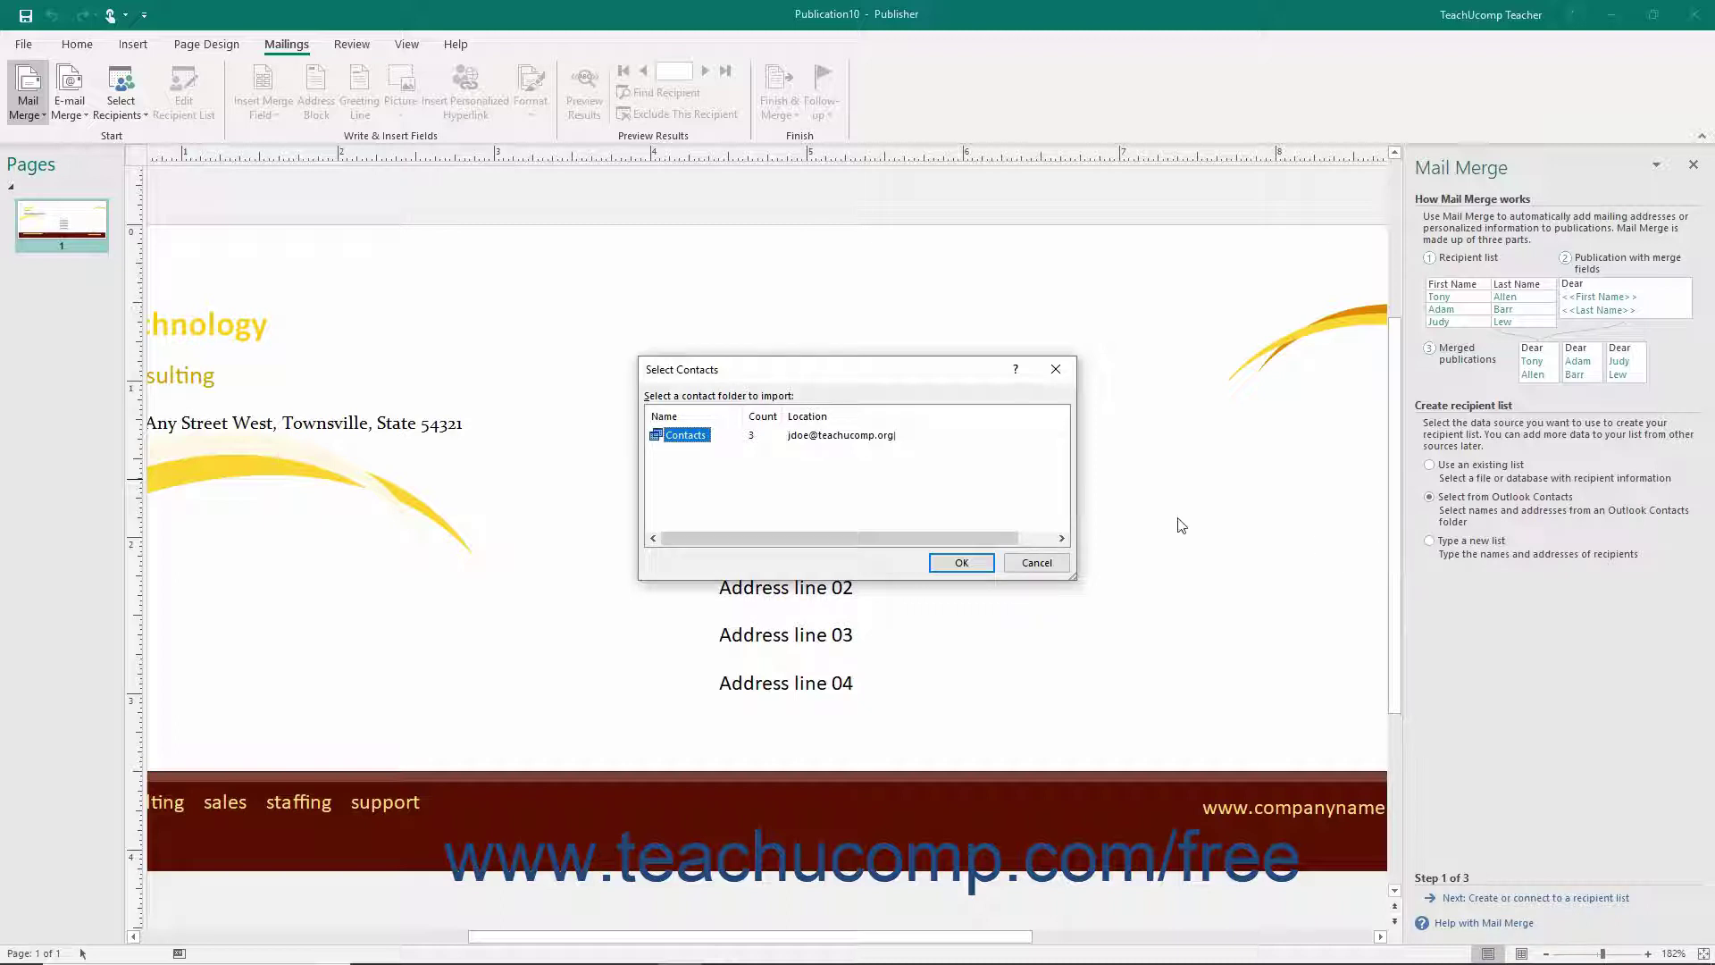
left_click(952, 567)
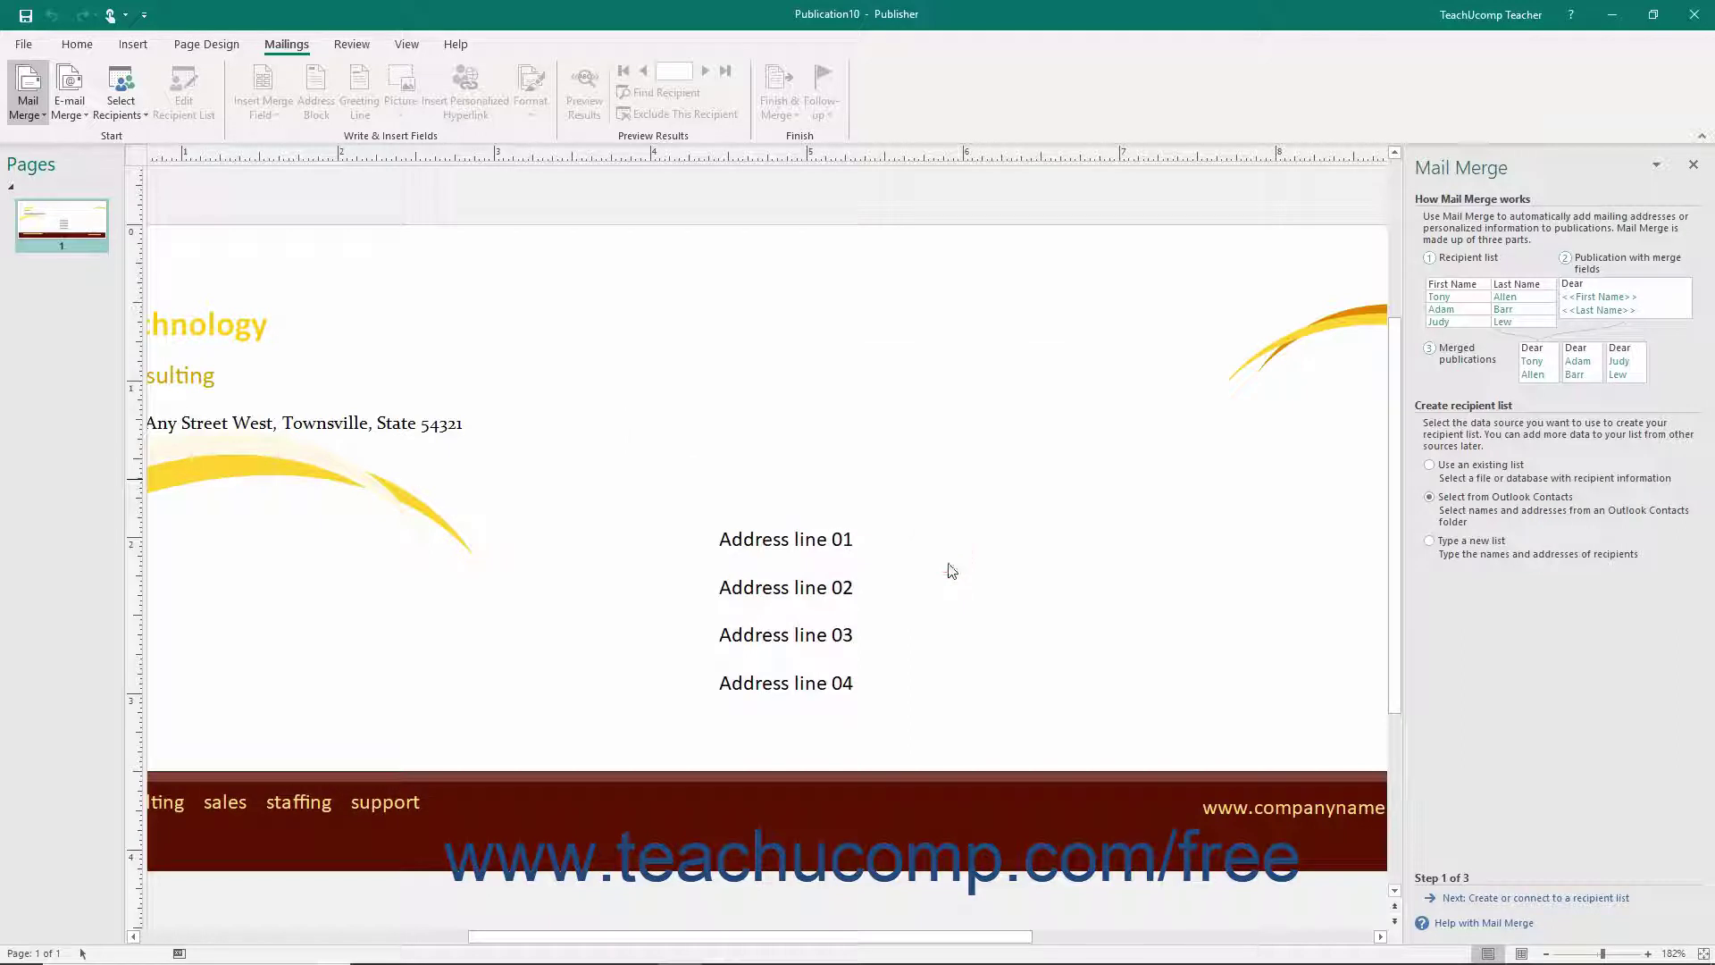
left_click(877, 507)
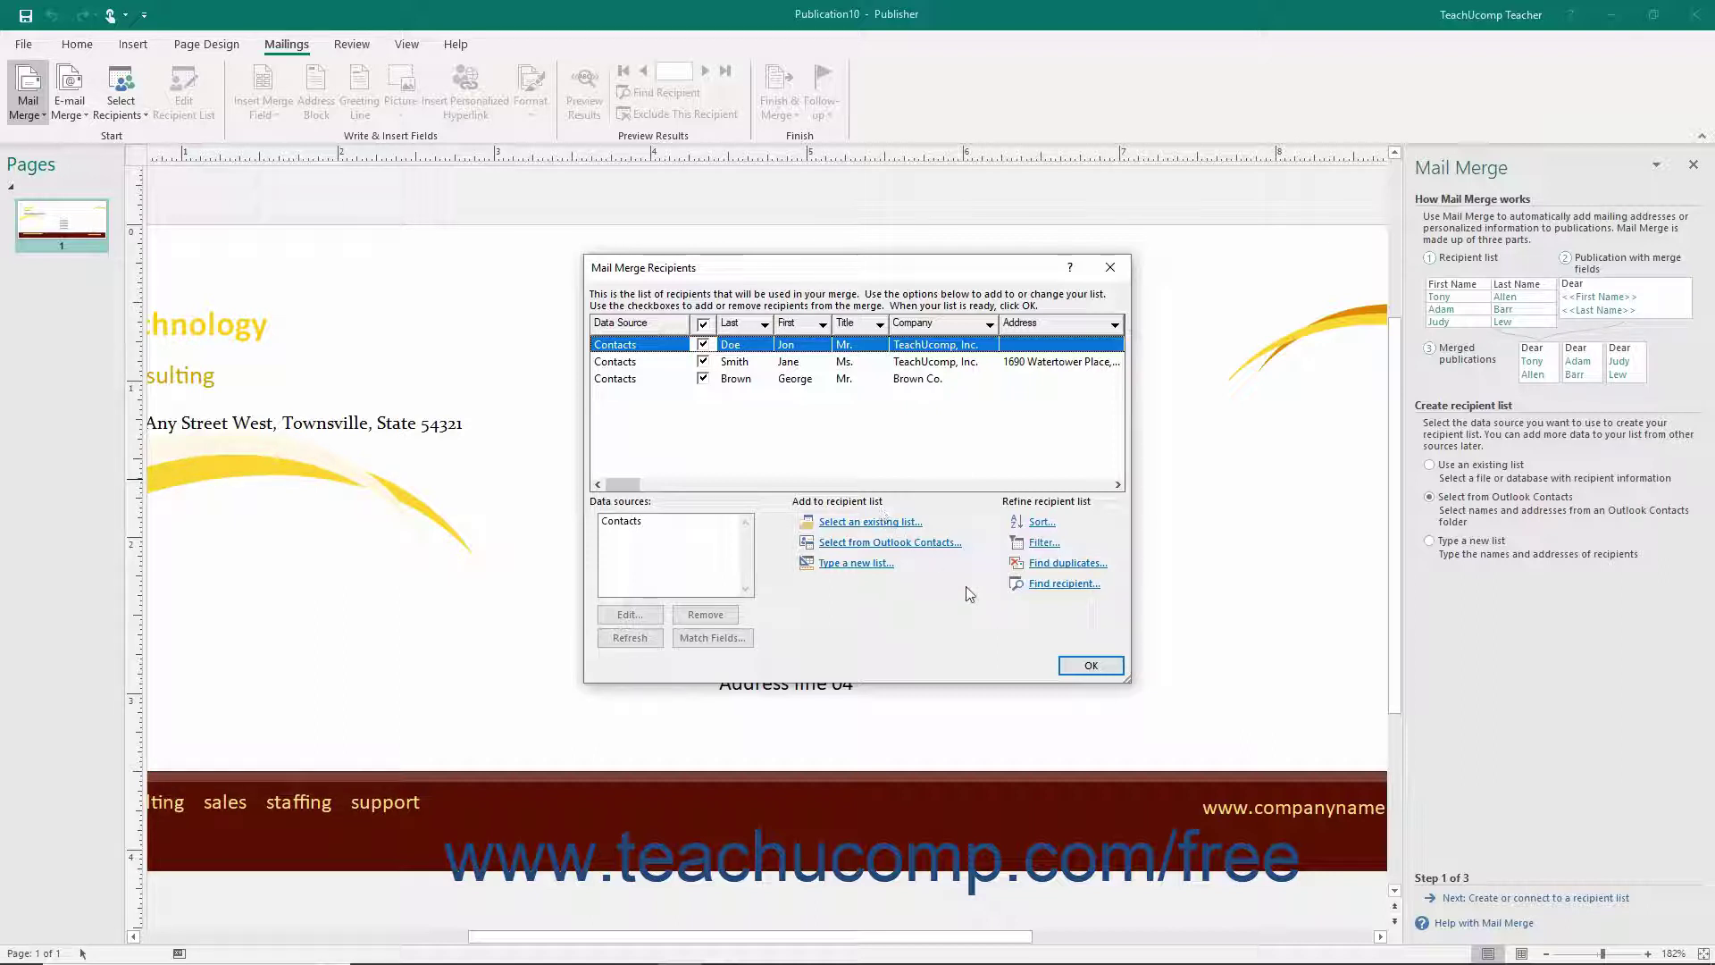
left_click(1081, 667)
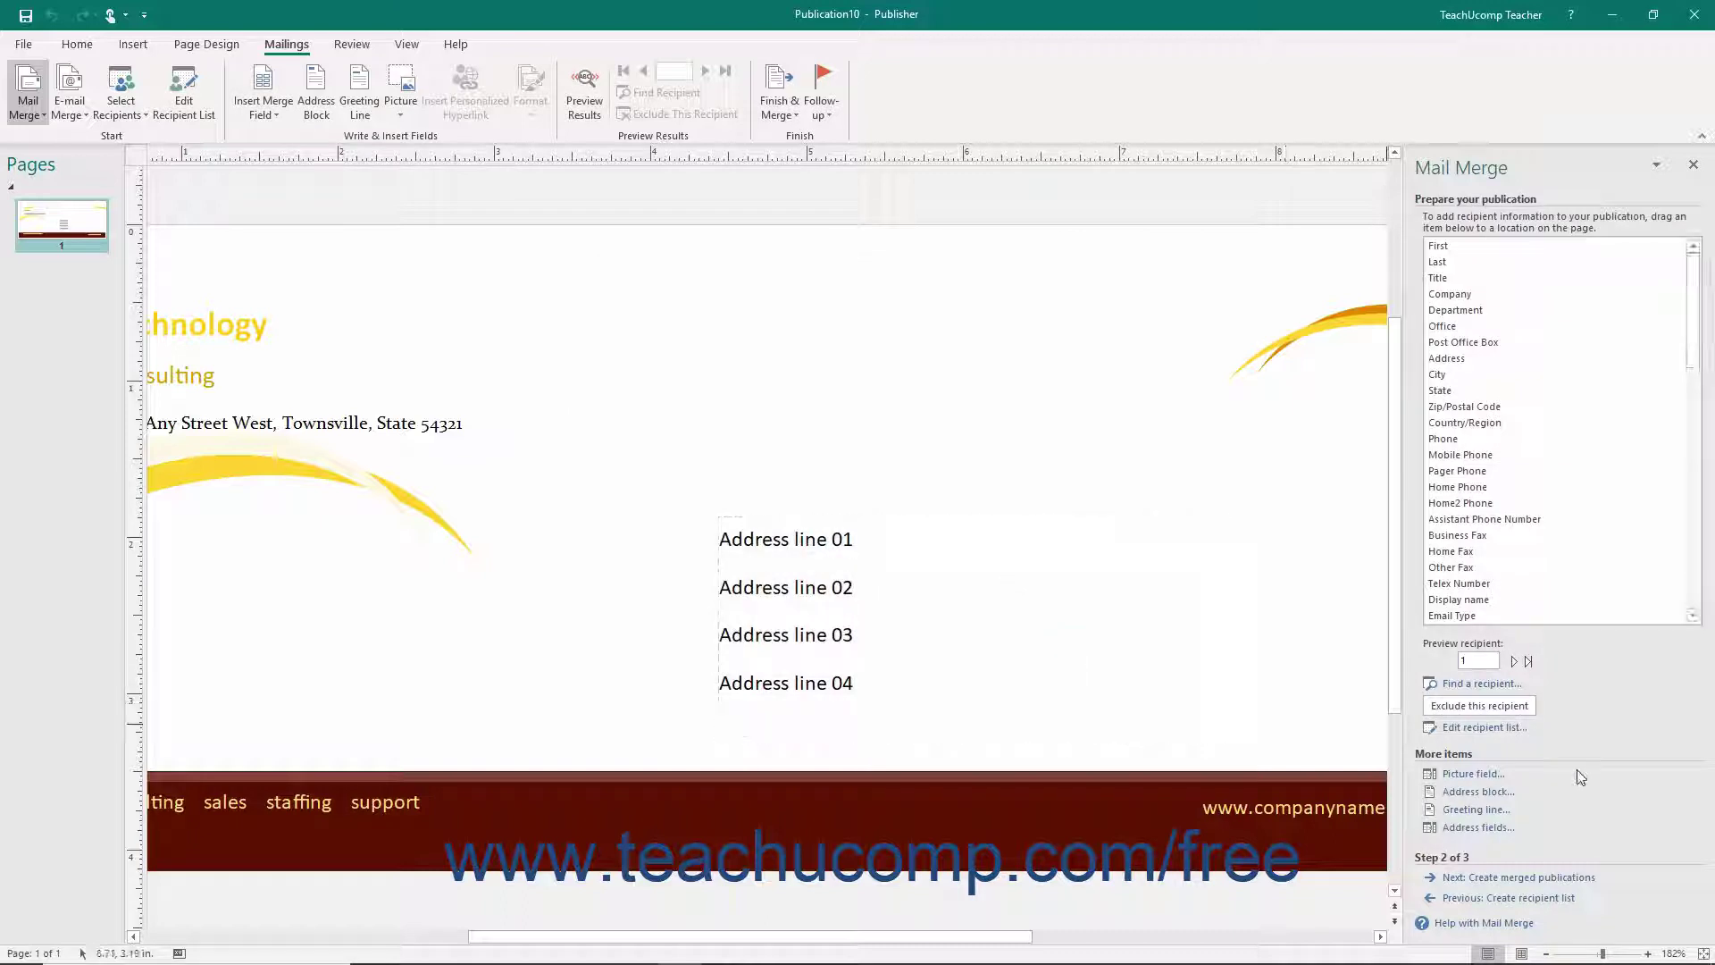
left_click(123, 105)
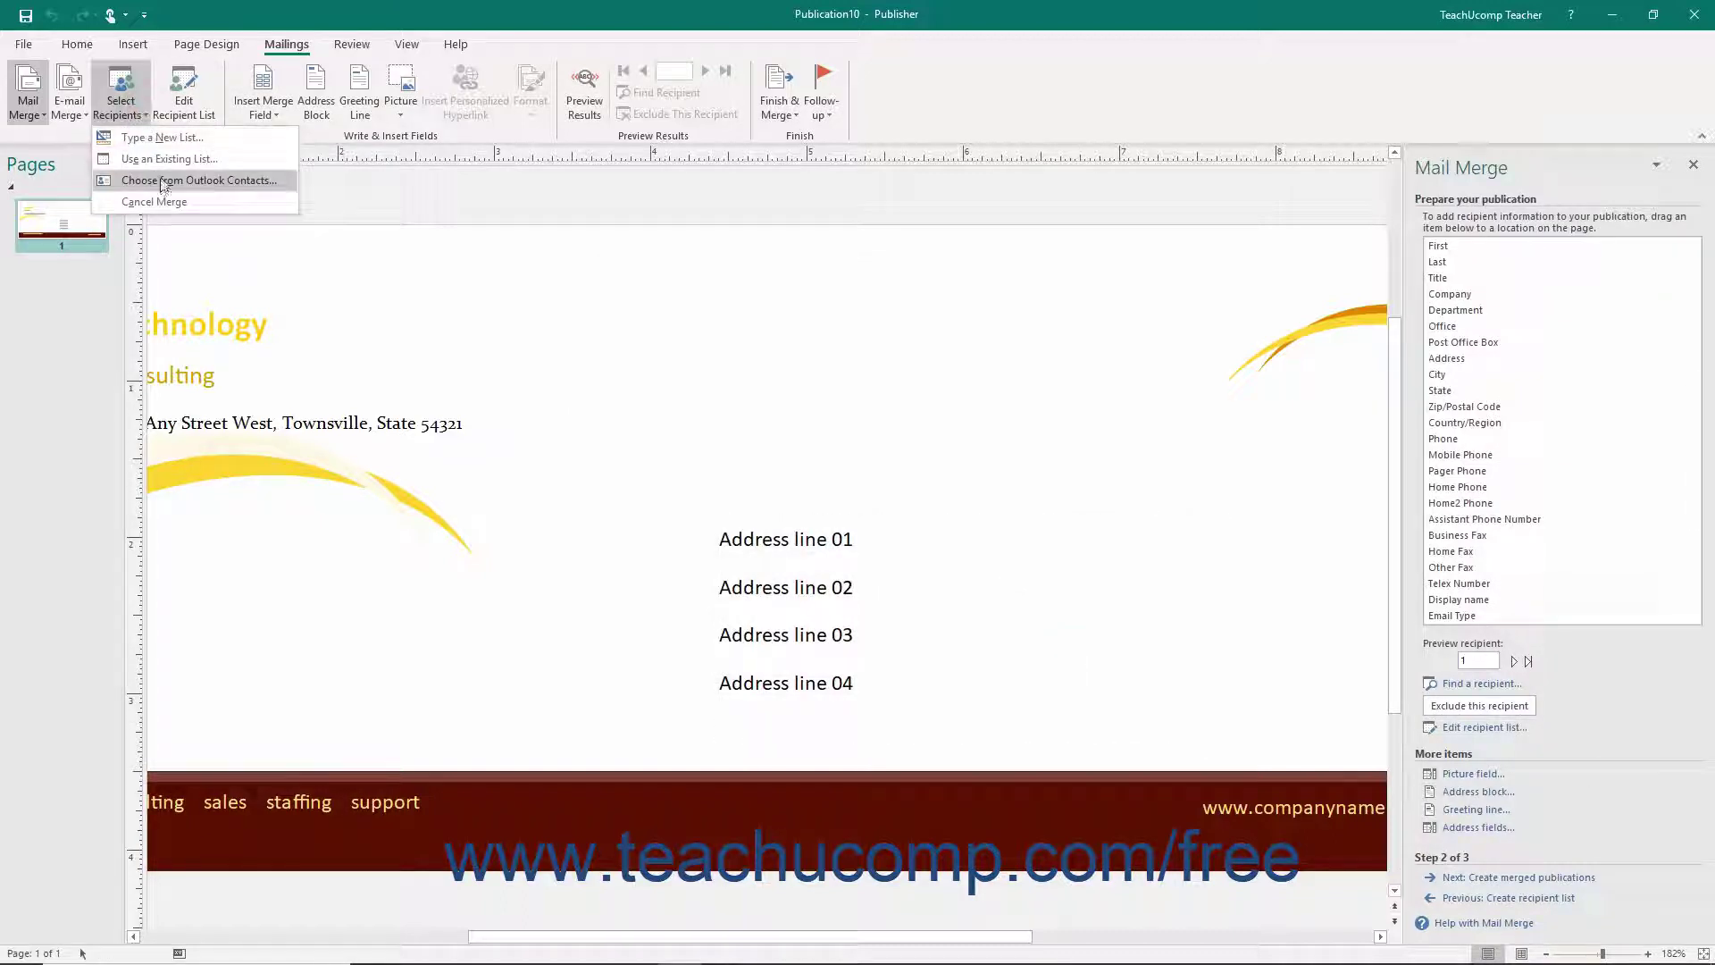
left_click(166, 201)
left_click(828, 544)
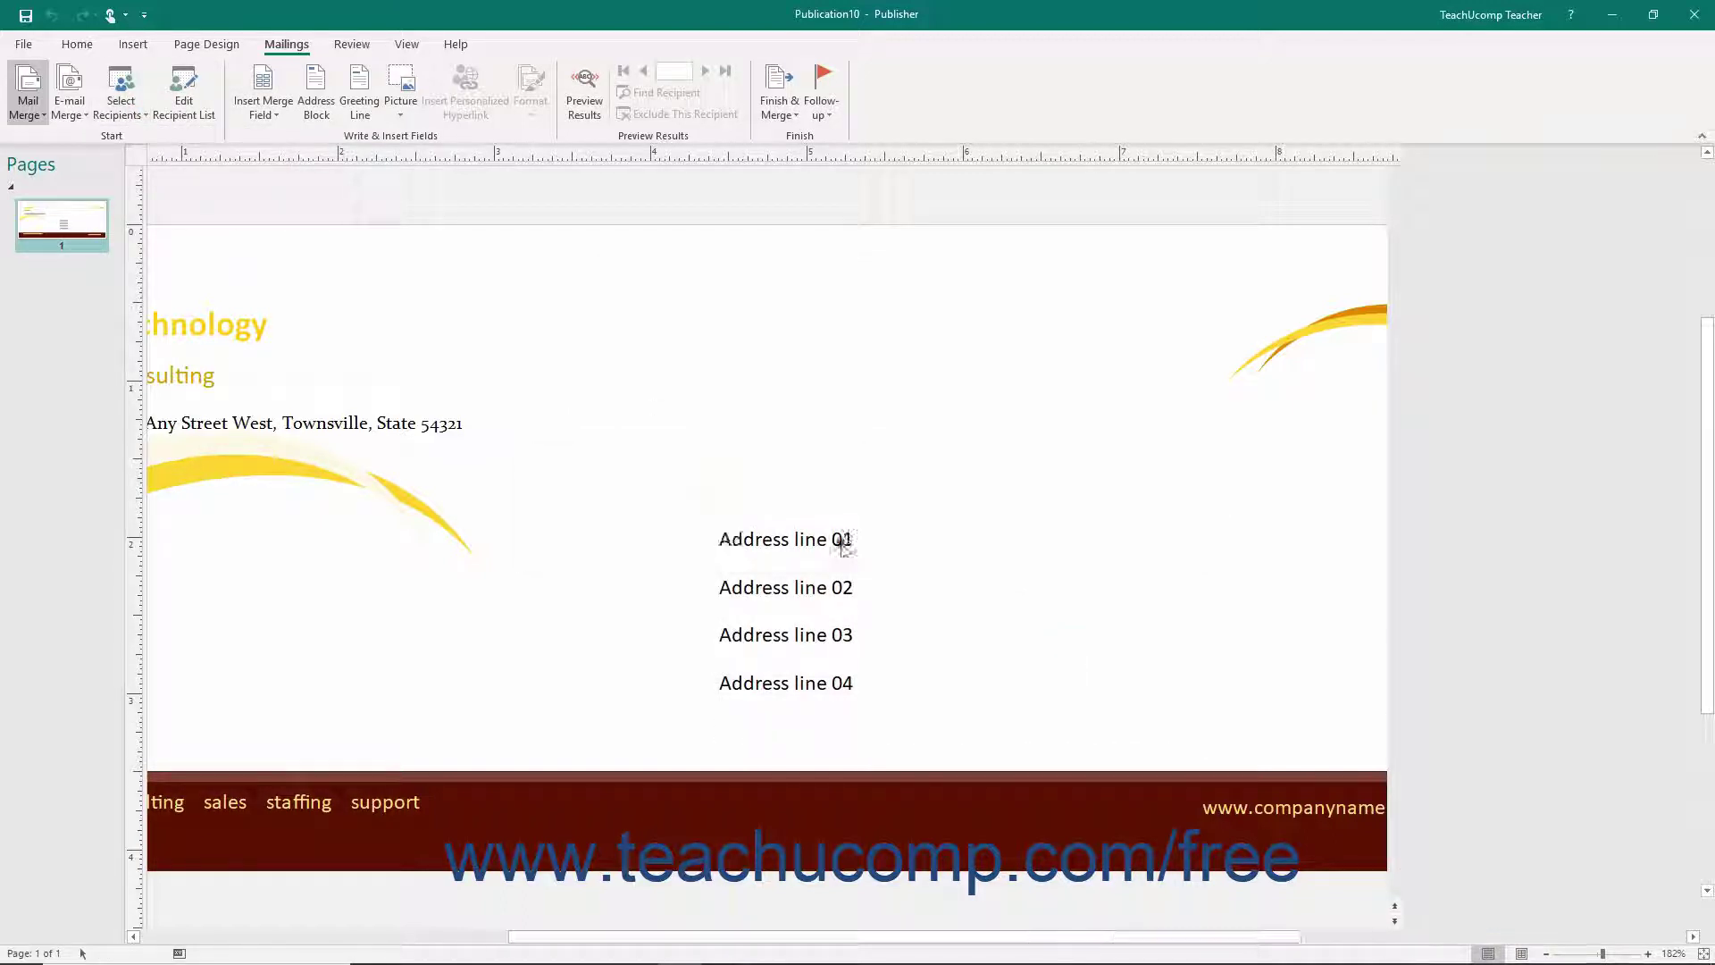
left_click(12, 111)
left_click(38, 159)
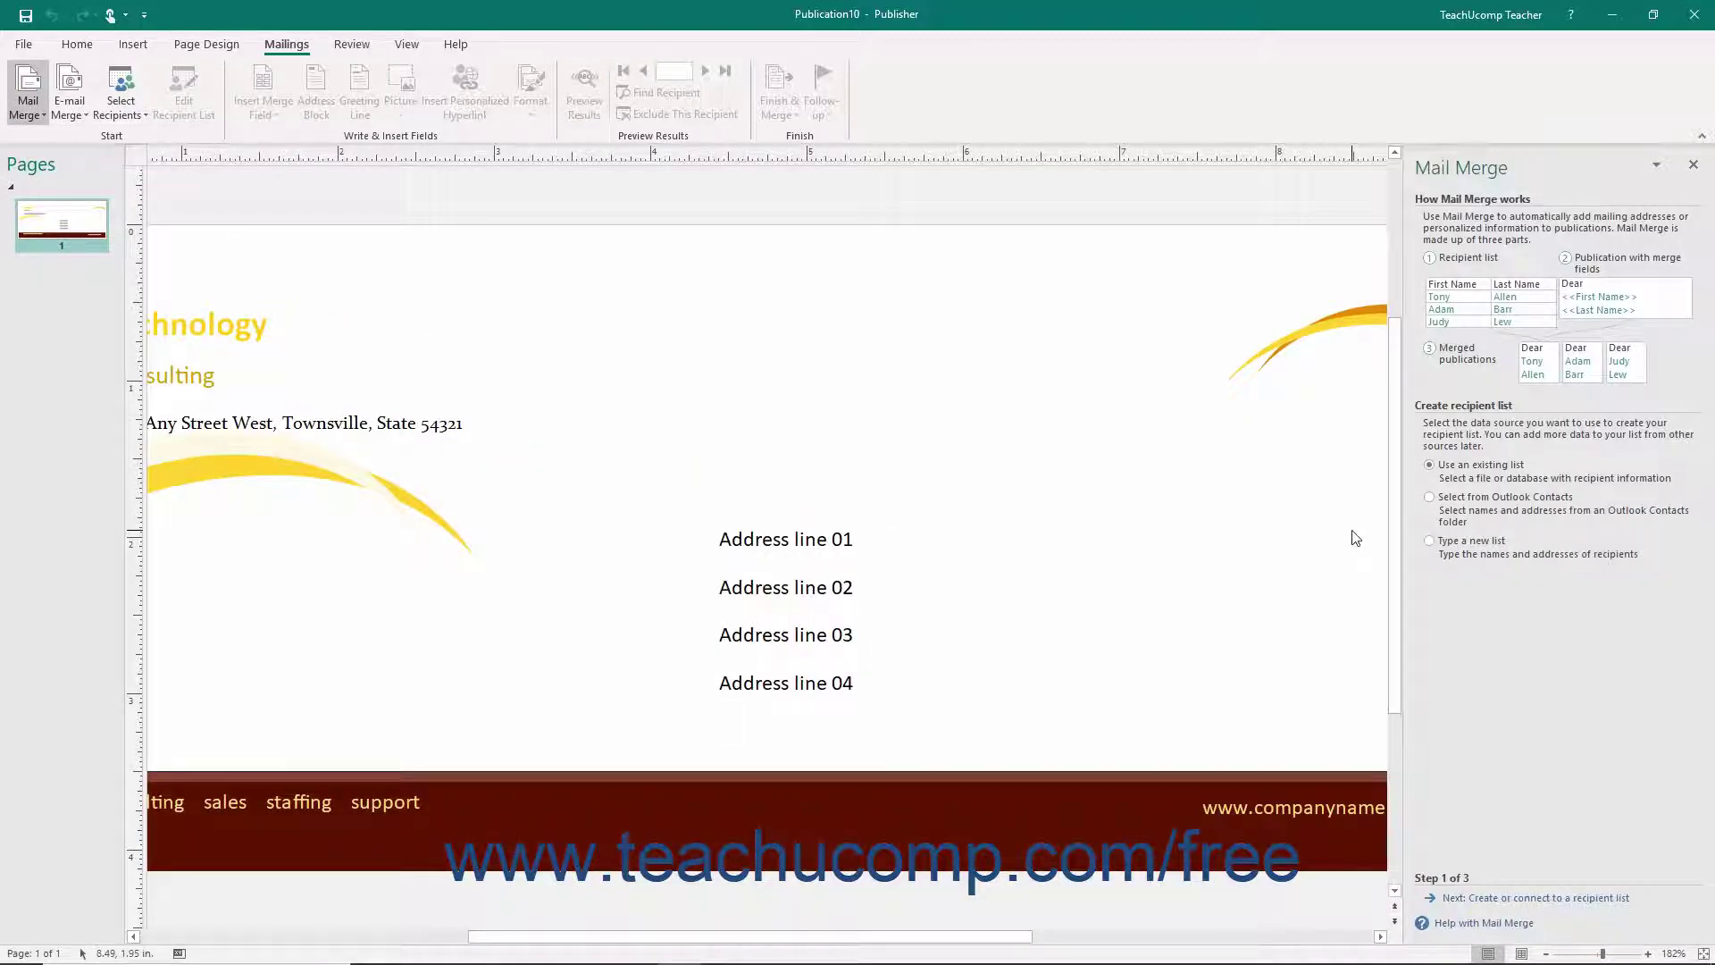
left_click(1430, 543)
left_click(1514, 899)
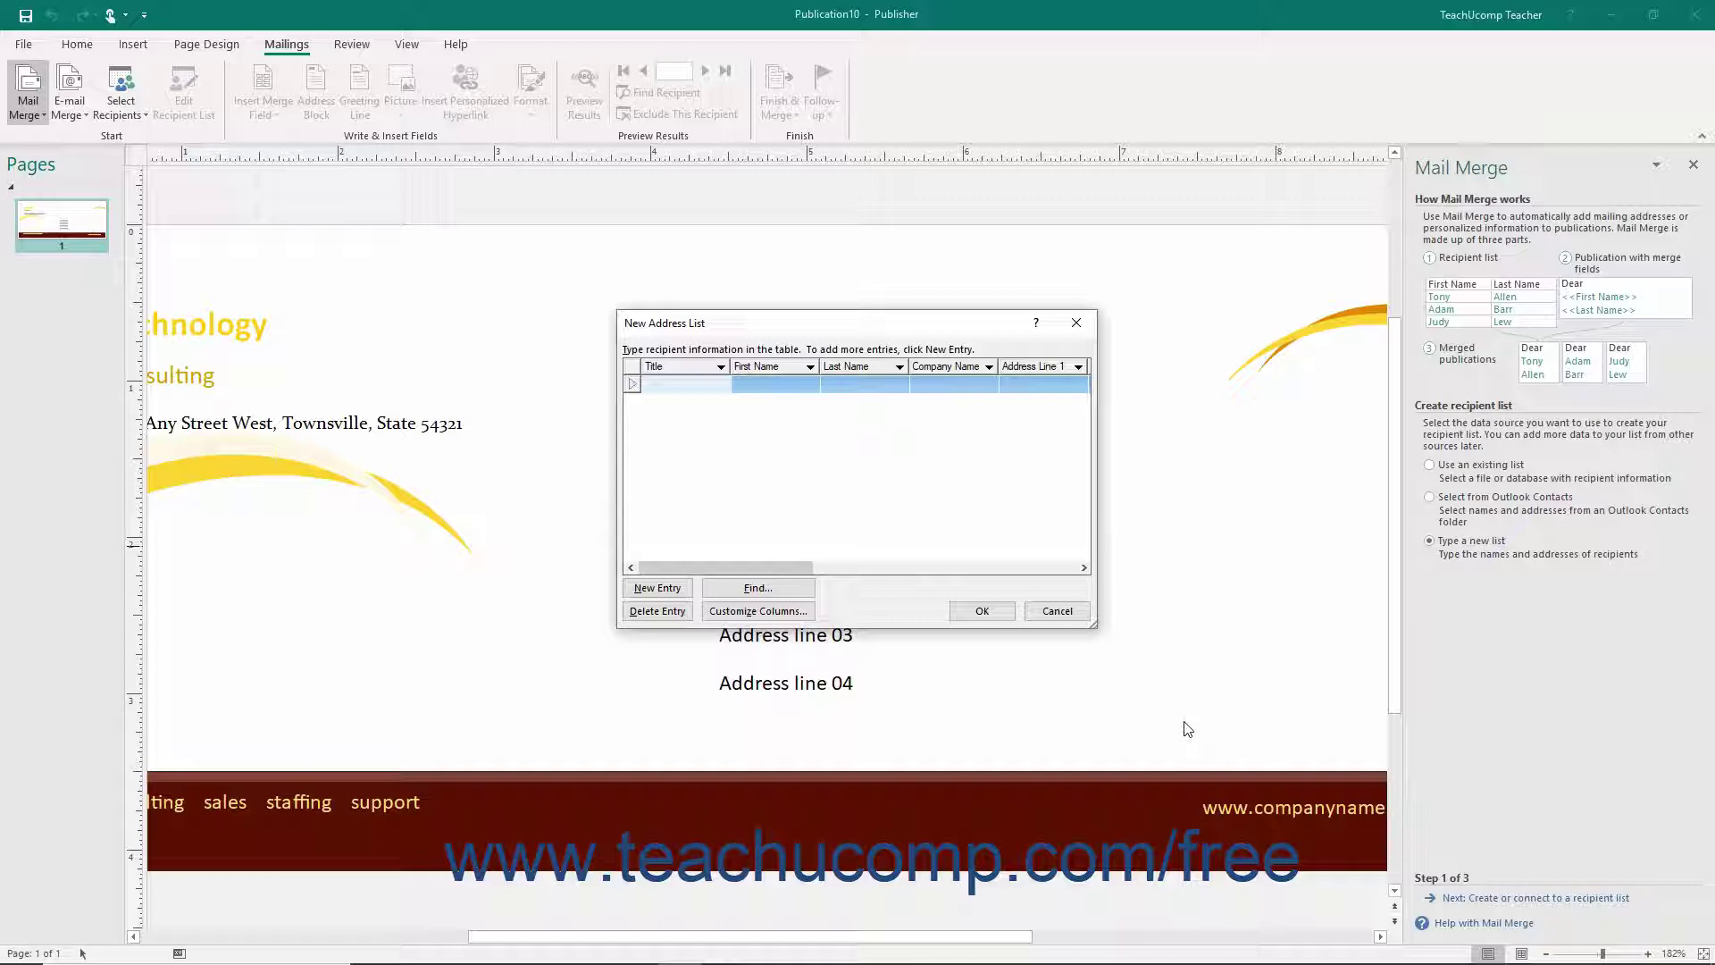
left_click(994, 612)
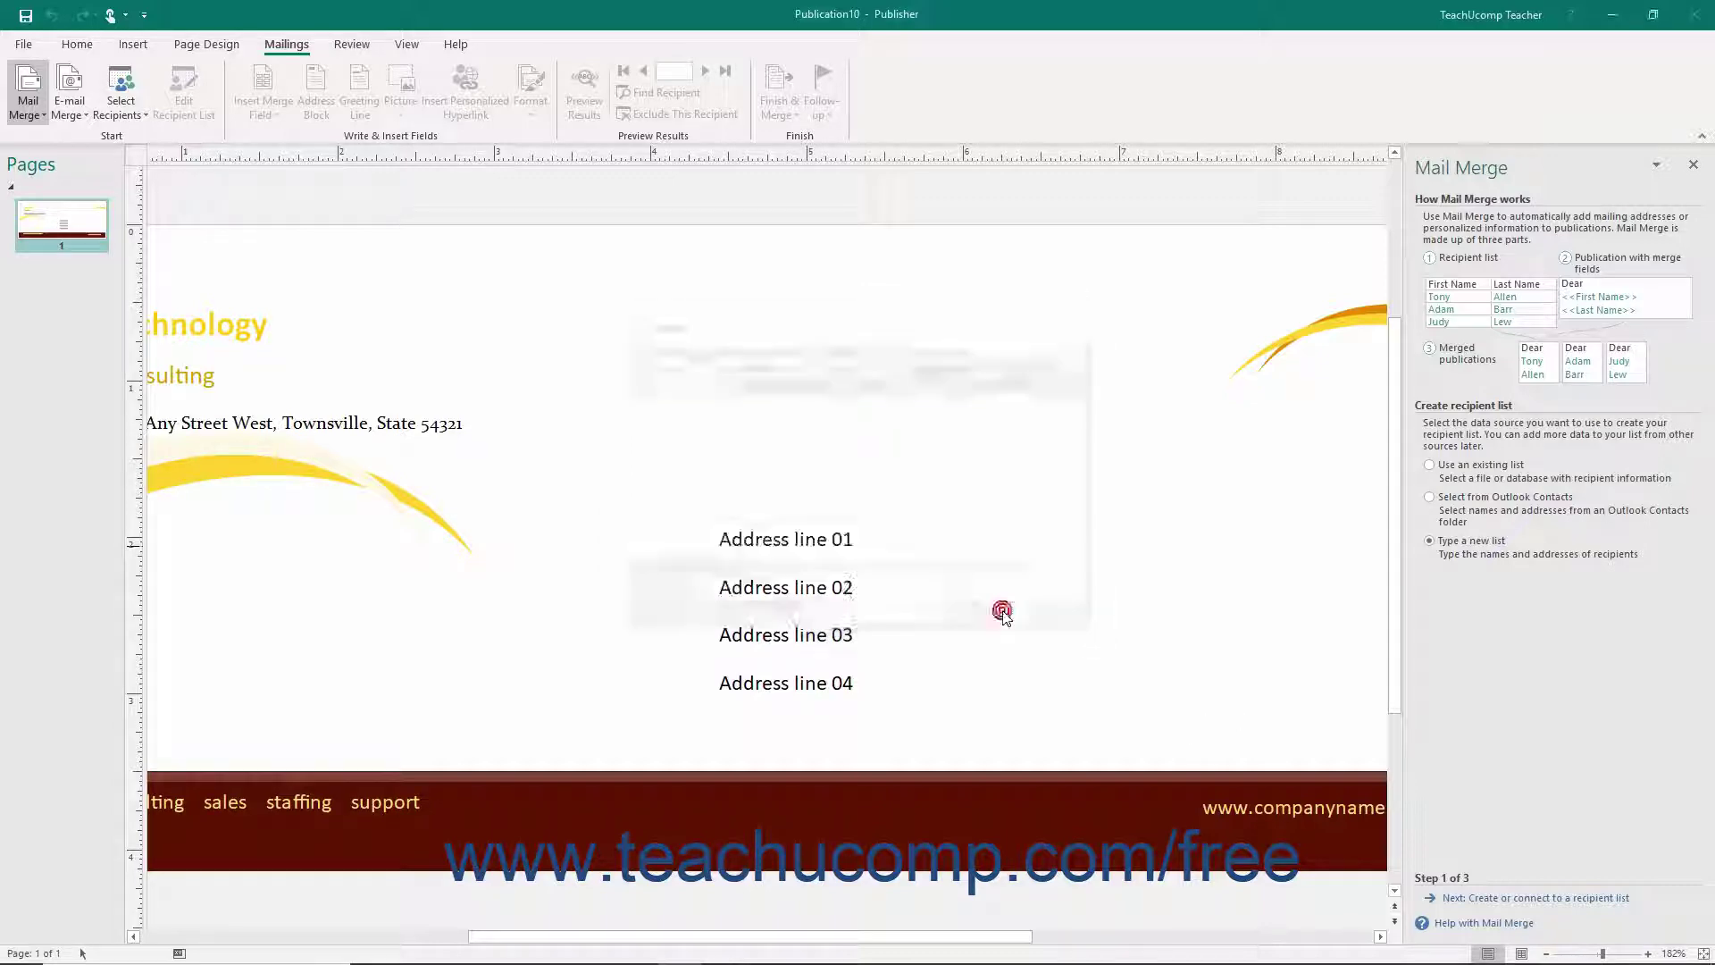
left_click(796, 456)
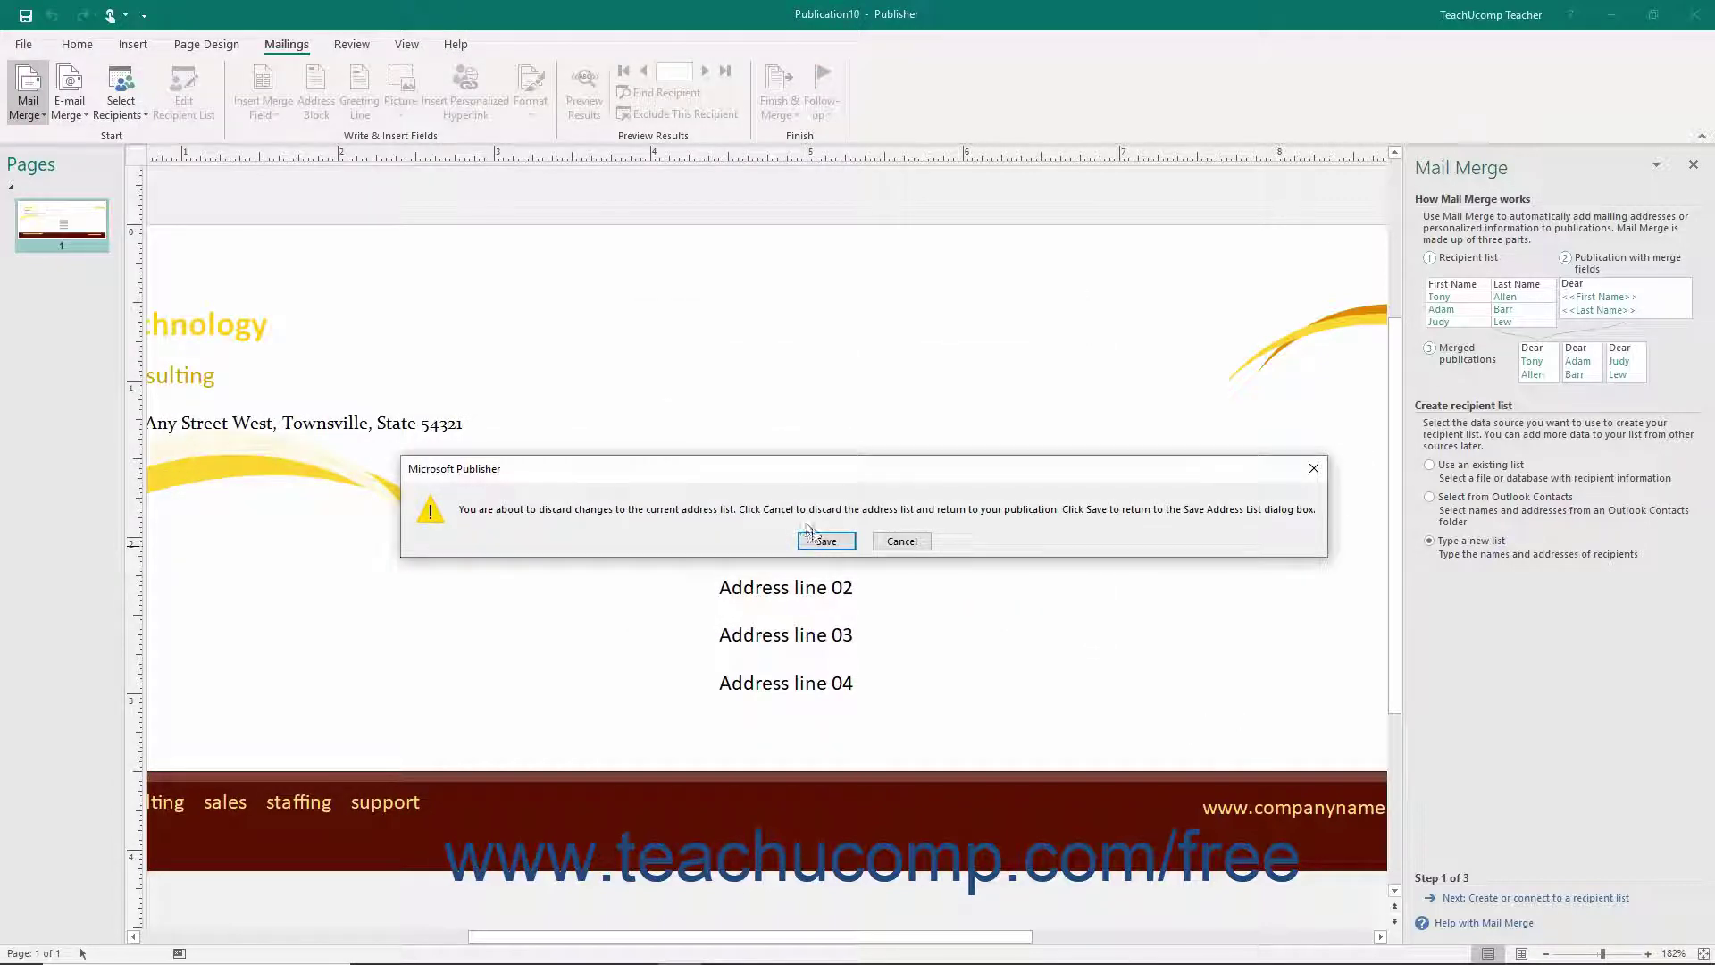
left_click(900, 542)
left_click(1429, 464)
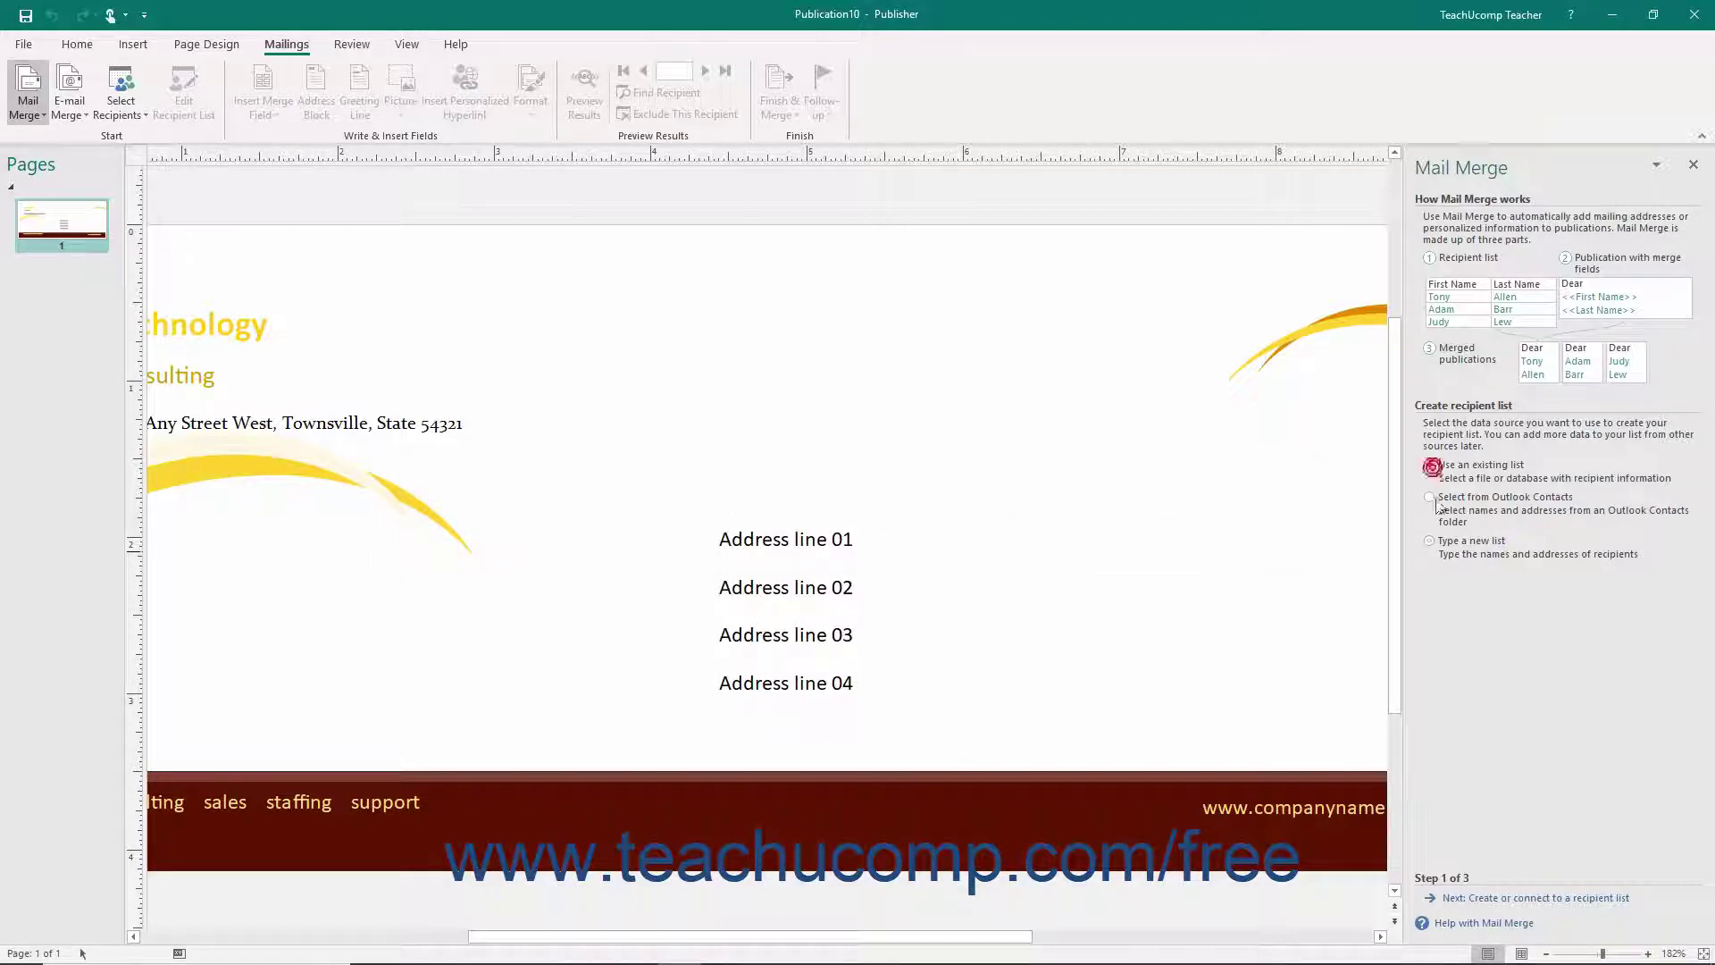
Reconnect Custom Address List for Merge.mdb and accept its recipients to reach step 2
left_click(1488, 898)
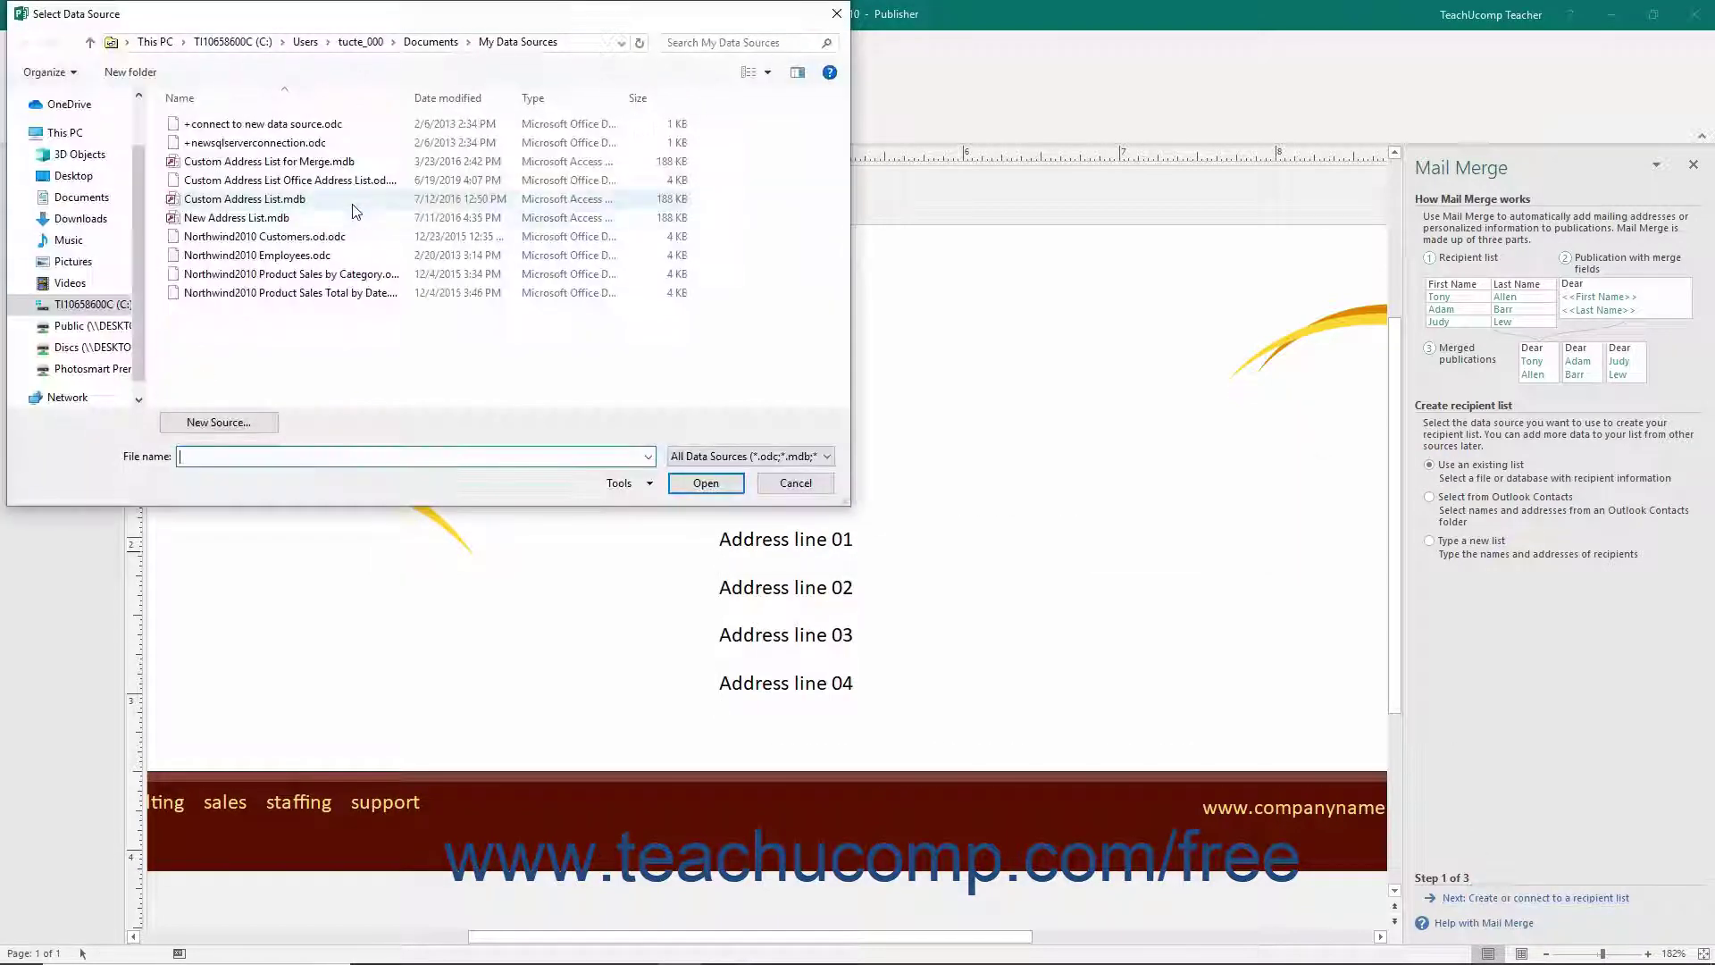
double_click(309, 170)
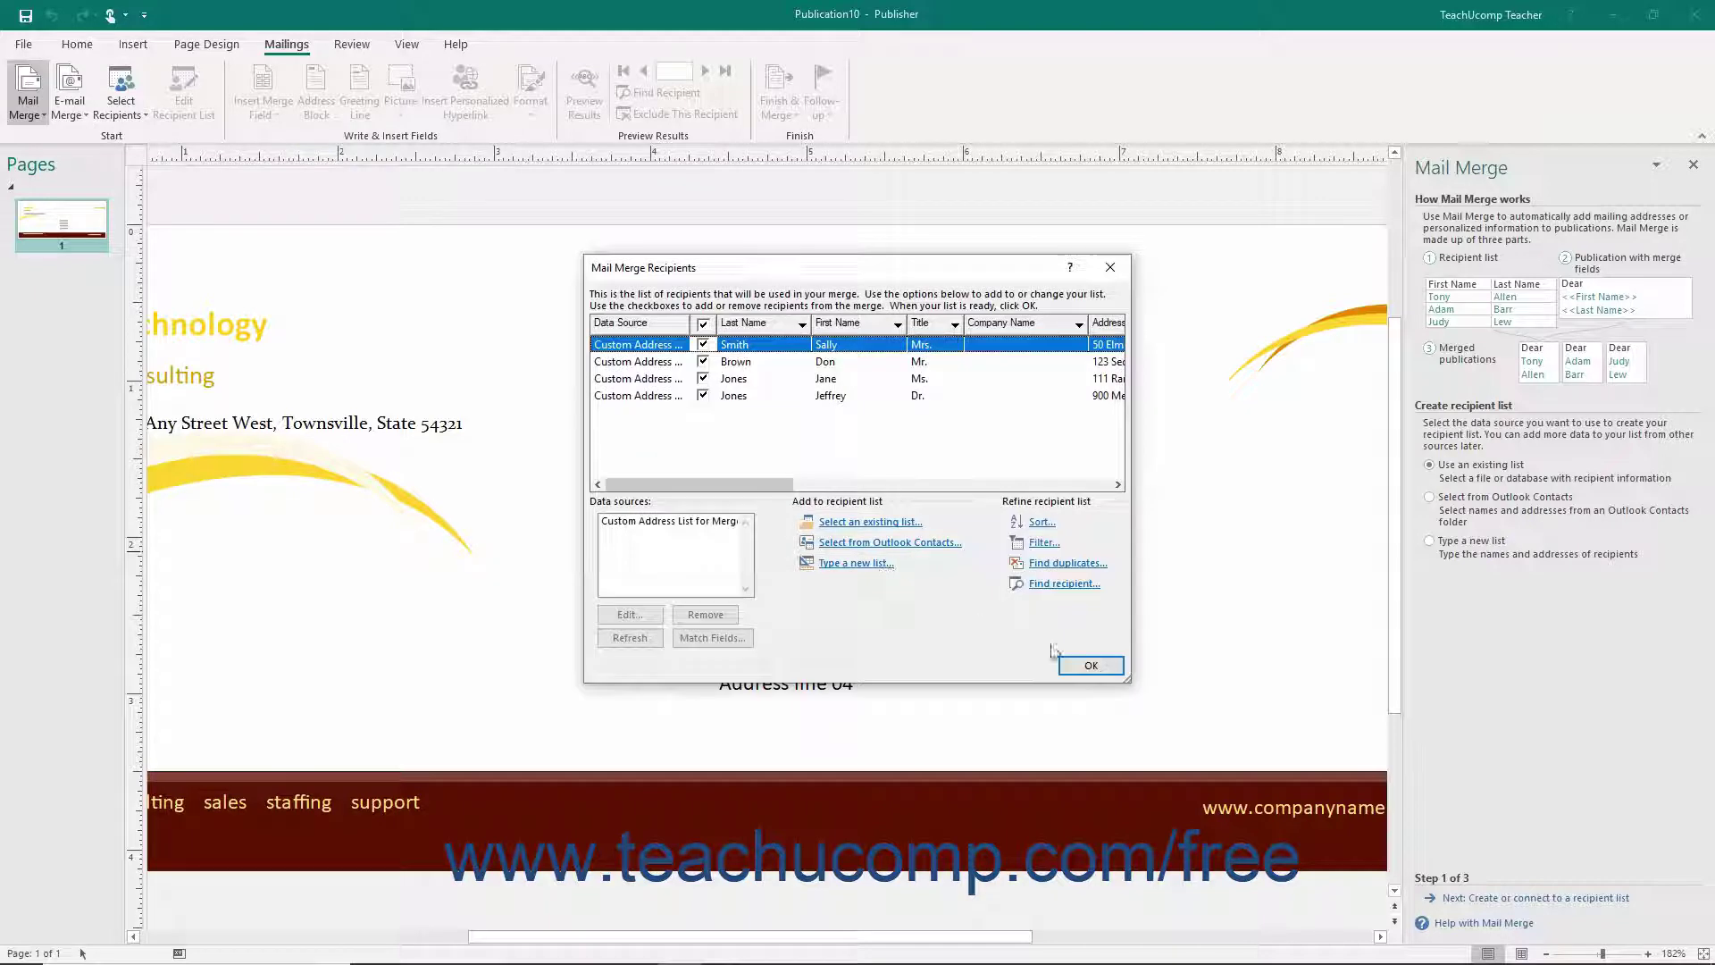
left_click(1089, 665)
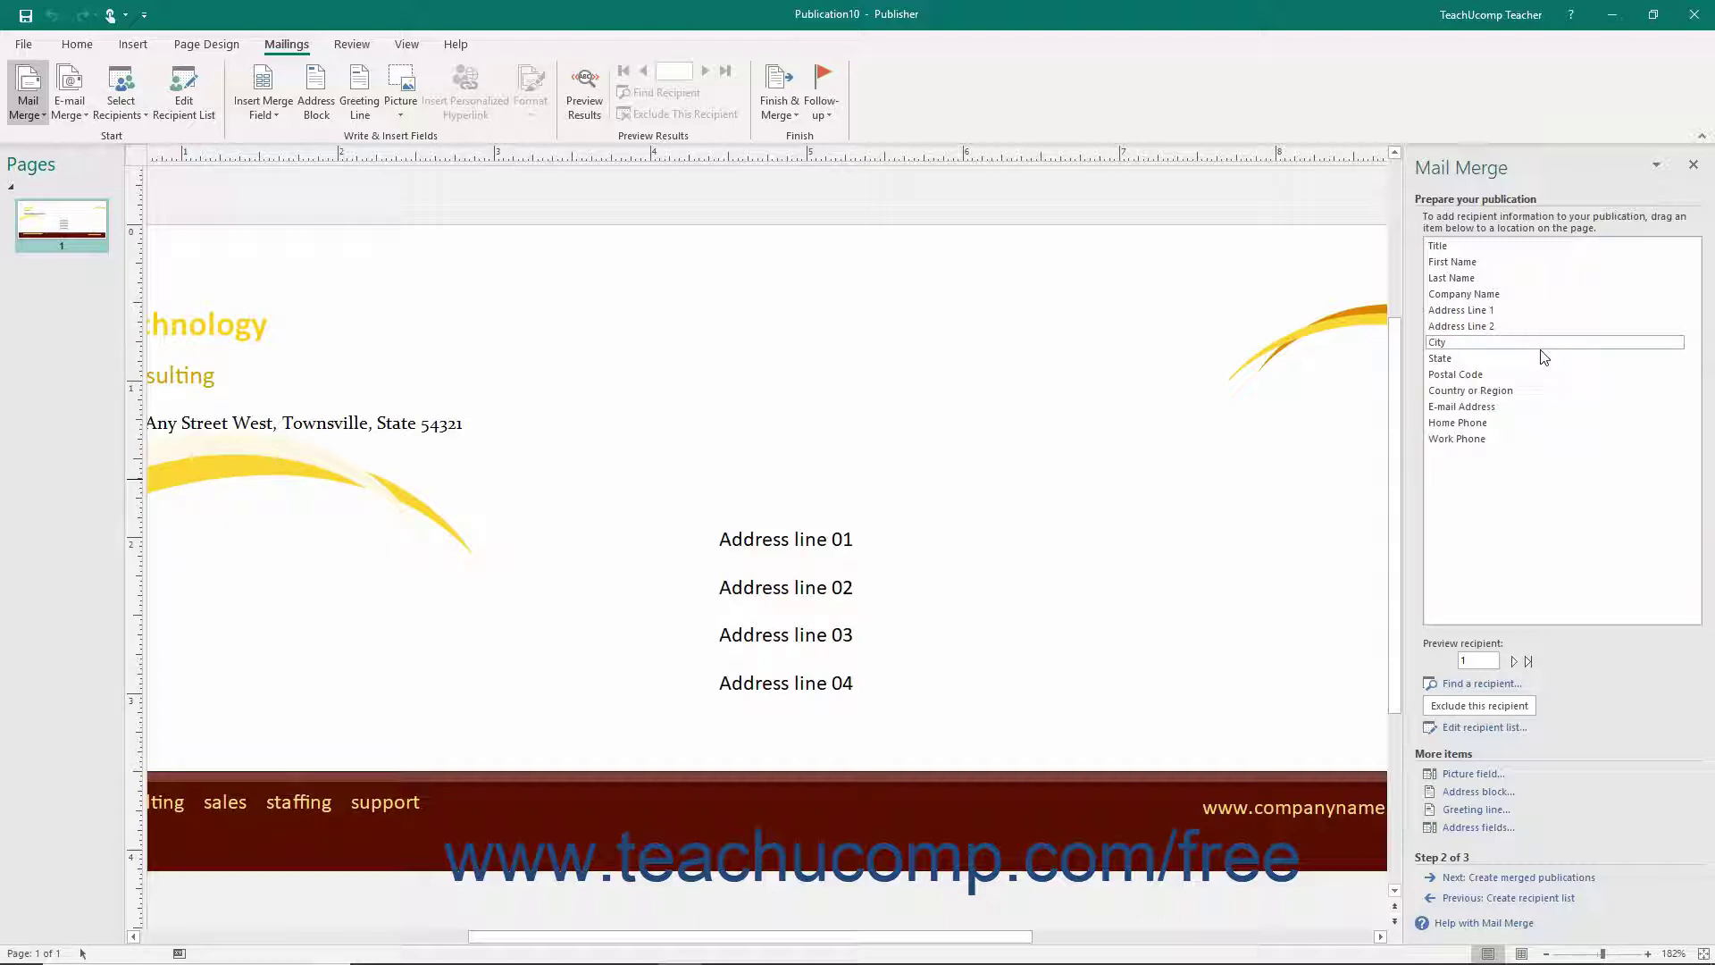
Replace the four placeholder address lines with «Title» «First Name» «Last Name» fields
mouse_move(1540, 358)
left_mouse_down()
mouse_move(1379, 361)
mouse_move(1017, 507)
mouse_move(865, 700)
mouse_move(888, 697)
mouse_move(730, 585)
mouse_move(707, 543)
left_mouse_up()
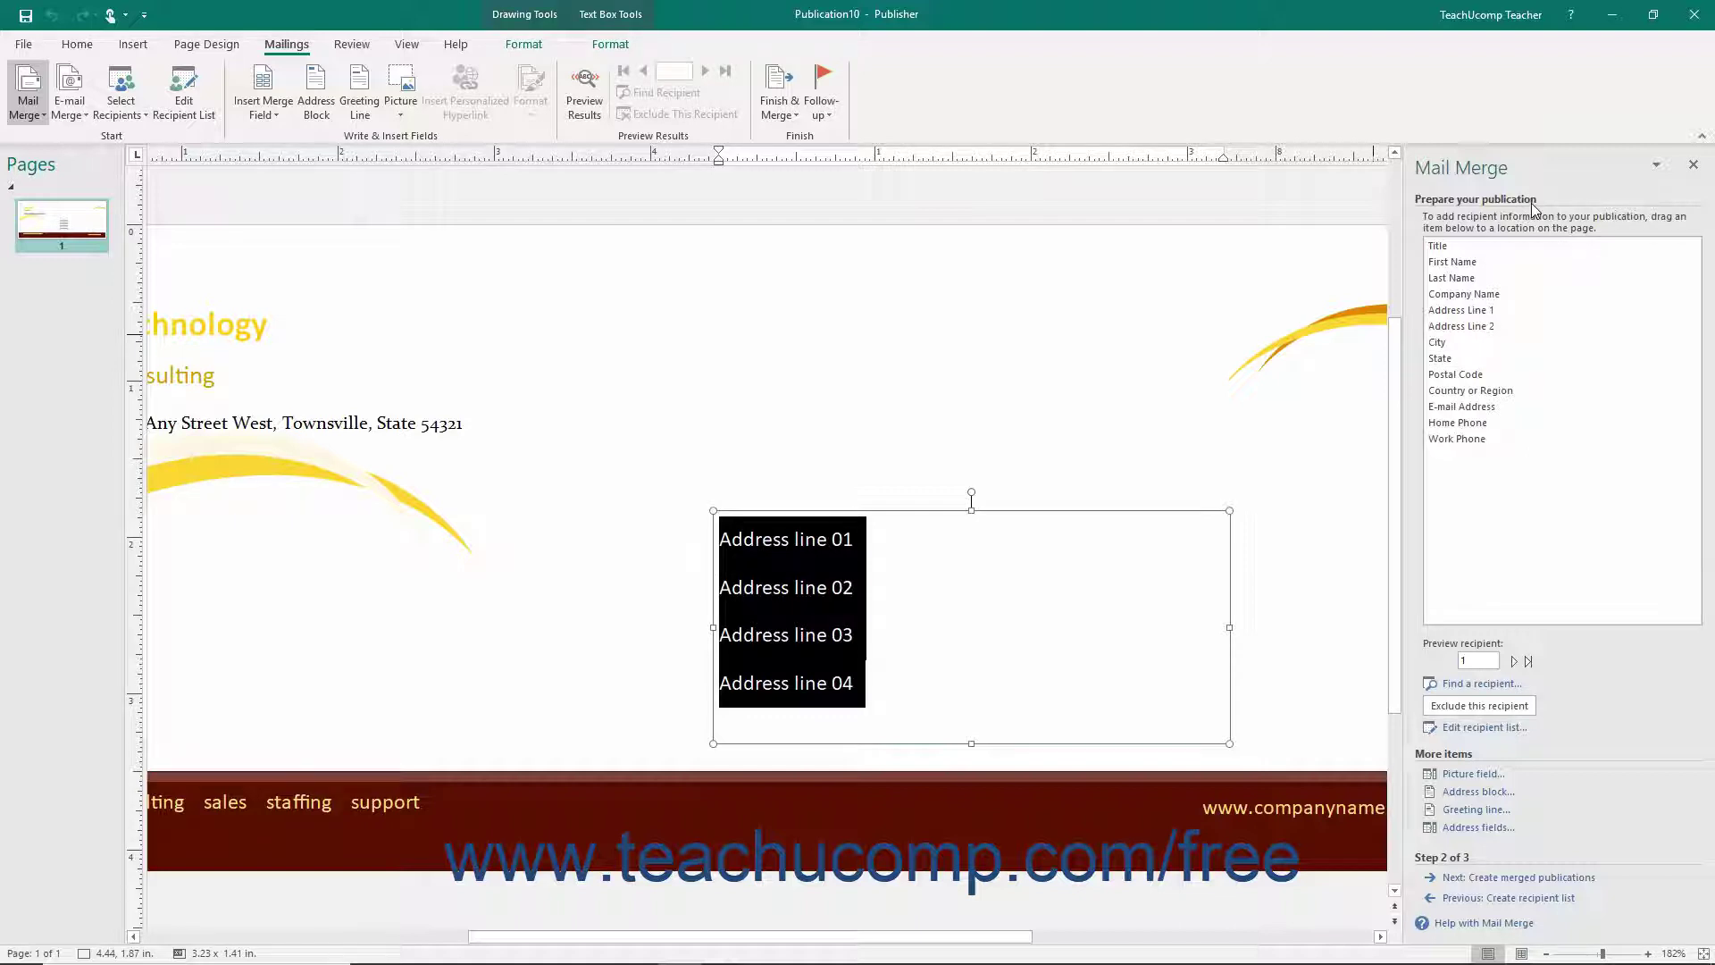
key("Delete")
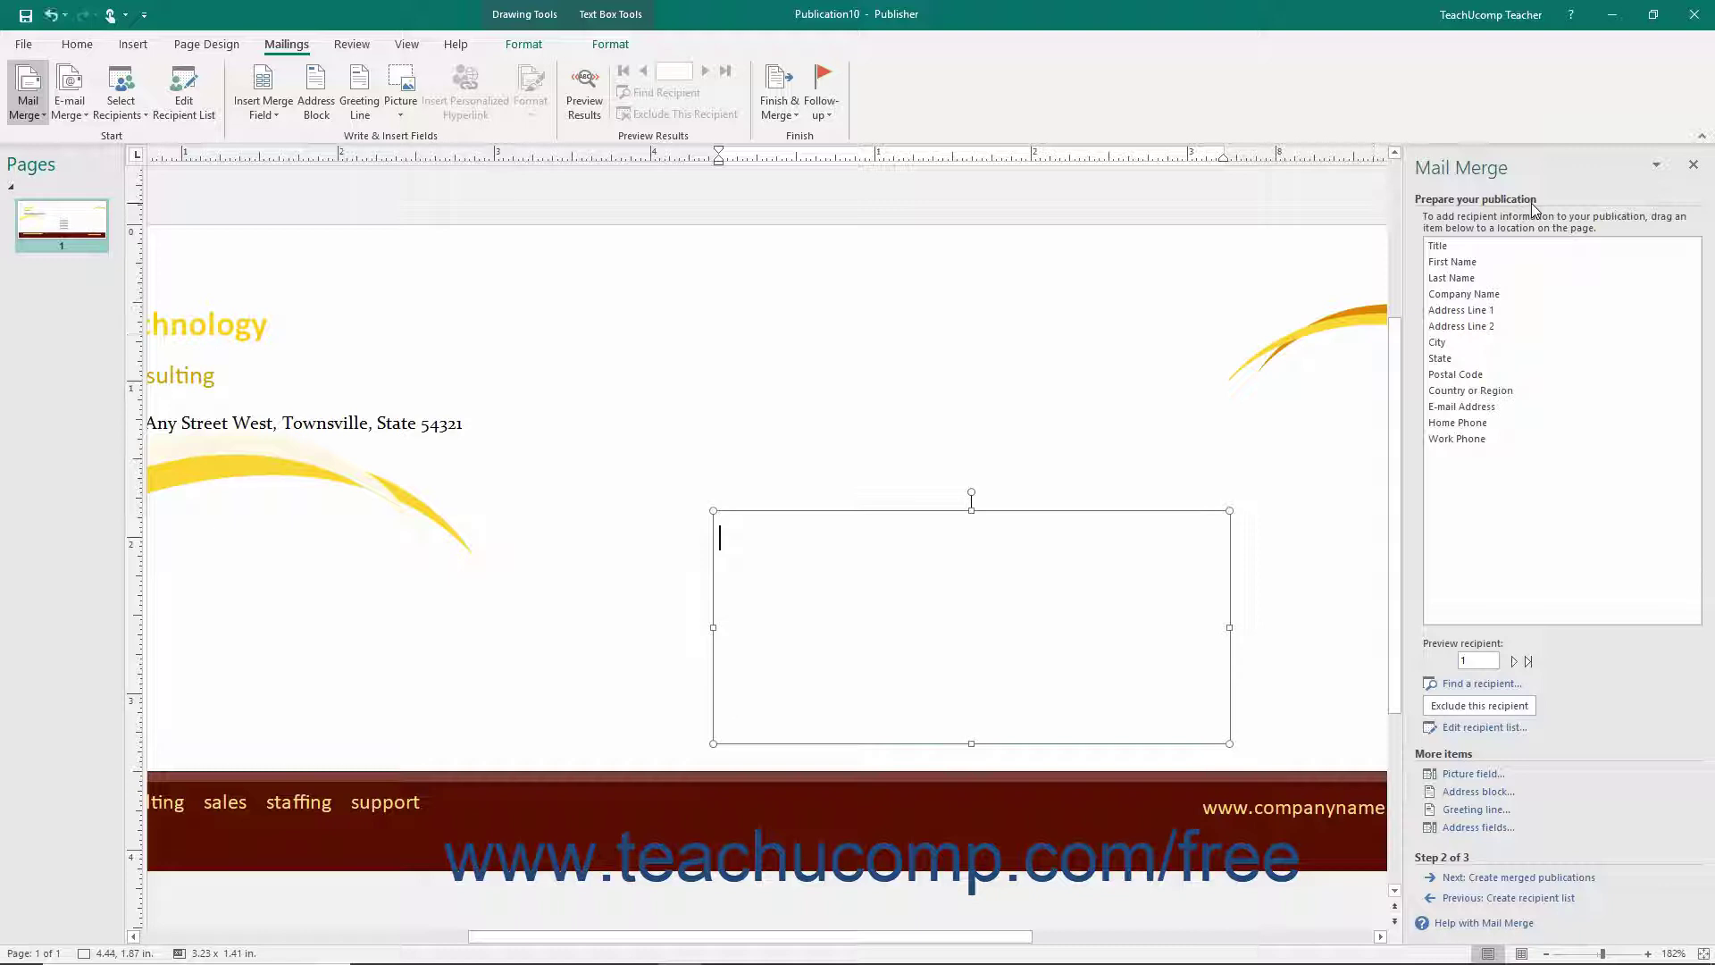
left_click(1443, 246)
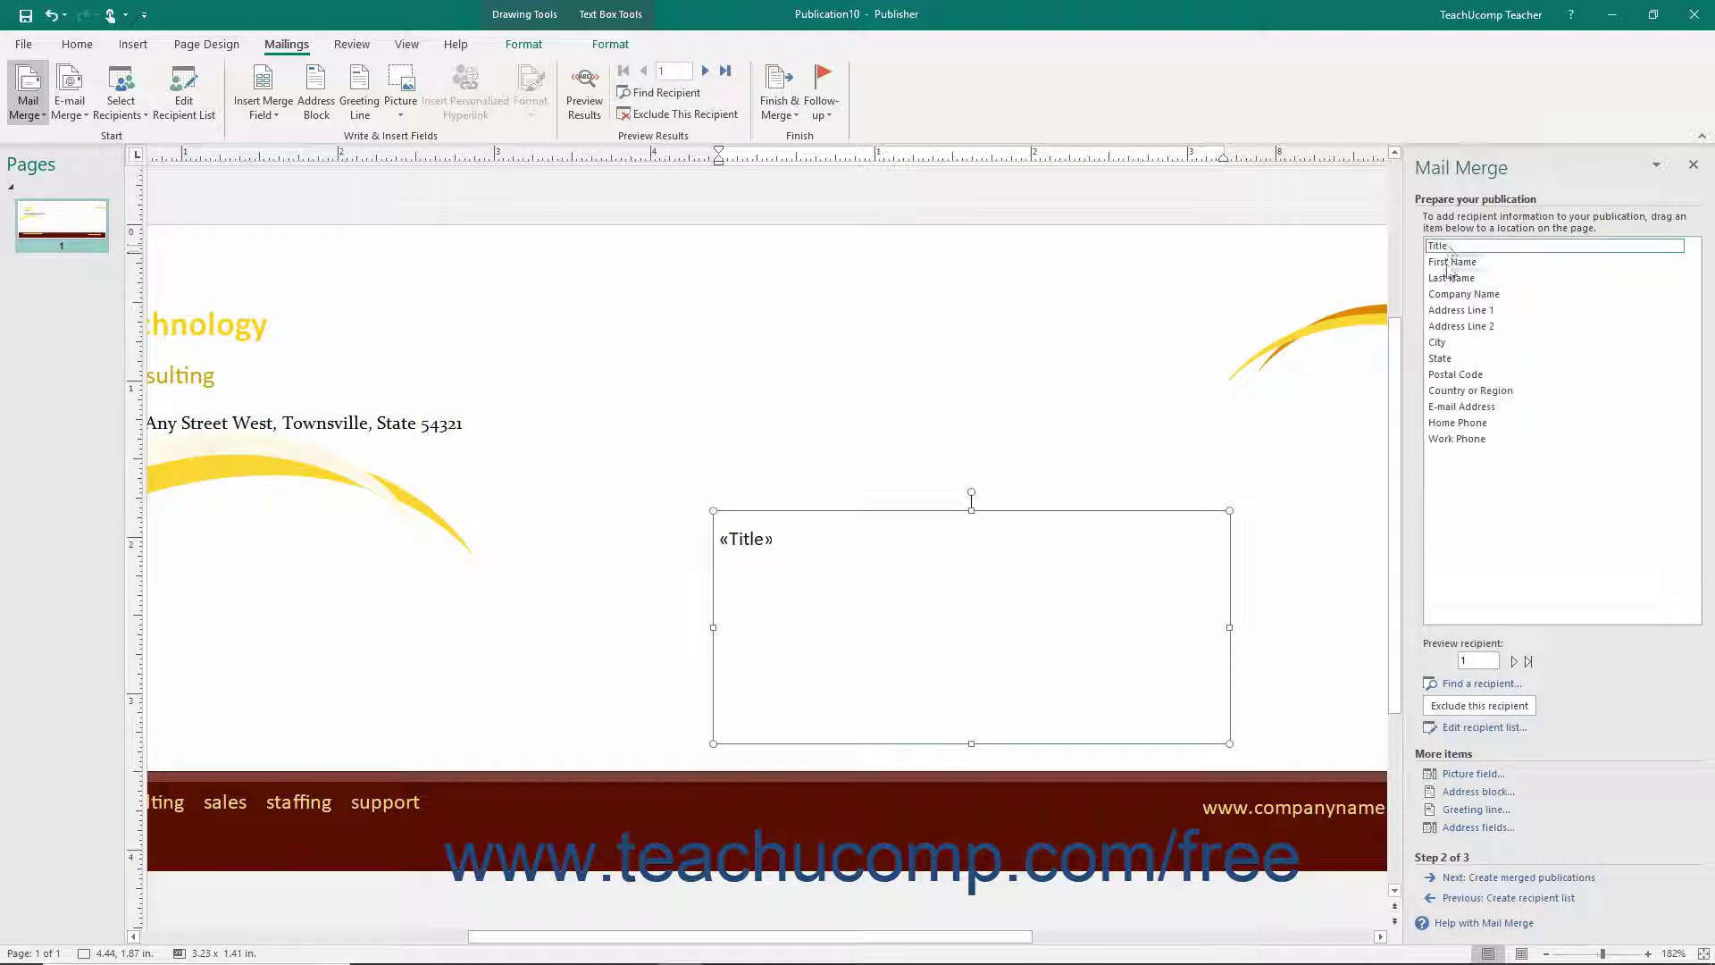
left_click_drag(1451, 268, 861, 555)
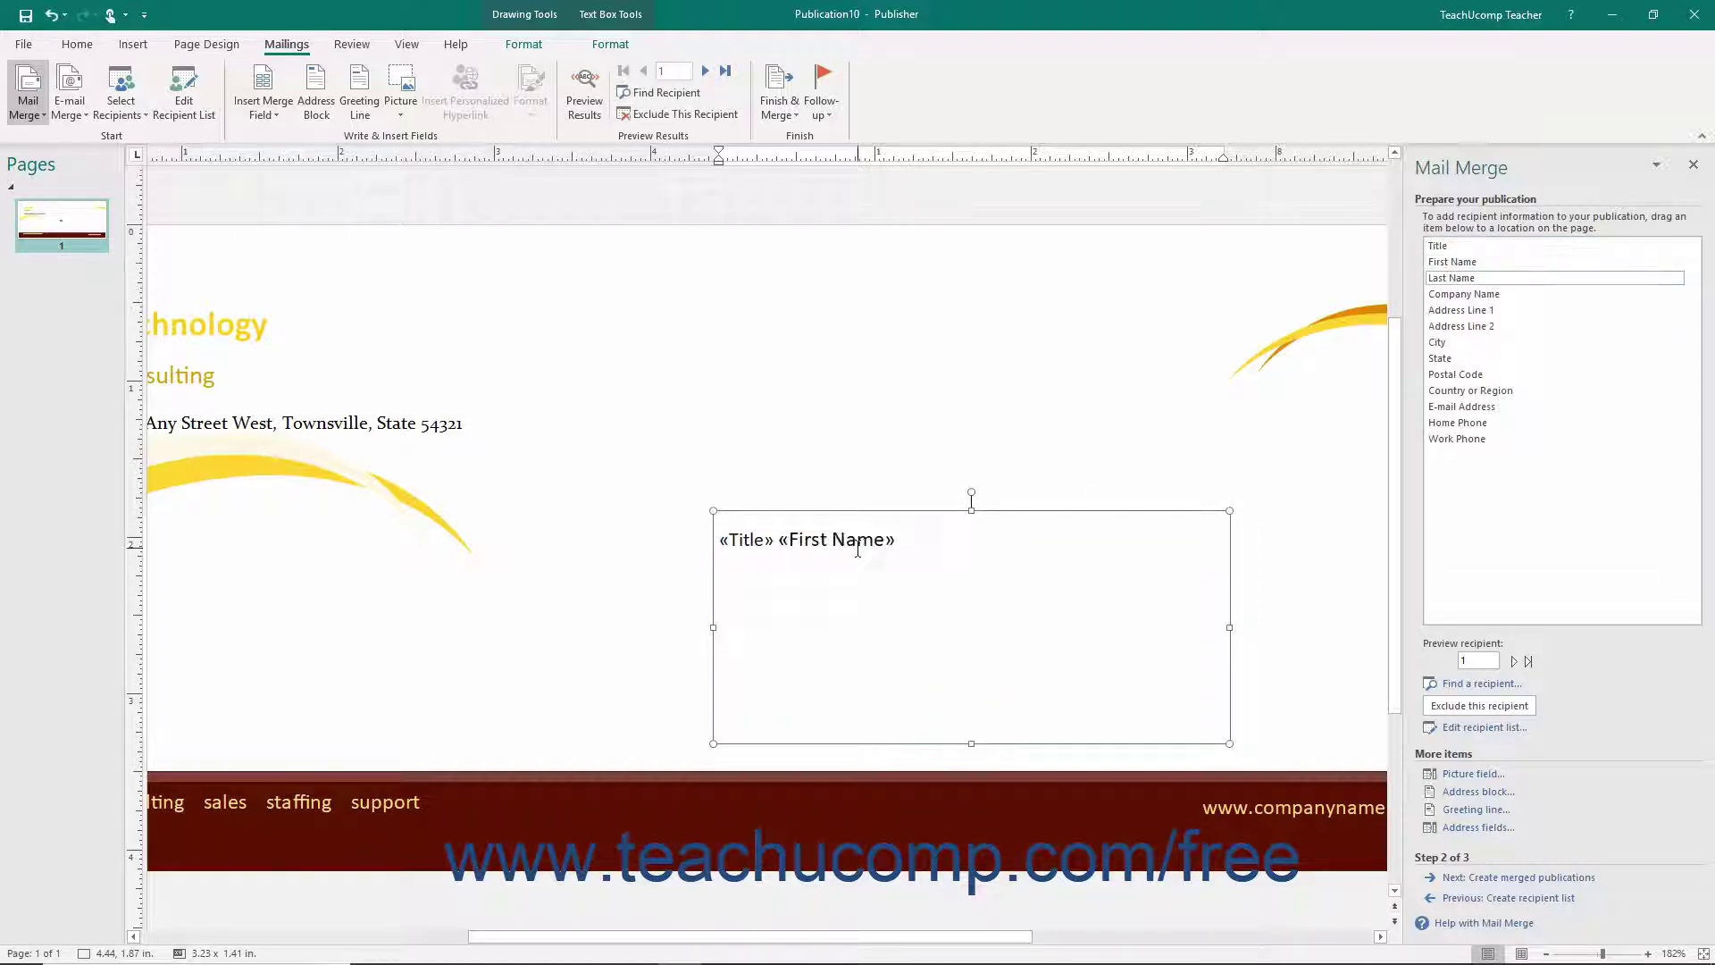
left_click_drag(1452, 277, 988, 561)
key("Return")
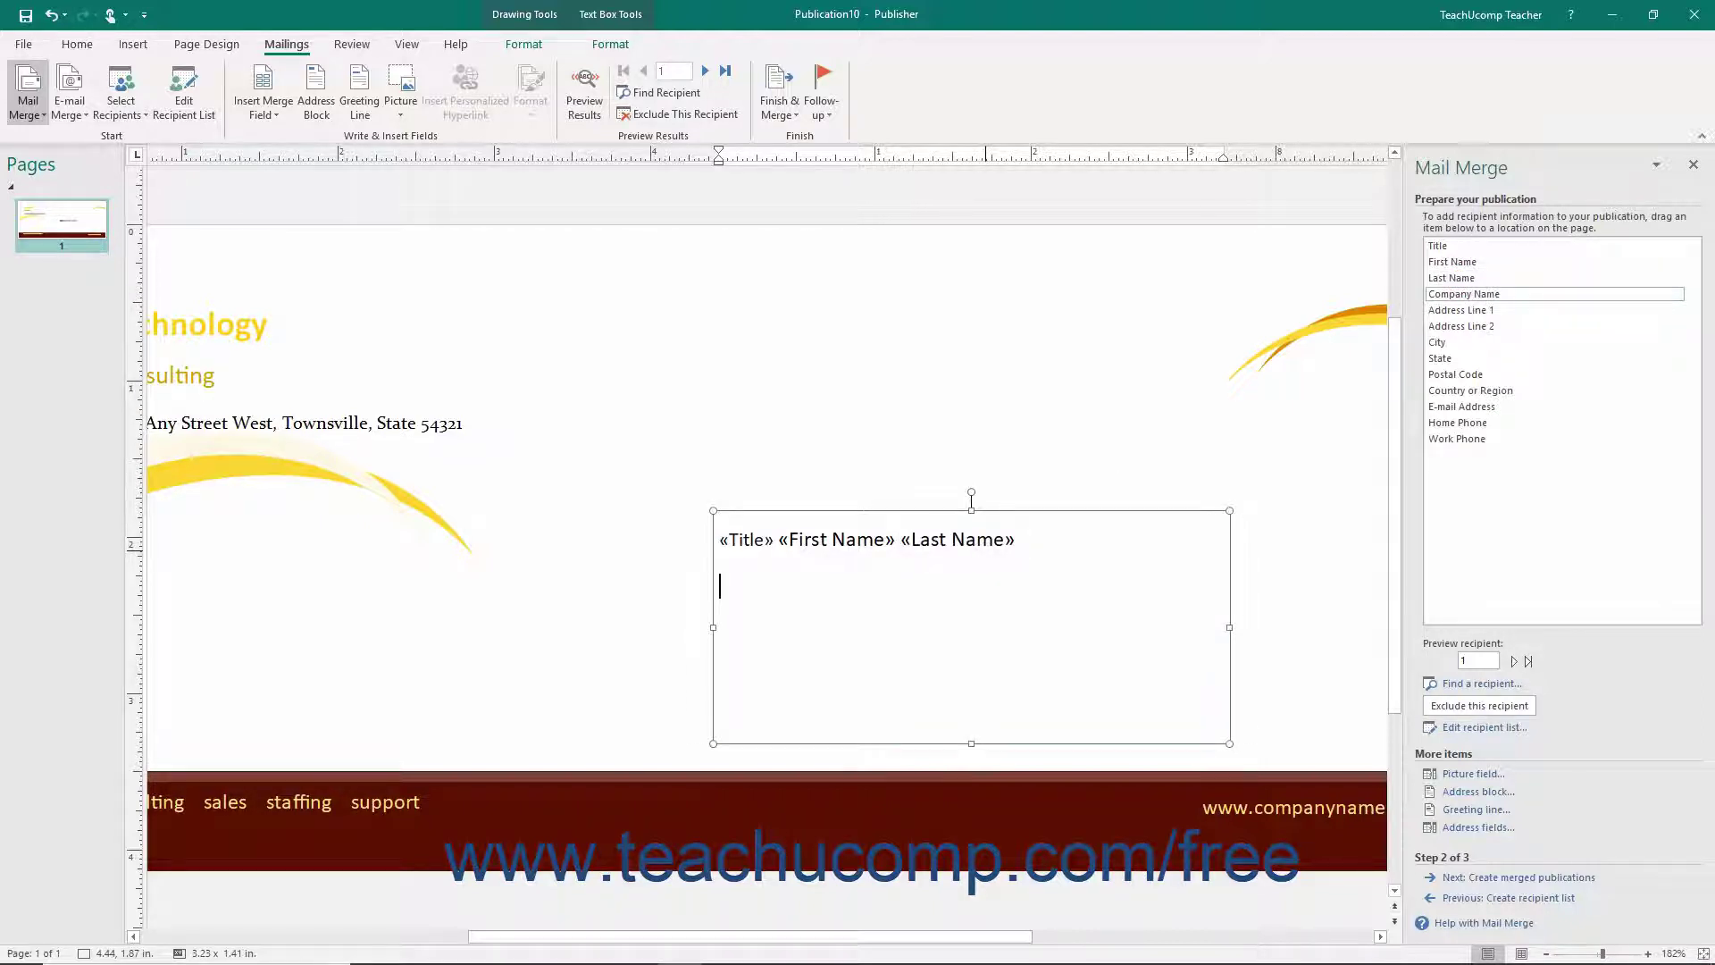
Add «Address Line 1» and «Address Line 2» fields, each on its own line
left_click(1449, 312)
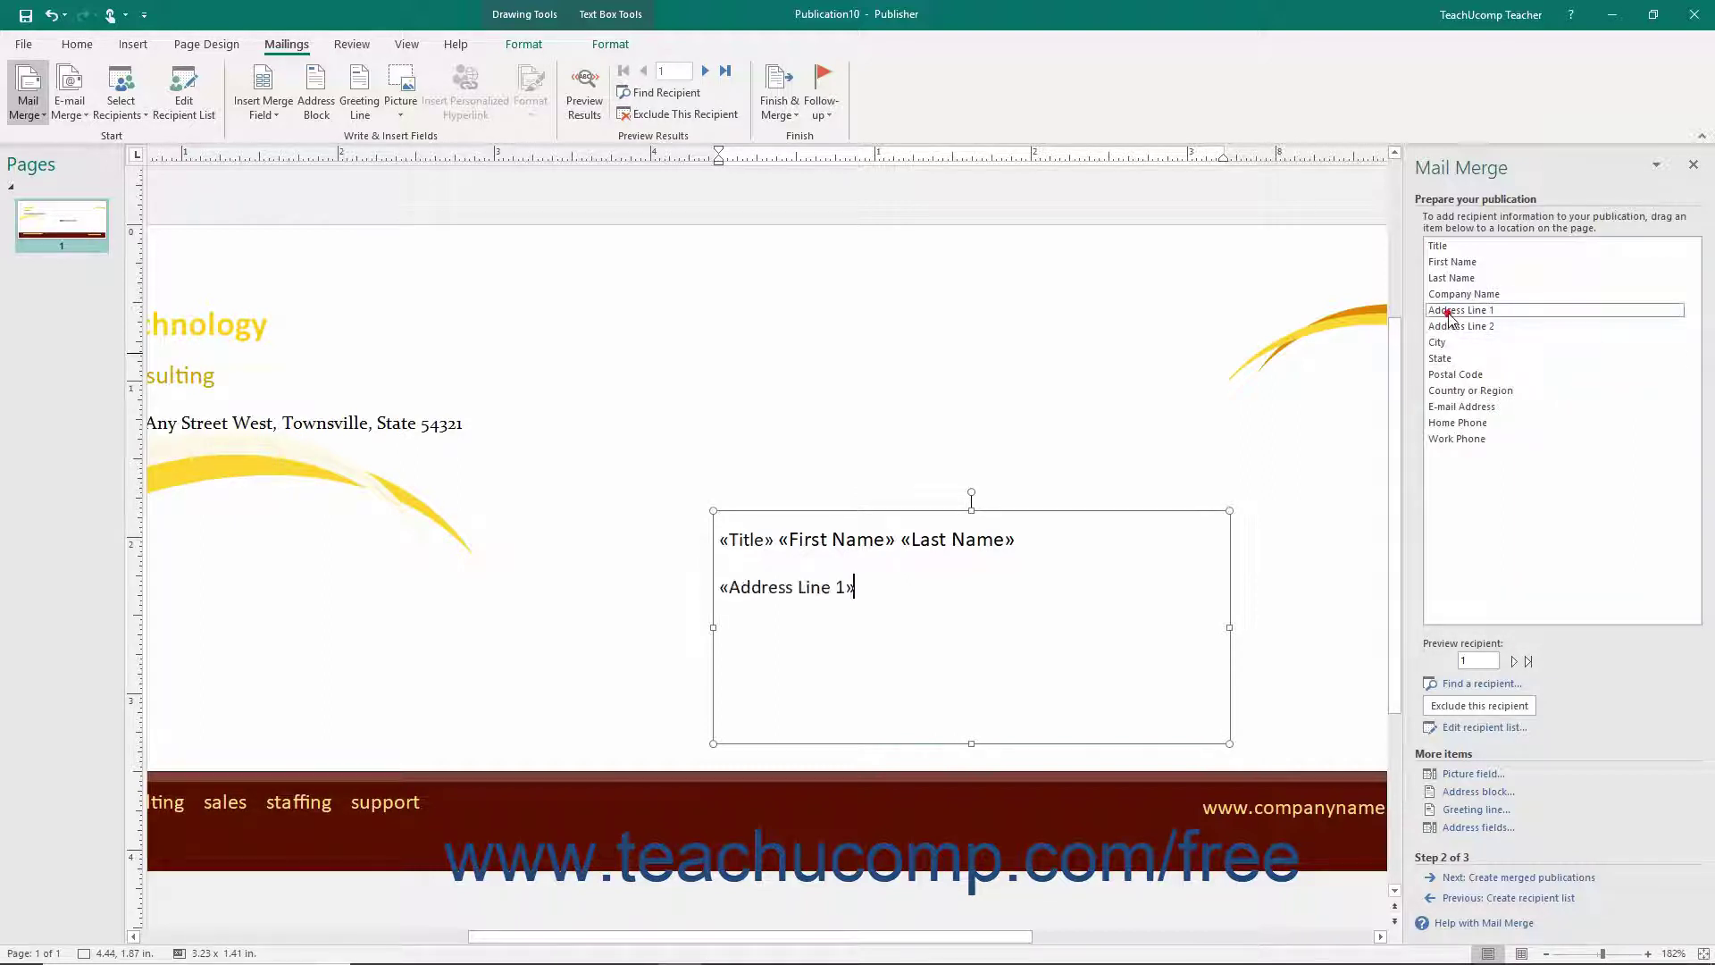
key("Return")
left_click(1445, 327)
key("Return")
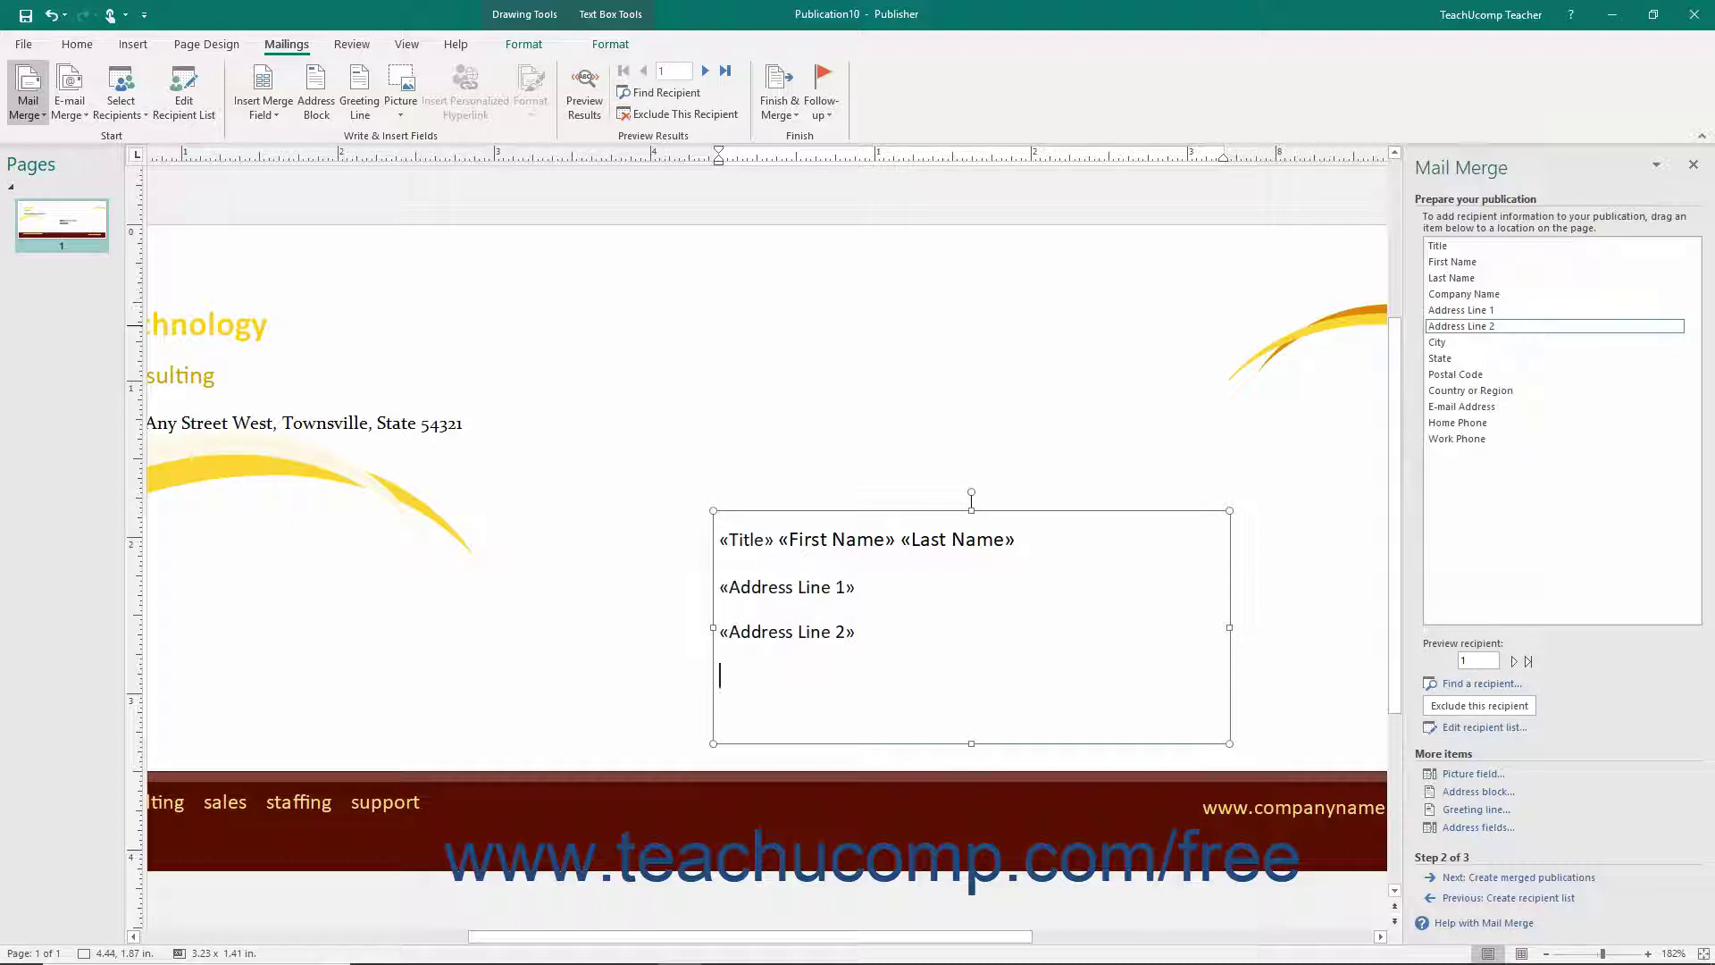
Dismiss the Picture field dialog and delete the Address Line 1 and 2 fields
left_click(1472, 774)
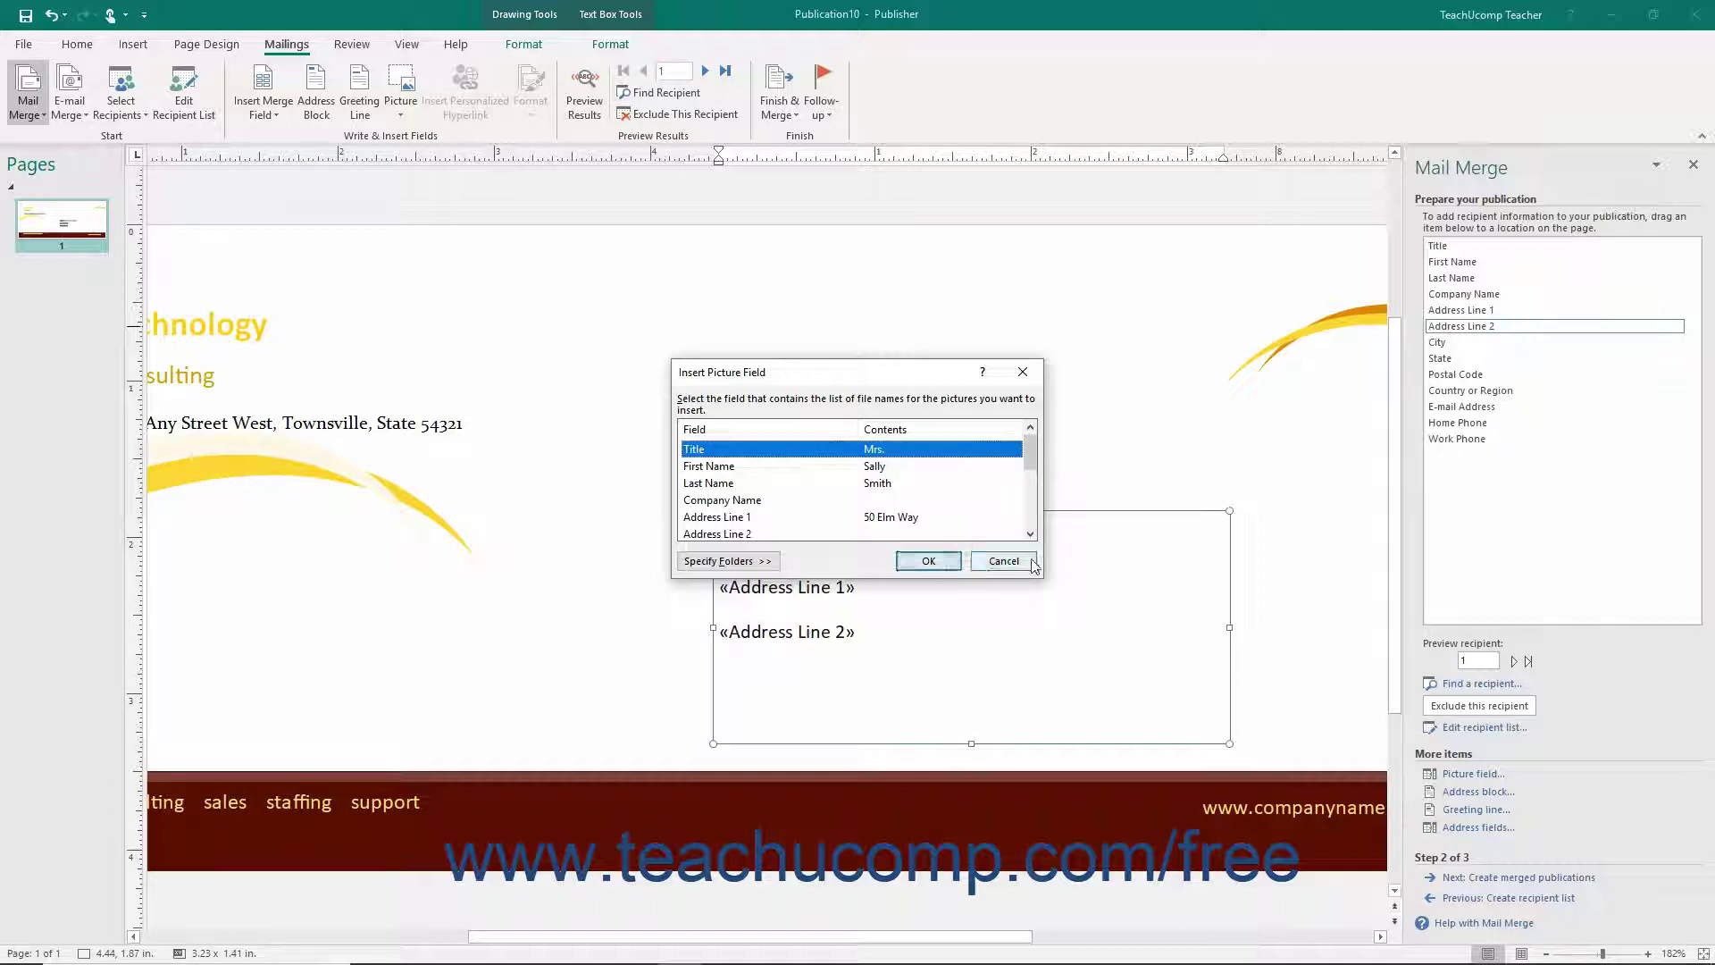
left_click(1003, 560)
mouse_move(880, 631)
left_mouse_down()
mouse_move(768, 627)
mouse_move(731, 590)
left_mouse_up()
key("Delete")
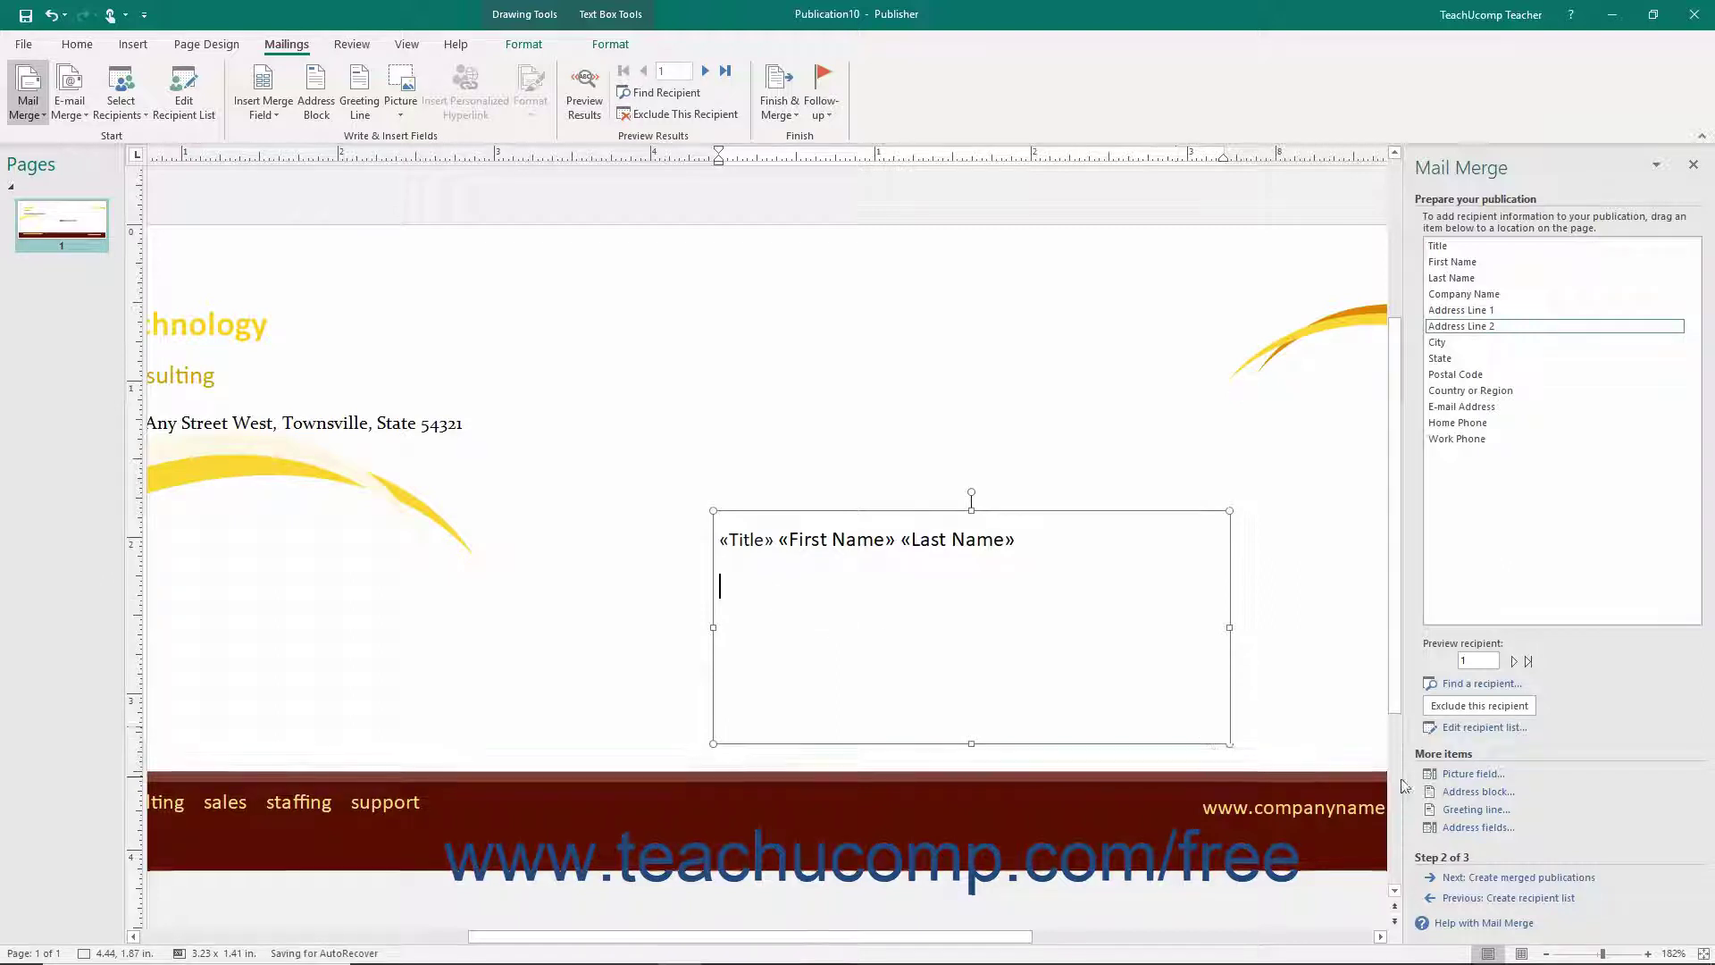
Insert an address block with recipient's name and company name turned off
left_click(1476, 793)
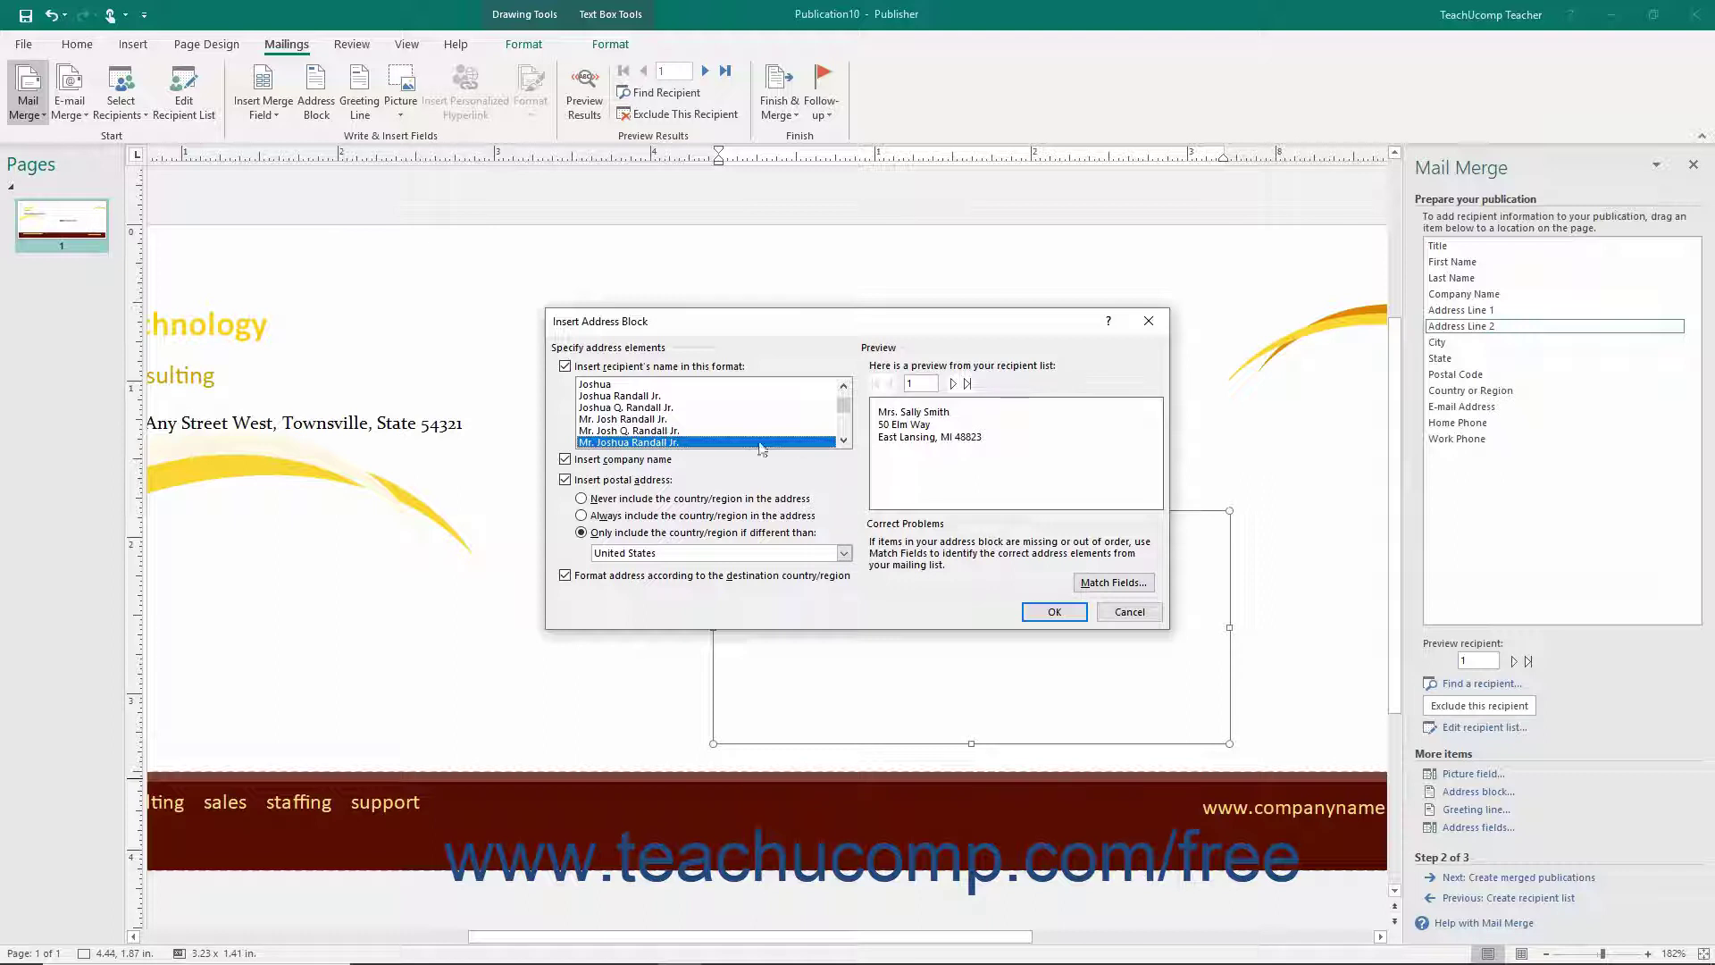
left_click(565, 366)
left_click(565, 459)
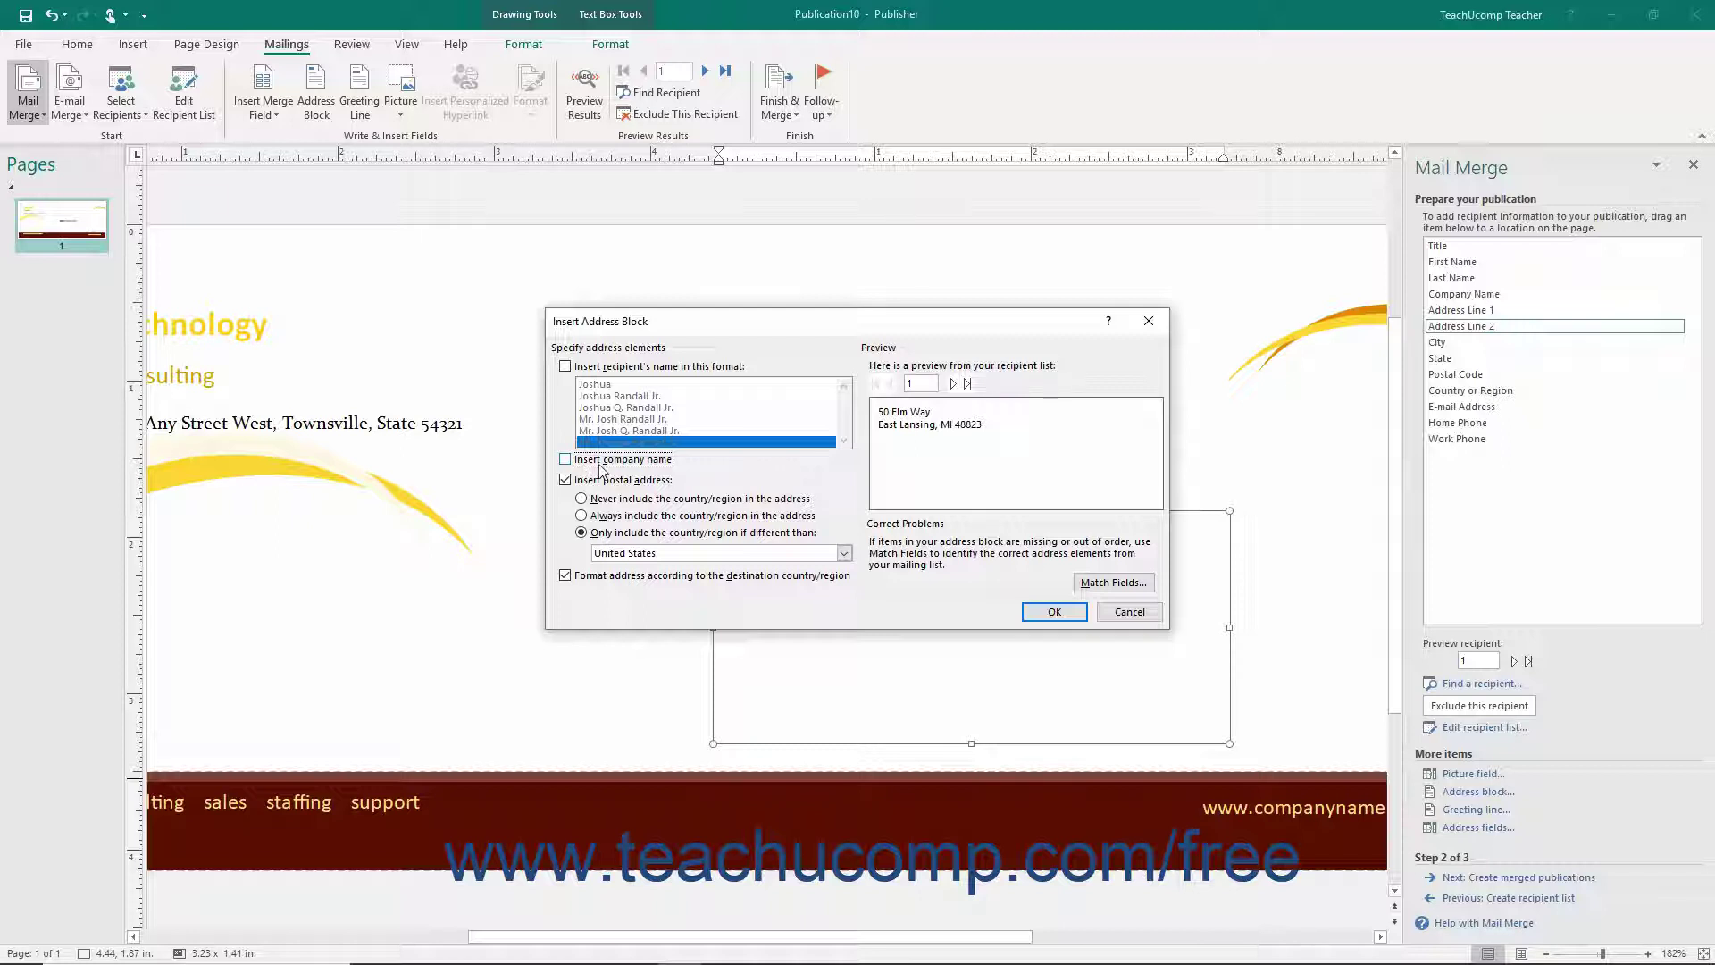
left_click(1050, 611)
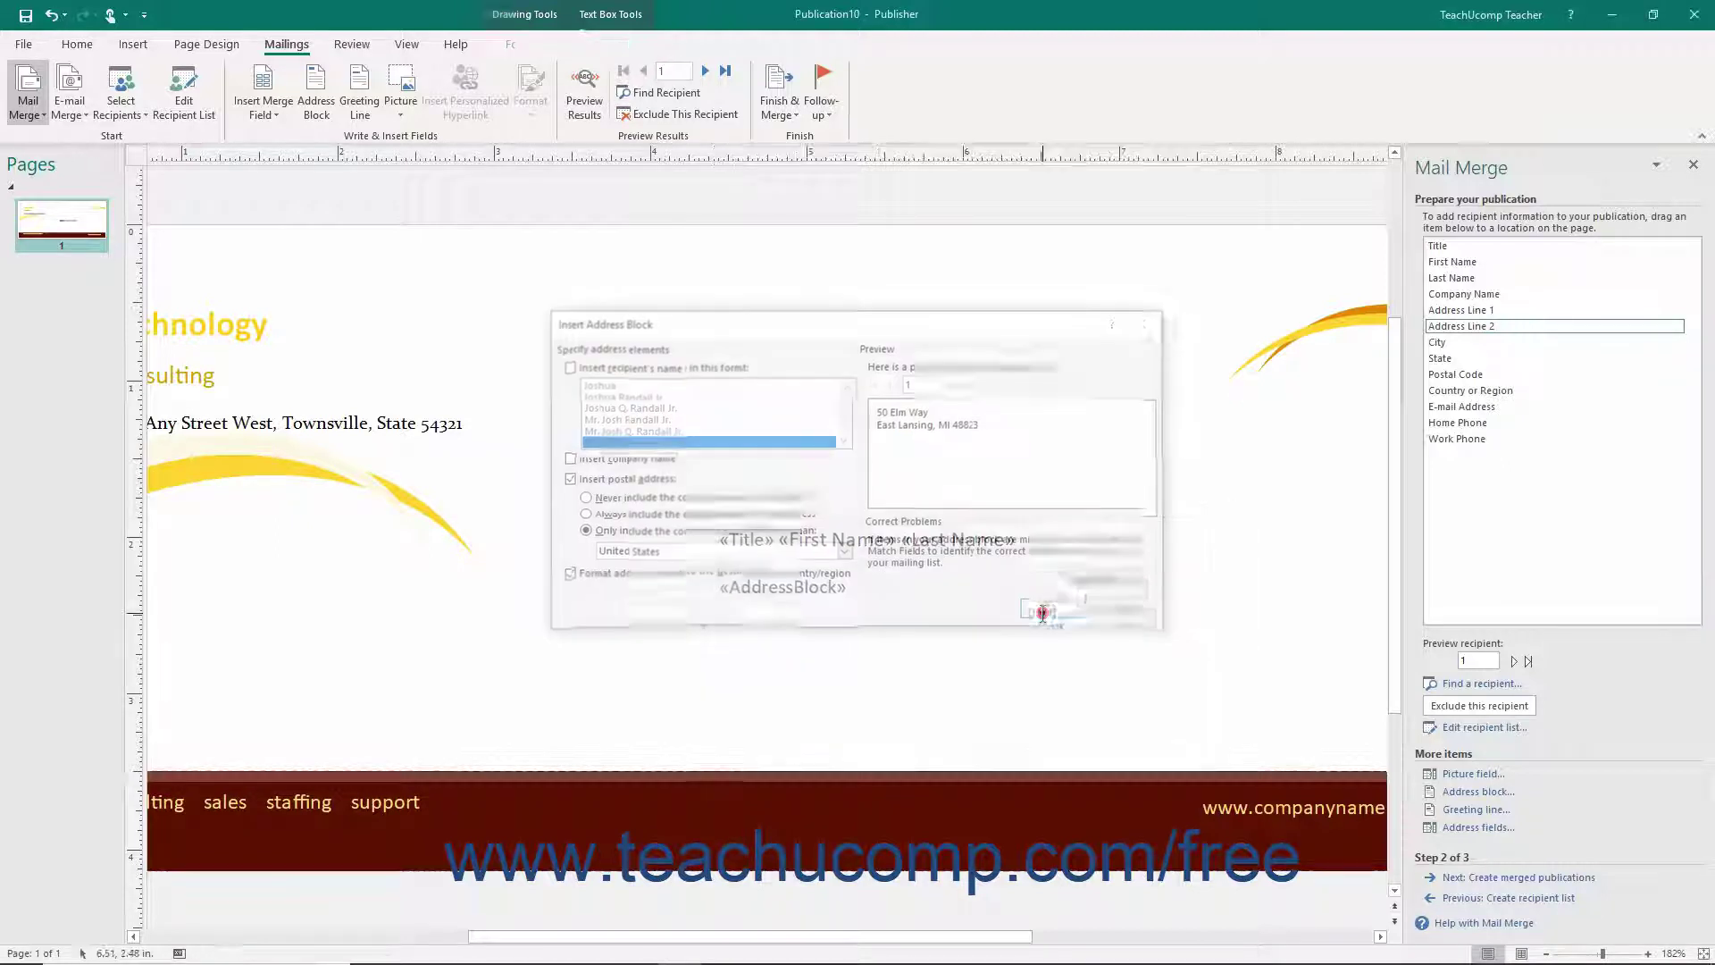
left_click(1453, 813)
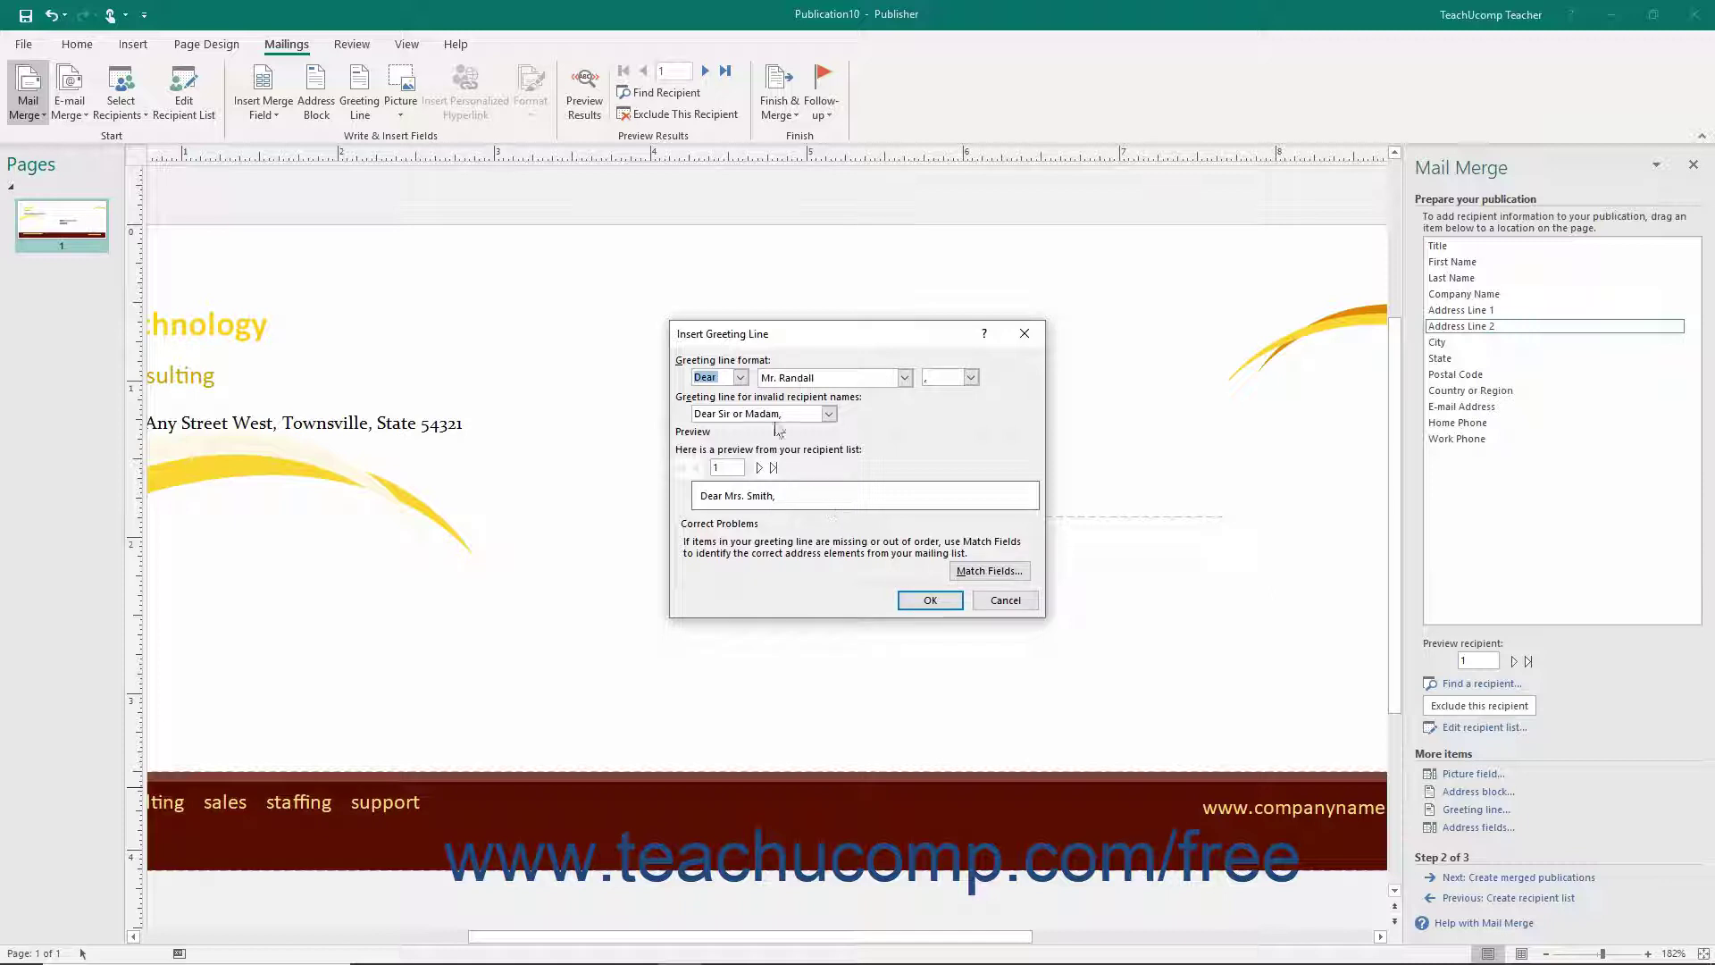
left_click(741, 378)
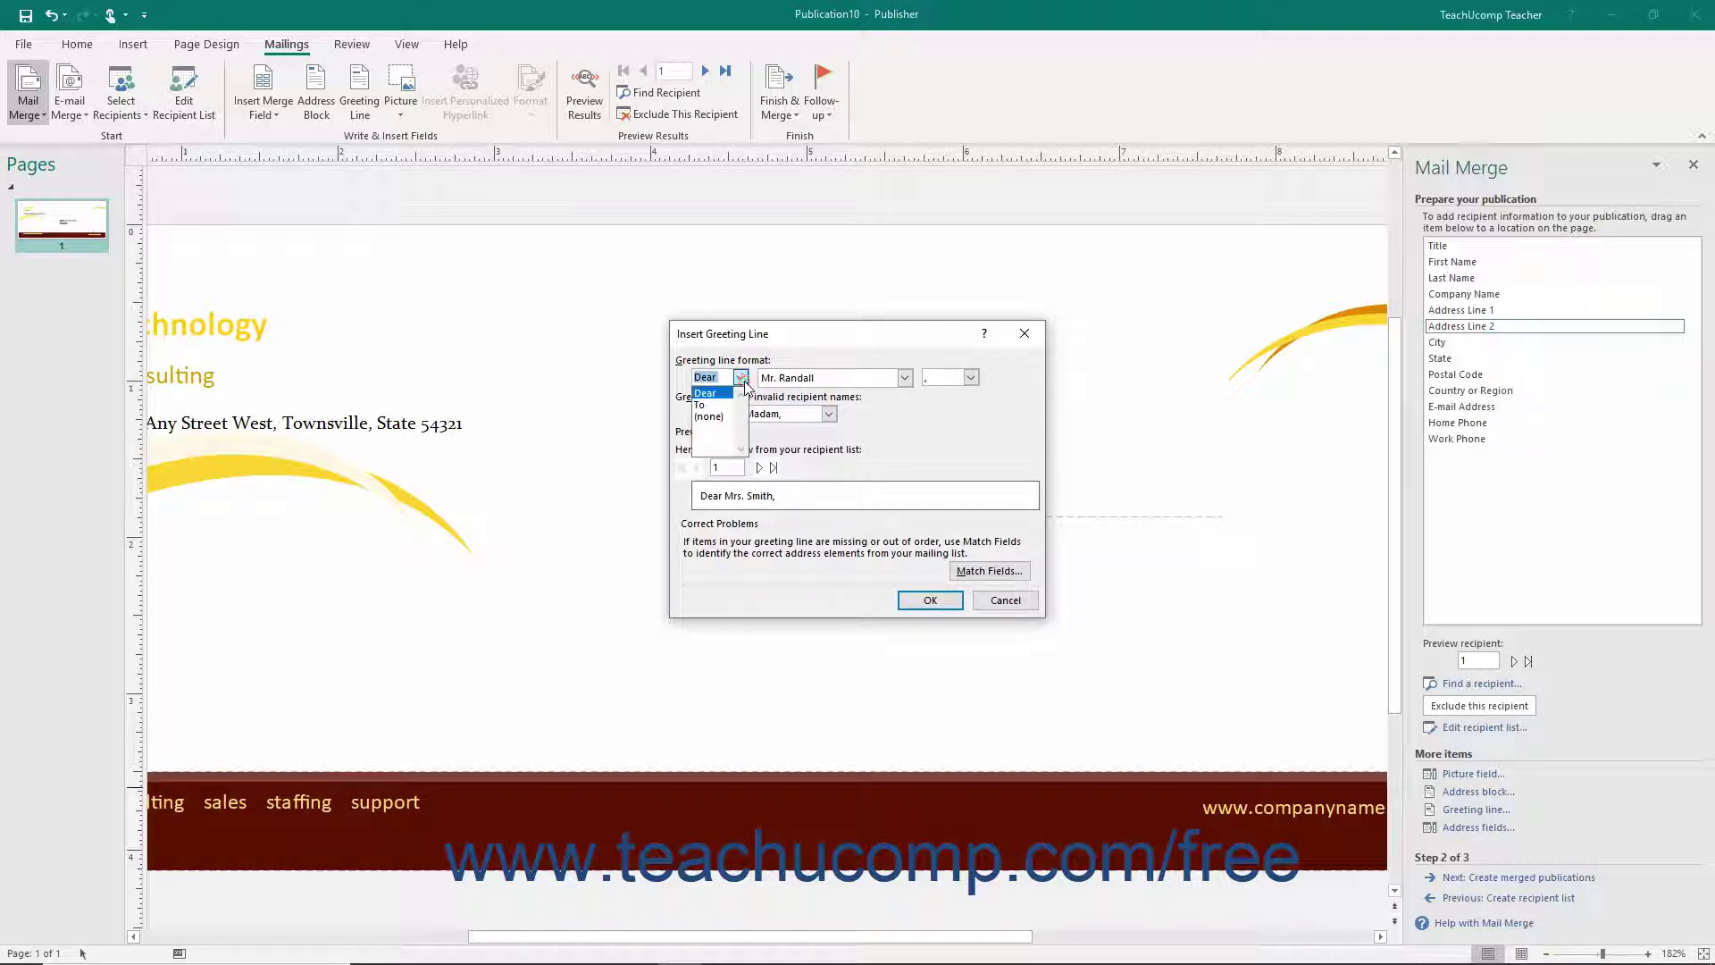
left_click(743, 379)
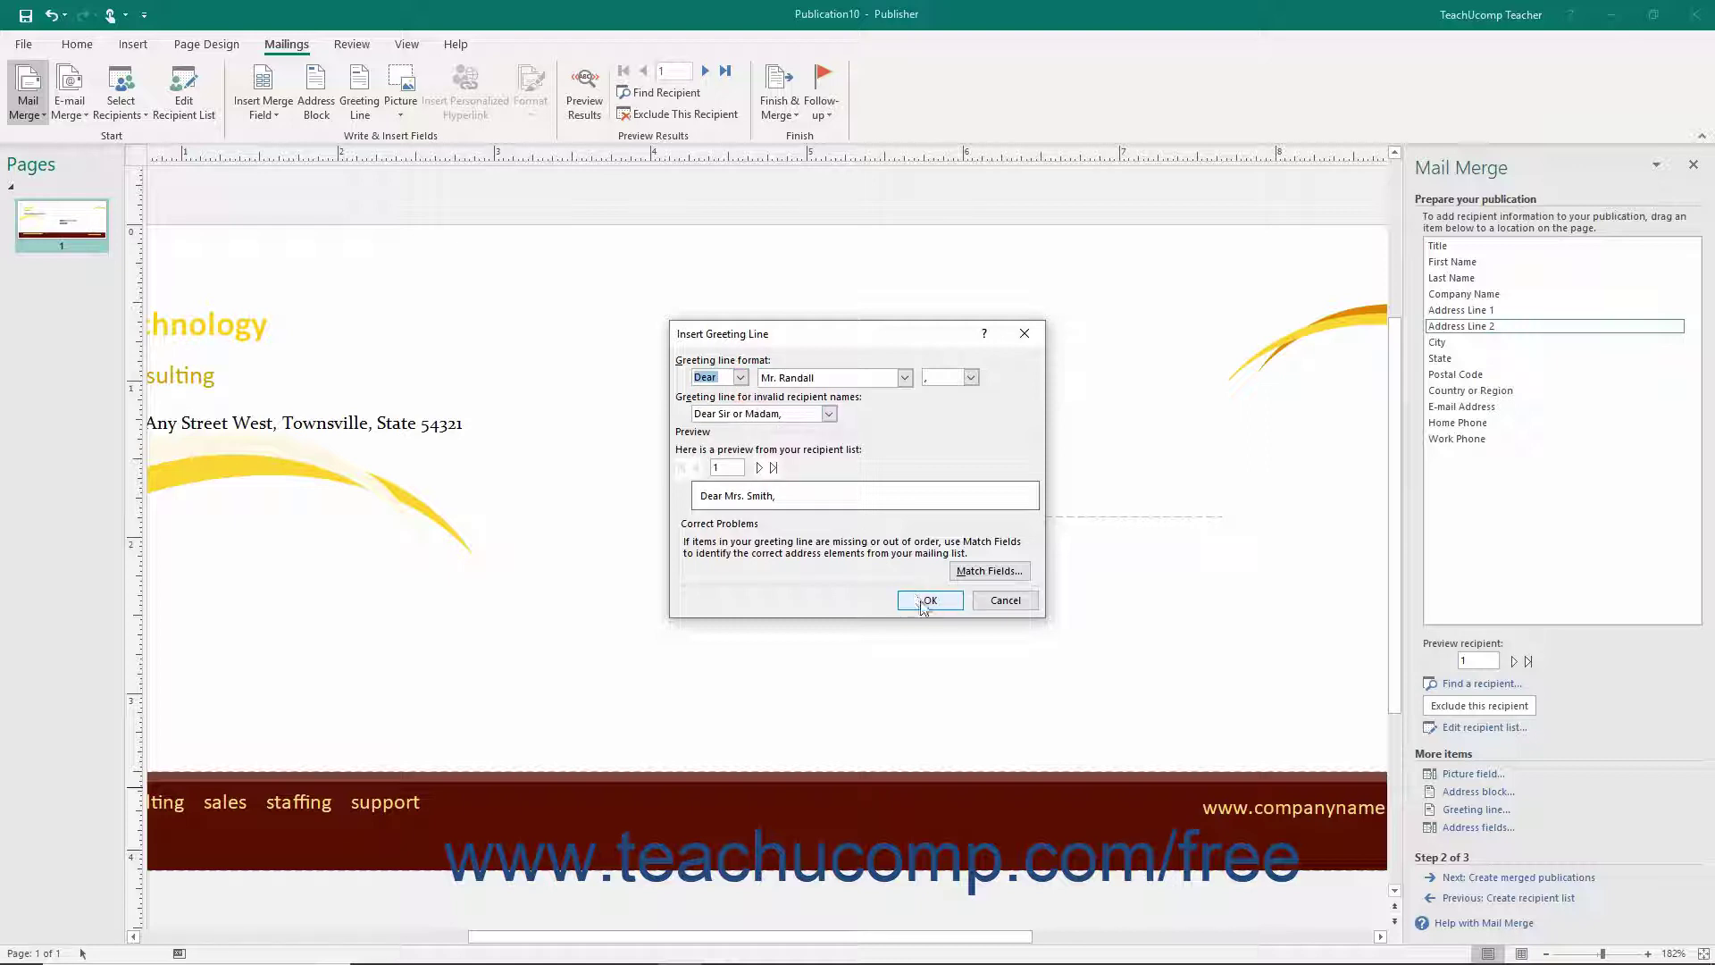
left_click(1005, 600)
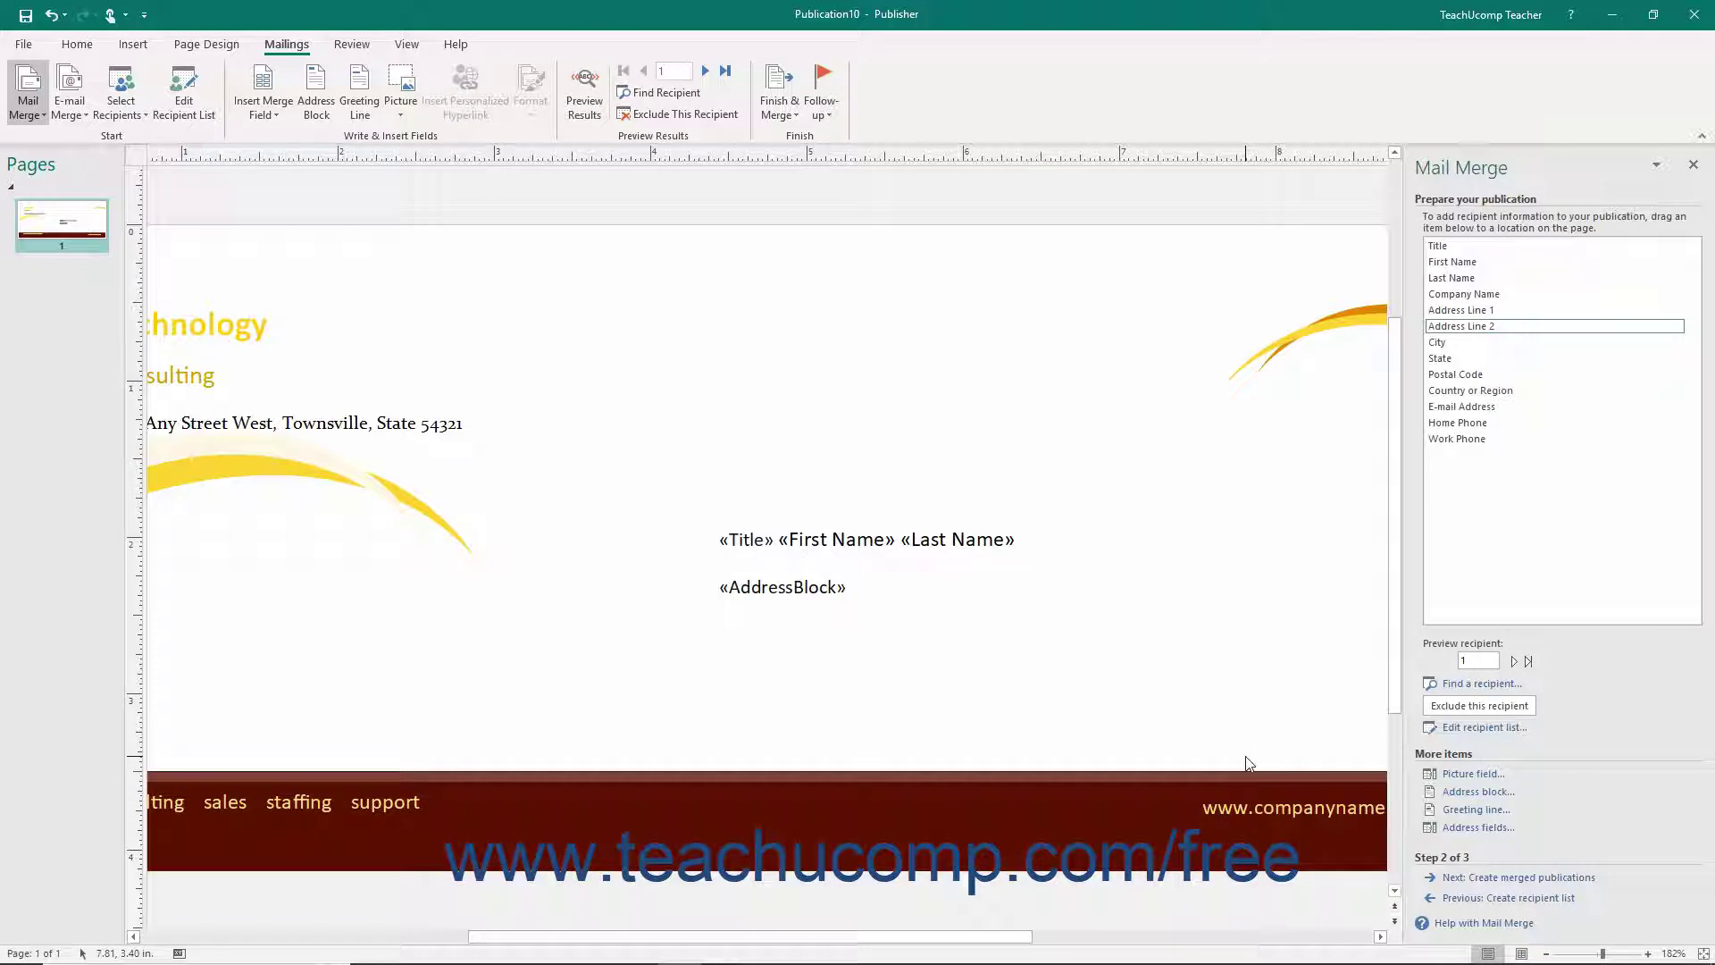
Turn on Preview Results and browse all four recipients, ending back on record 1
left_click(597, 115)
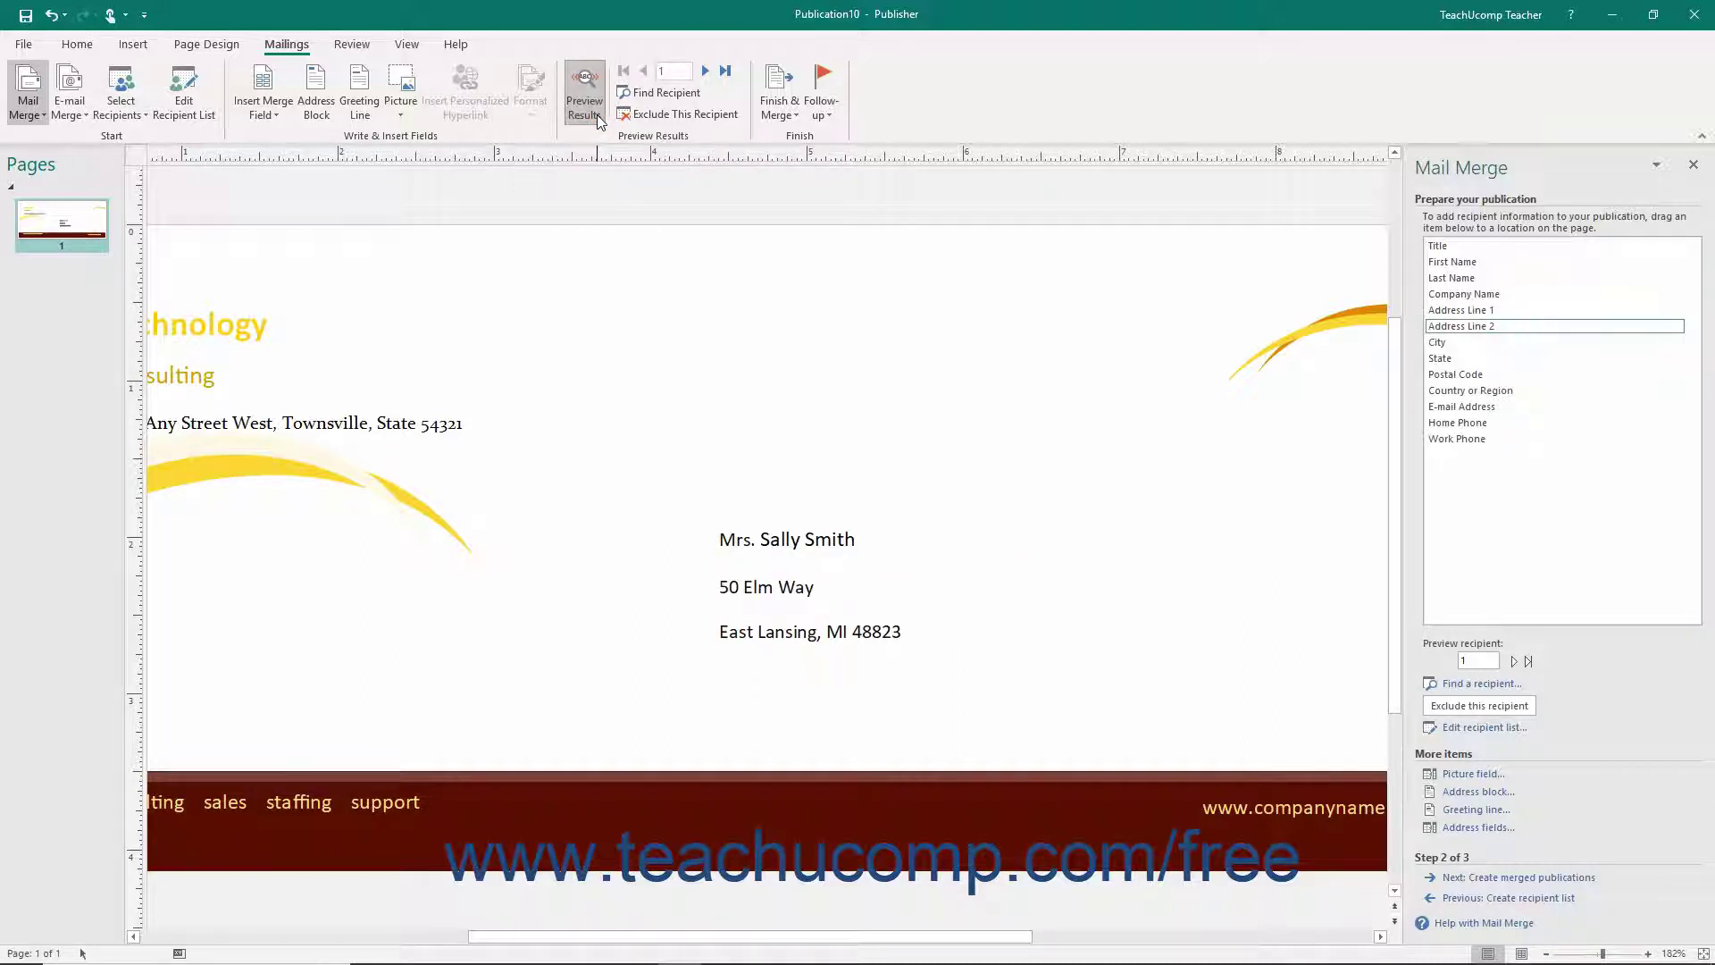
left_click(664, 73)
left_click(705, 71)
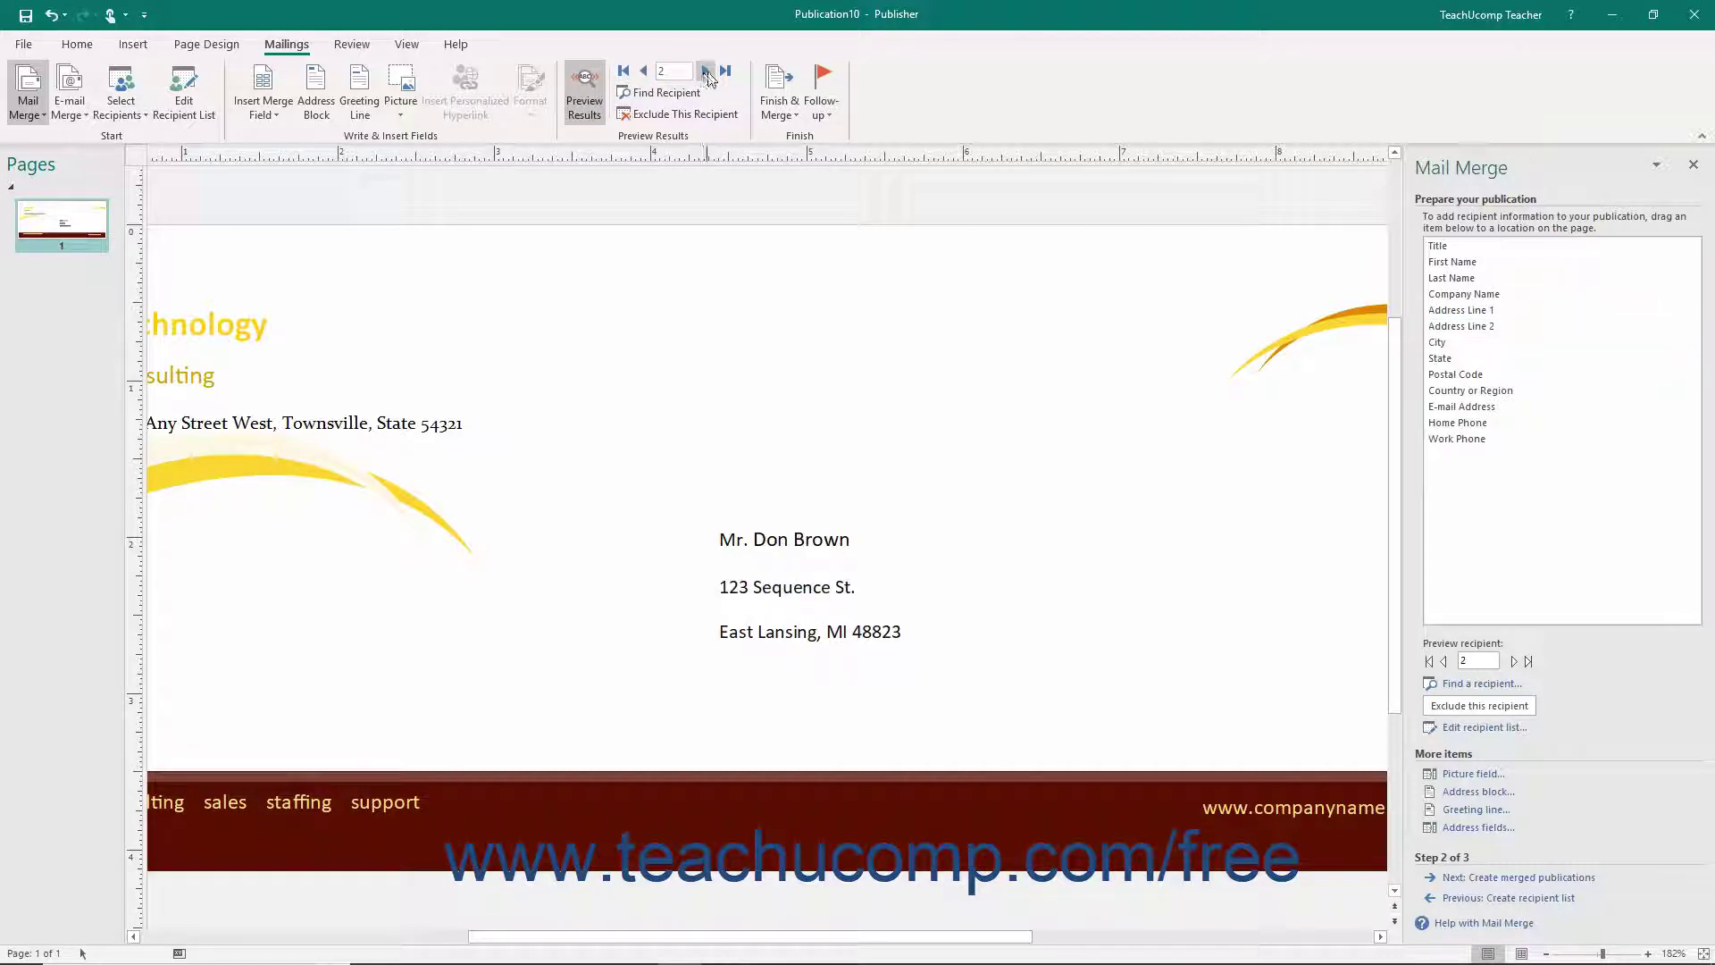
left_click(724, 72)
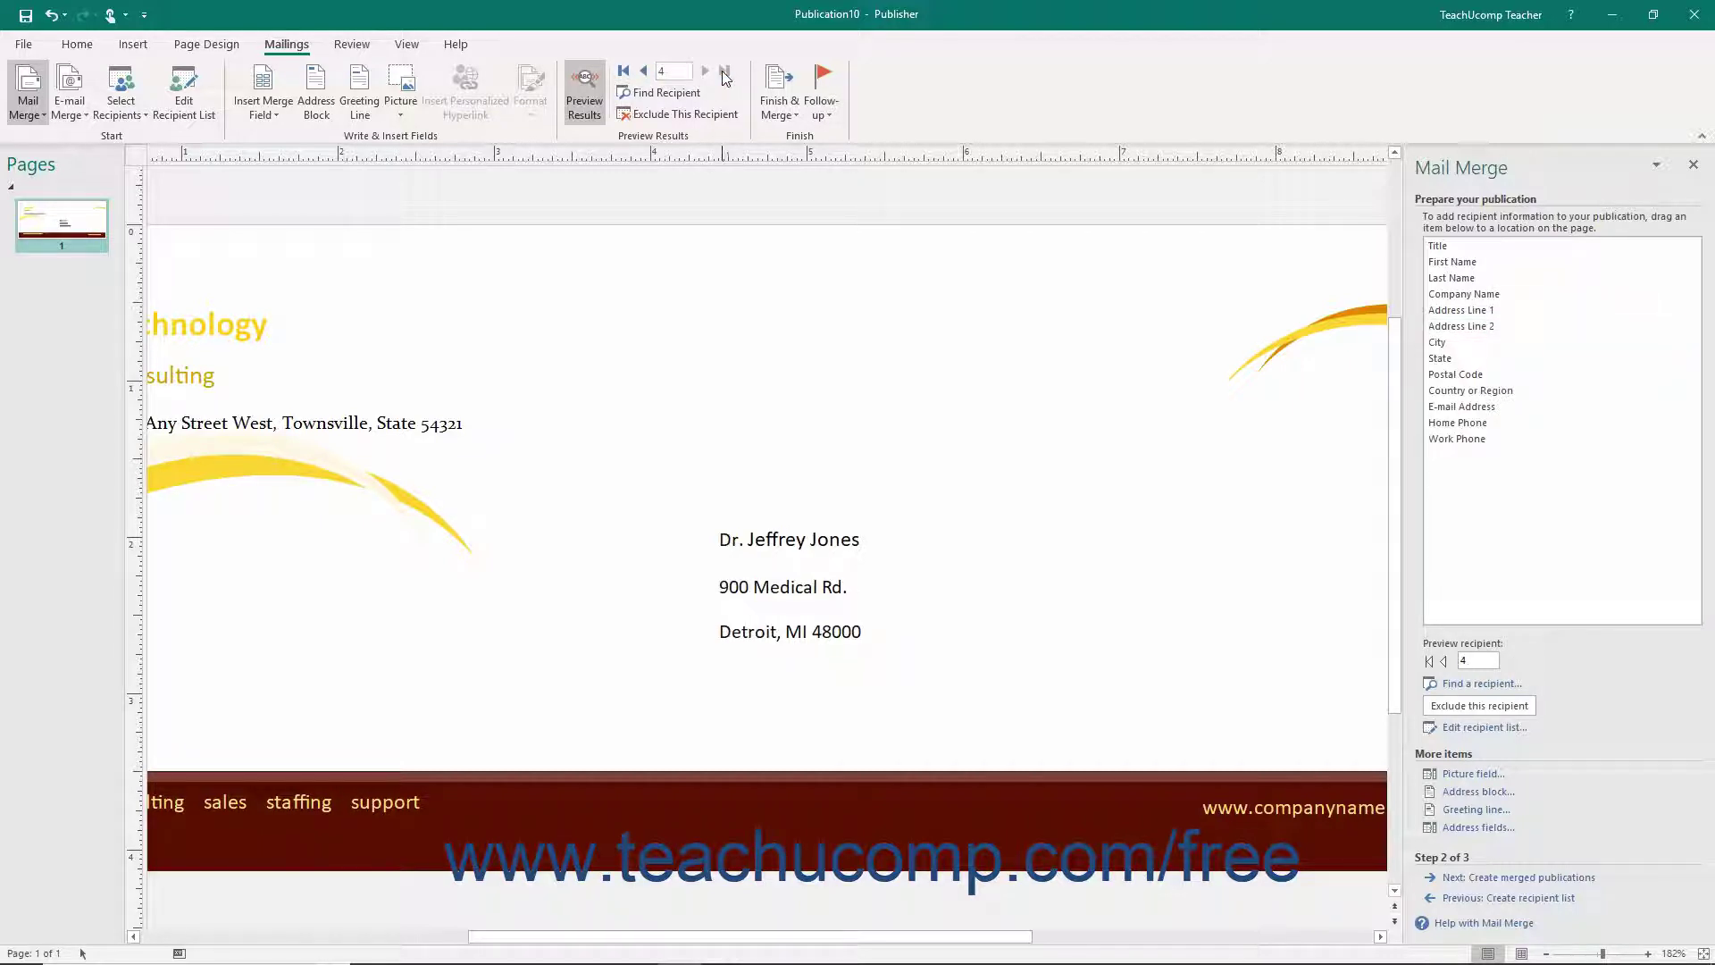
left_click(644, 74)
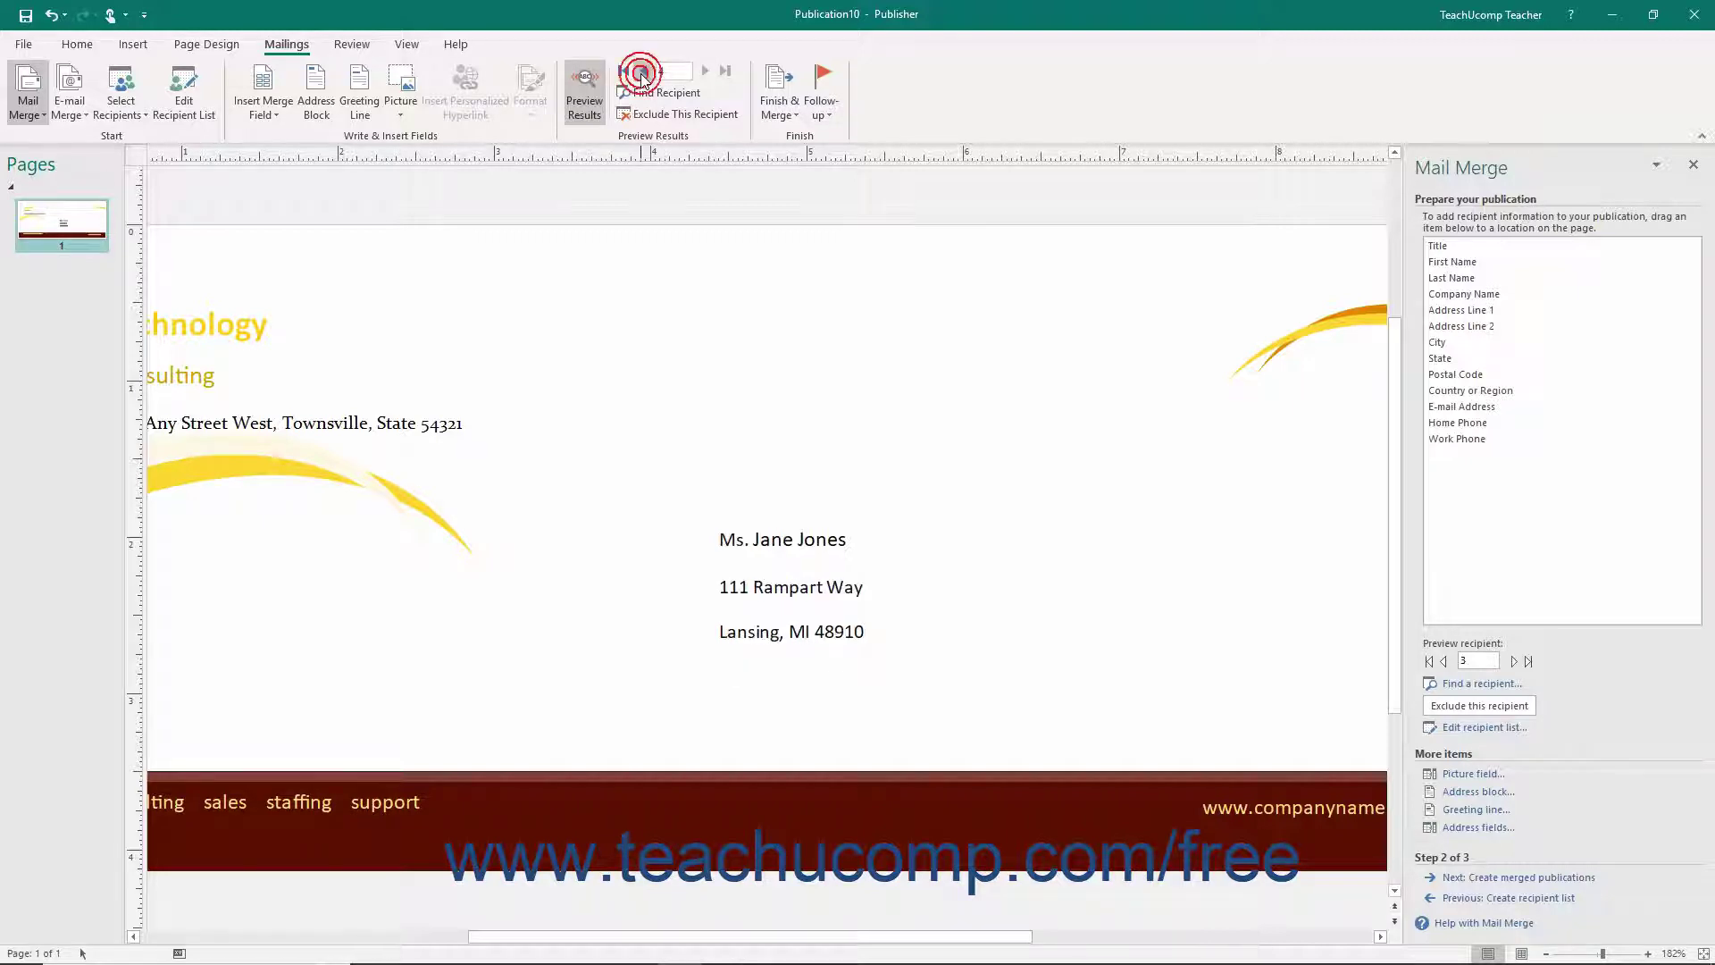
left_click(643, 75)
left_click(624, 71)
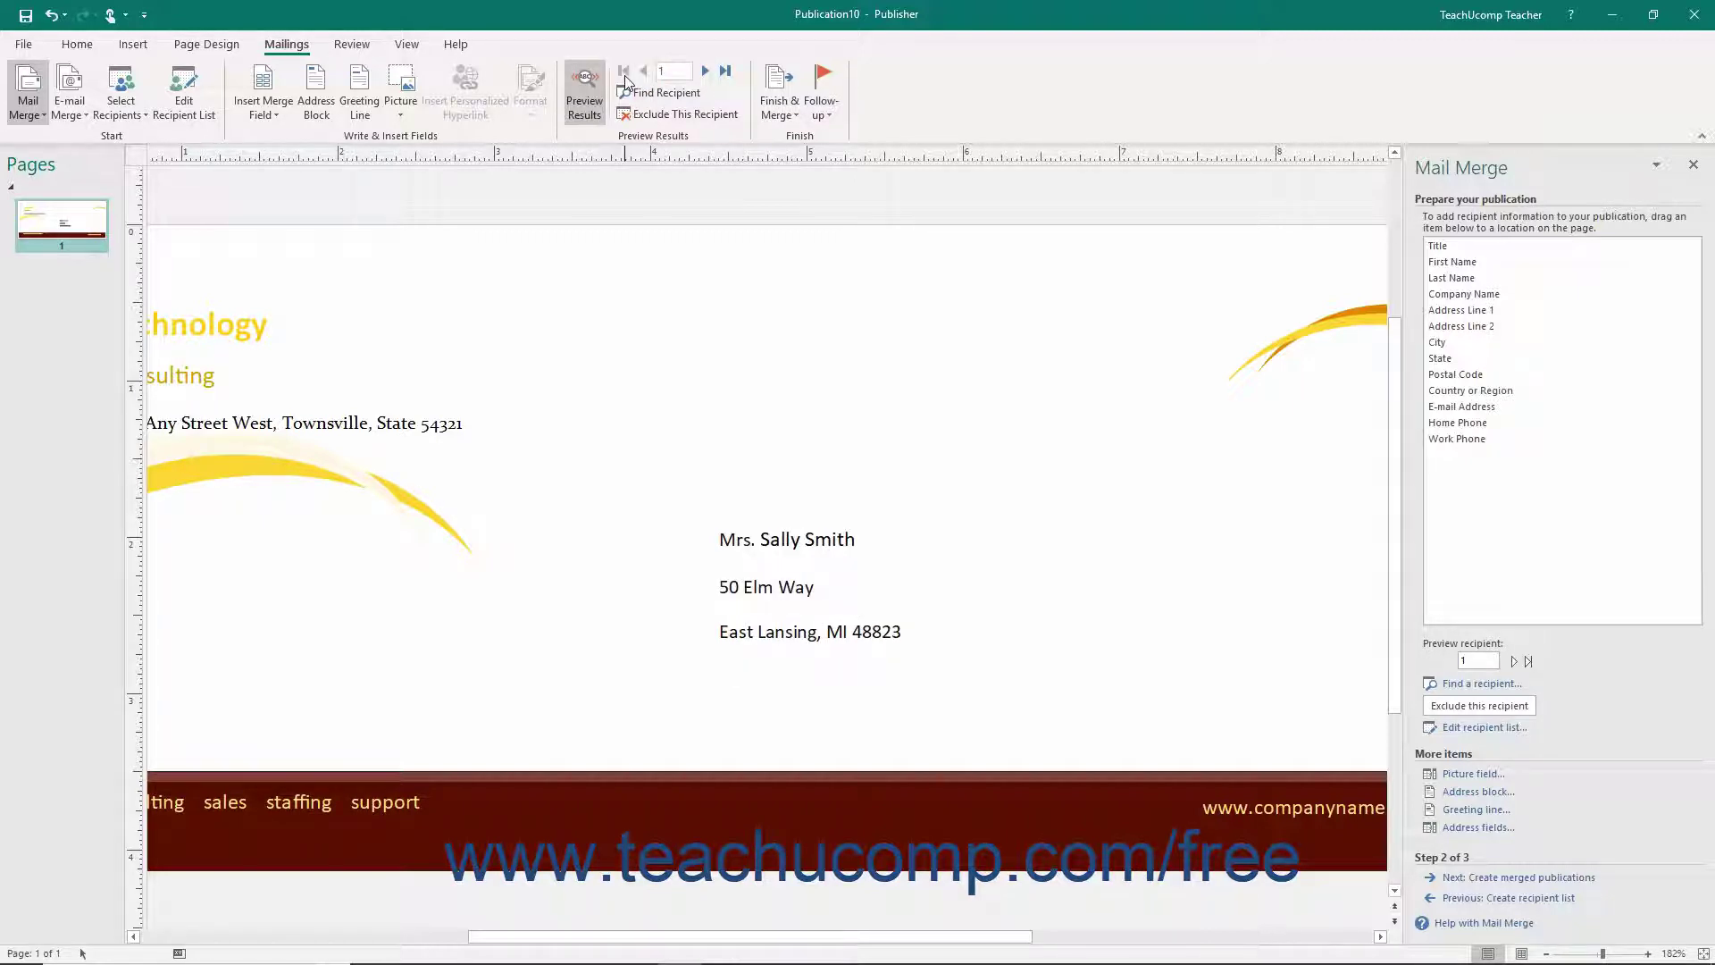
Advance the mail merge to creating merged publications and show print settings for the four merged envelopes
left_click(1457, 879)
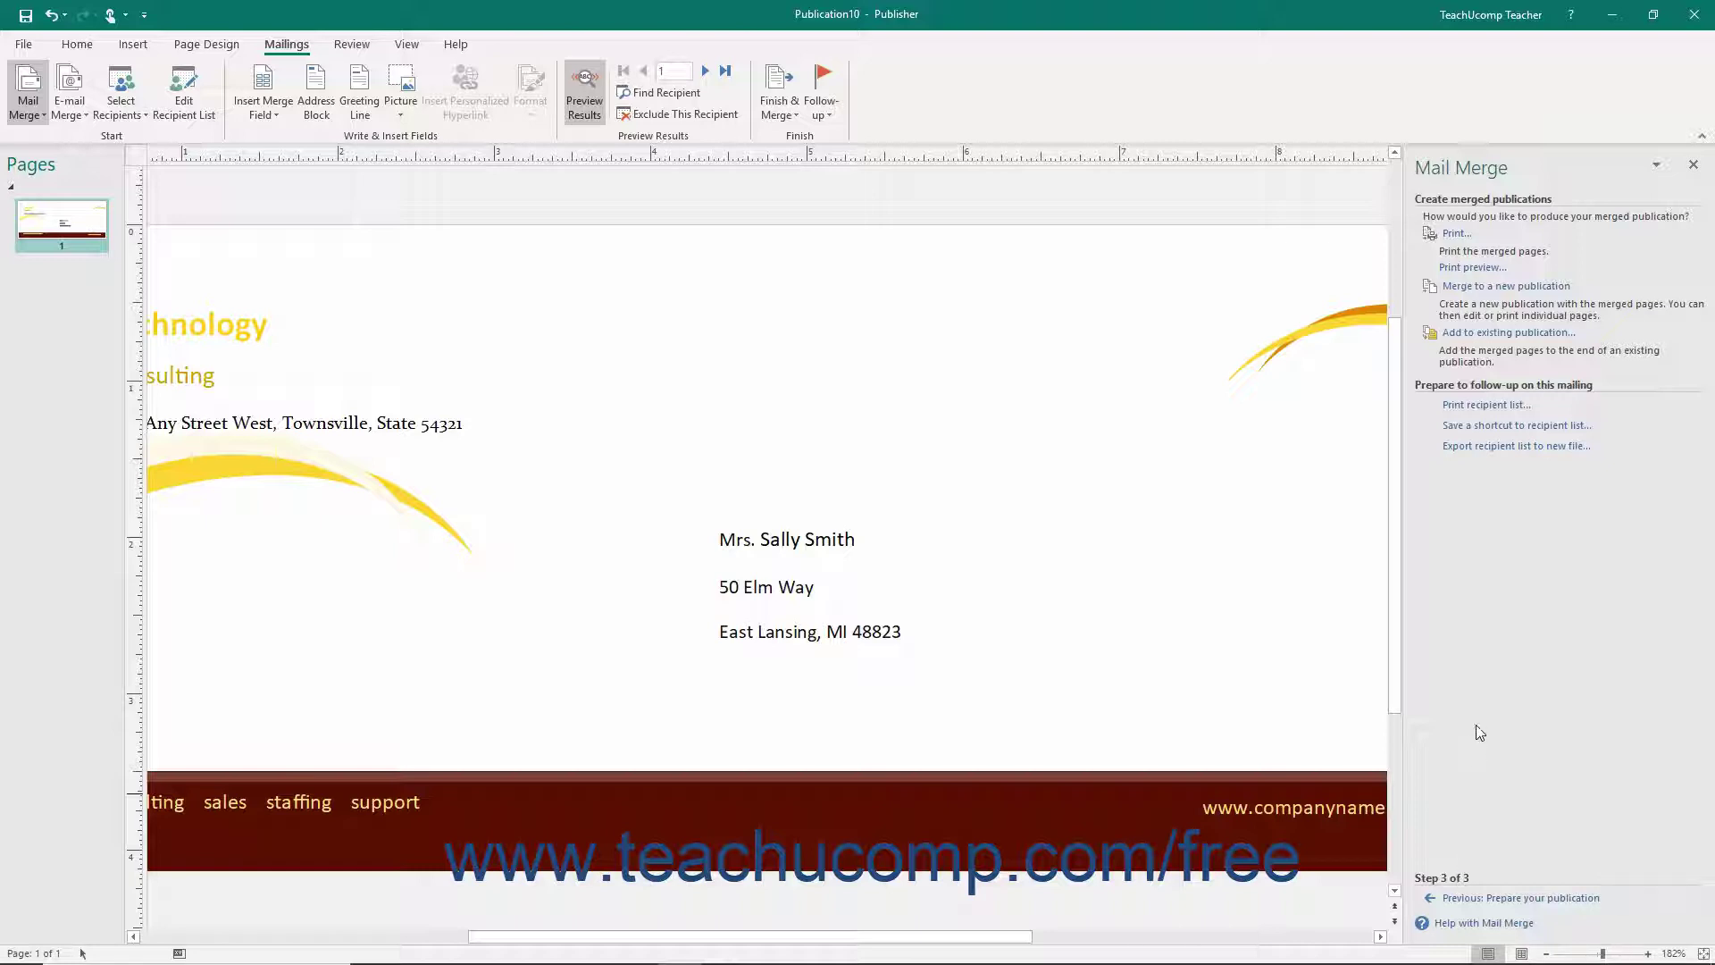
left_click(1454, 234)
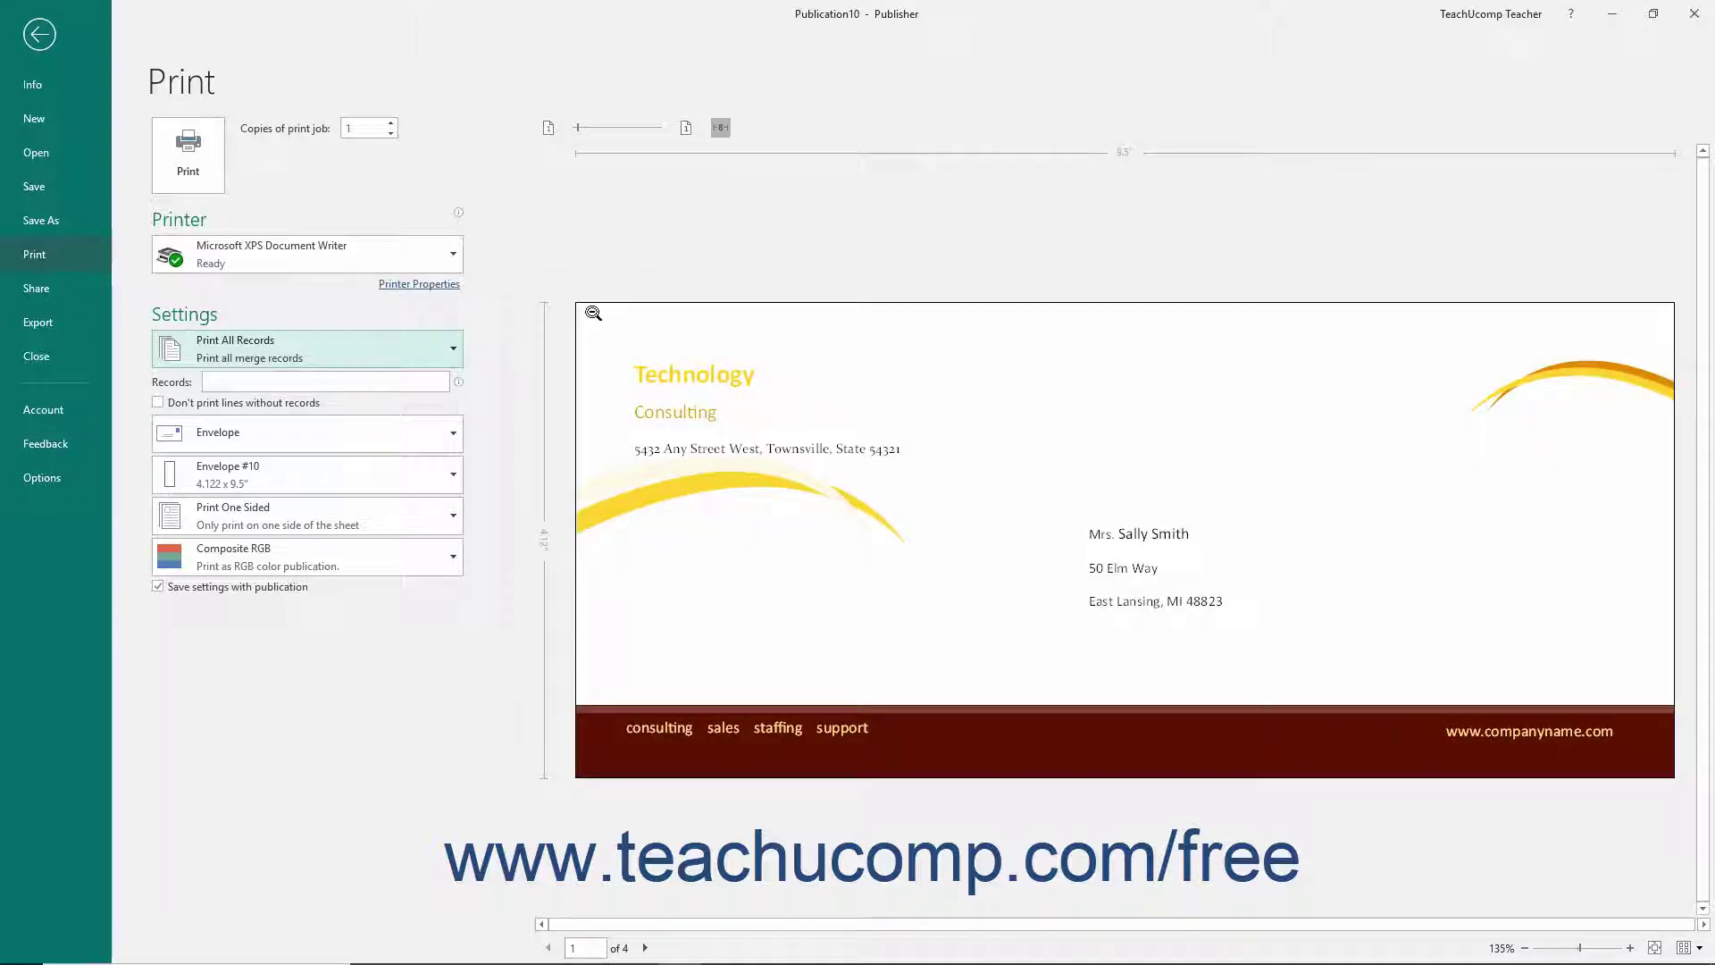
left_click(450, 354)
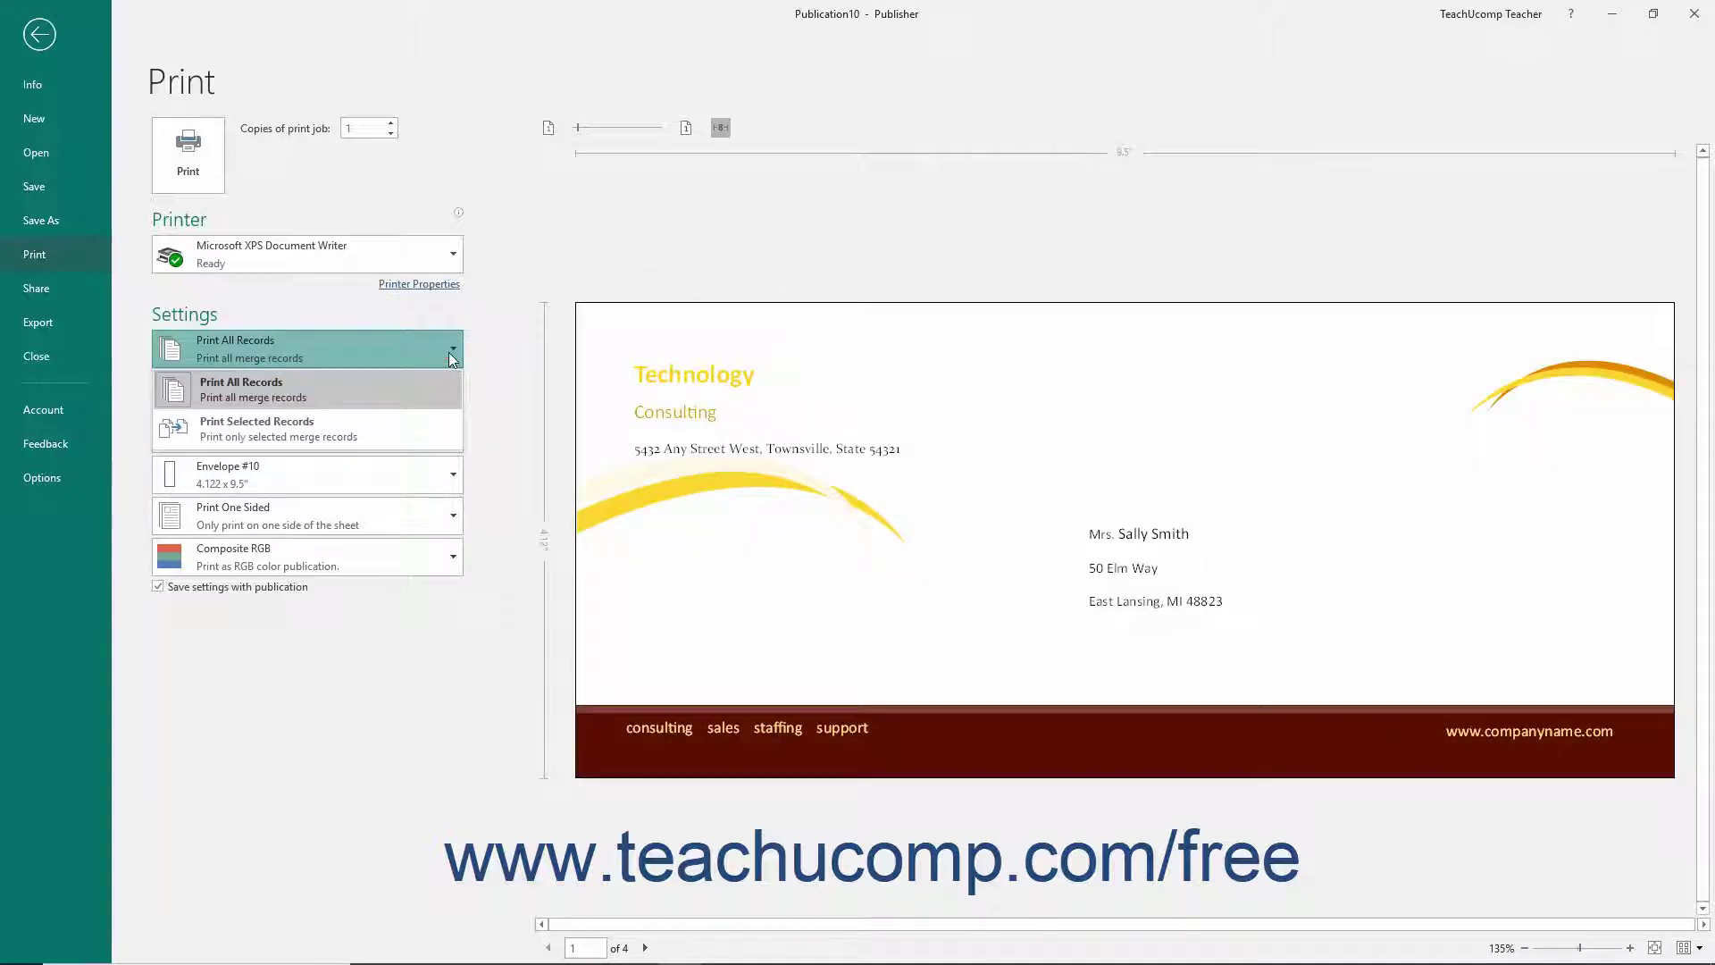
left_click(450, 354)
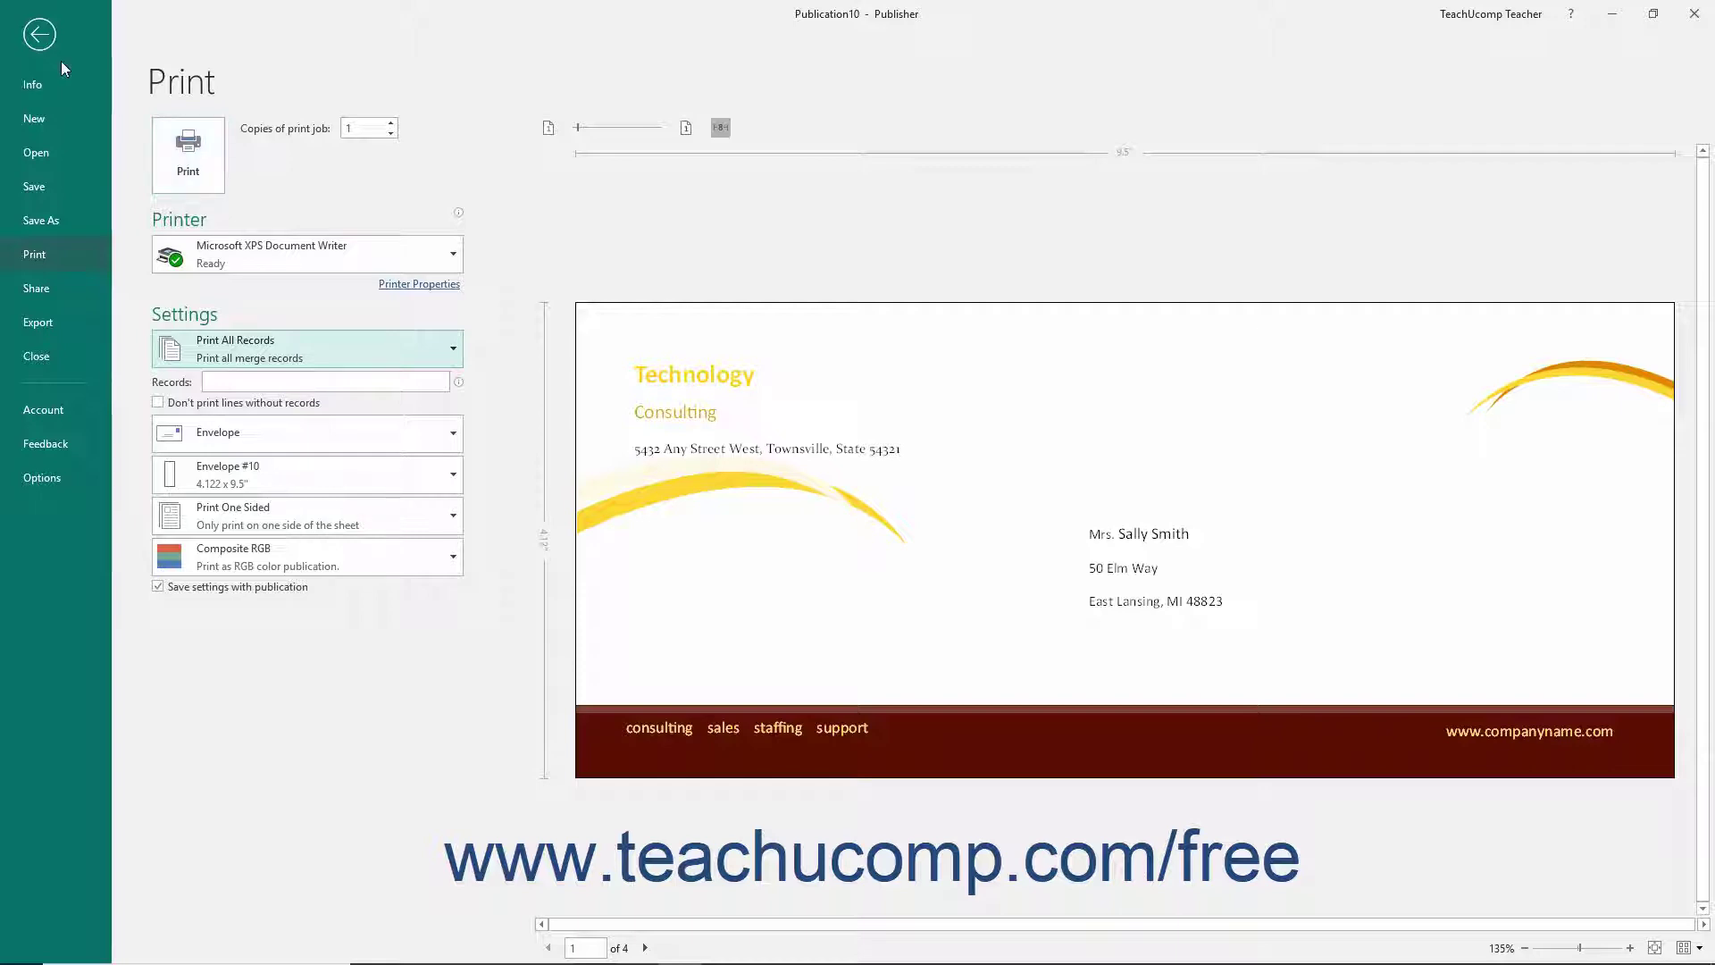
left_click(43, 35)
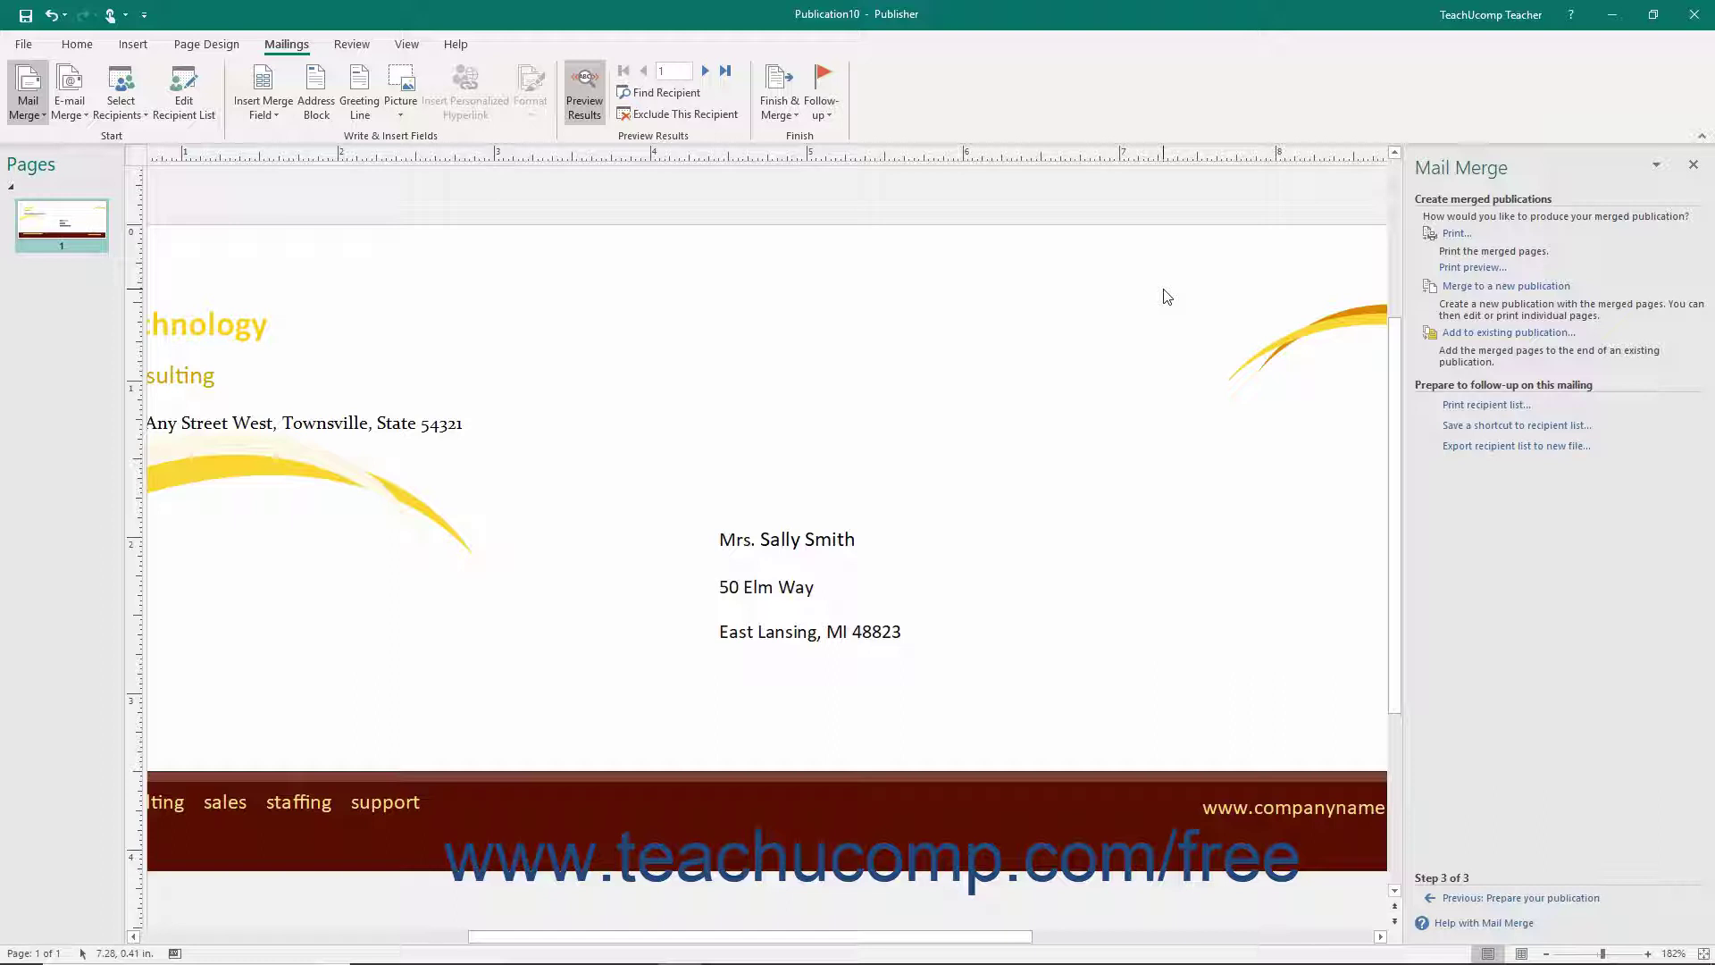
left_click(1470, 293)
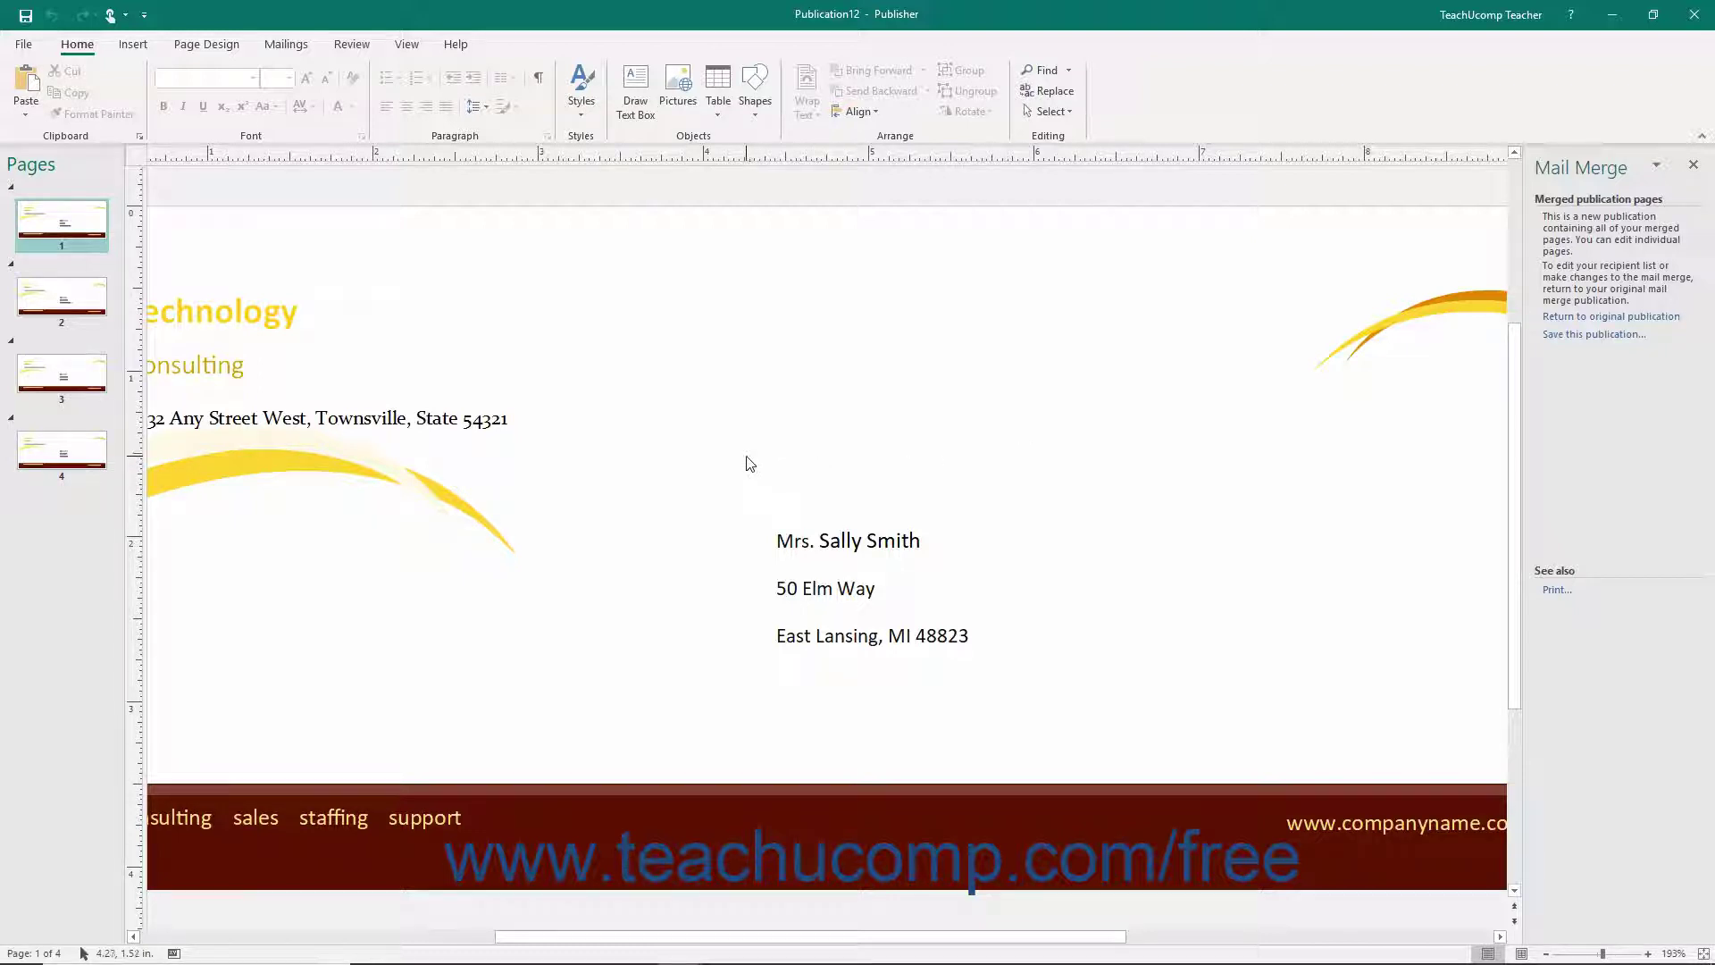
left_click(85, 309)
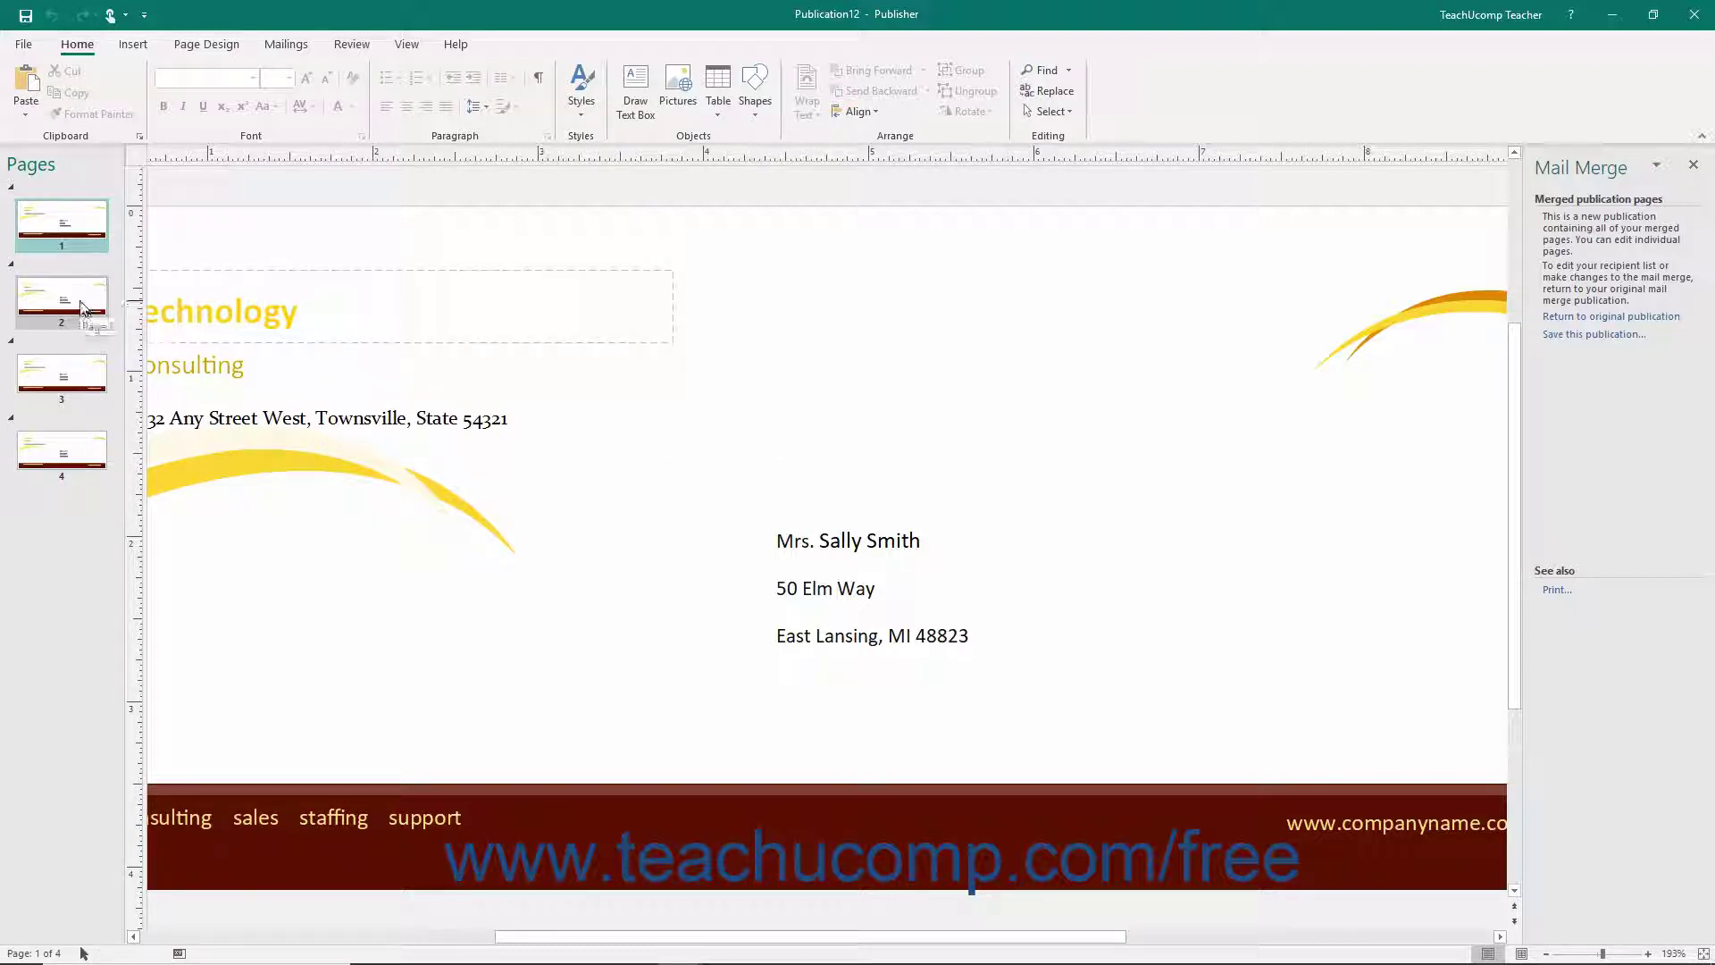
left_click(79, 386)
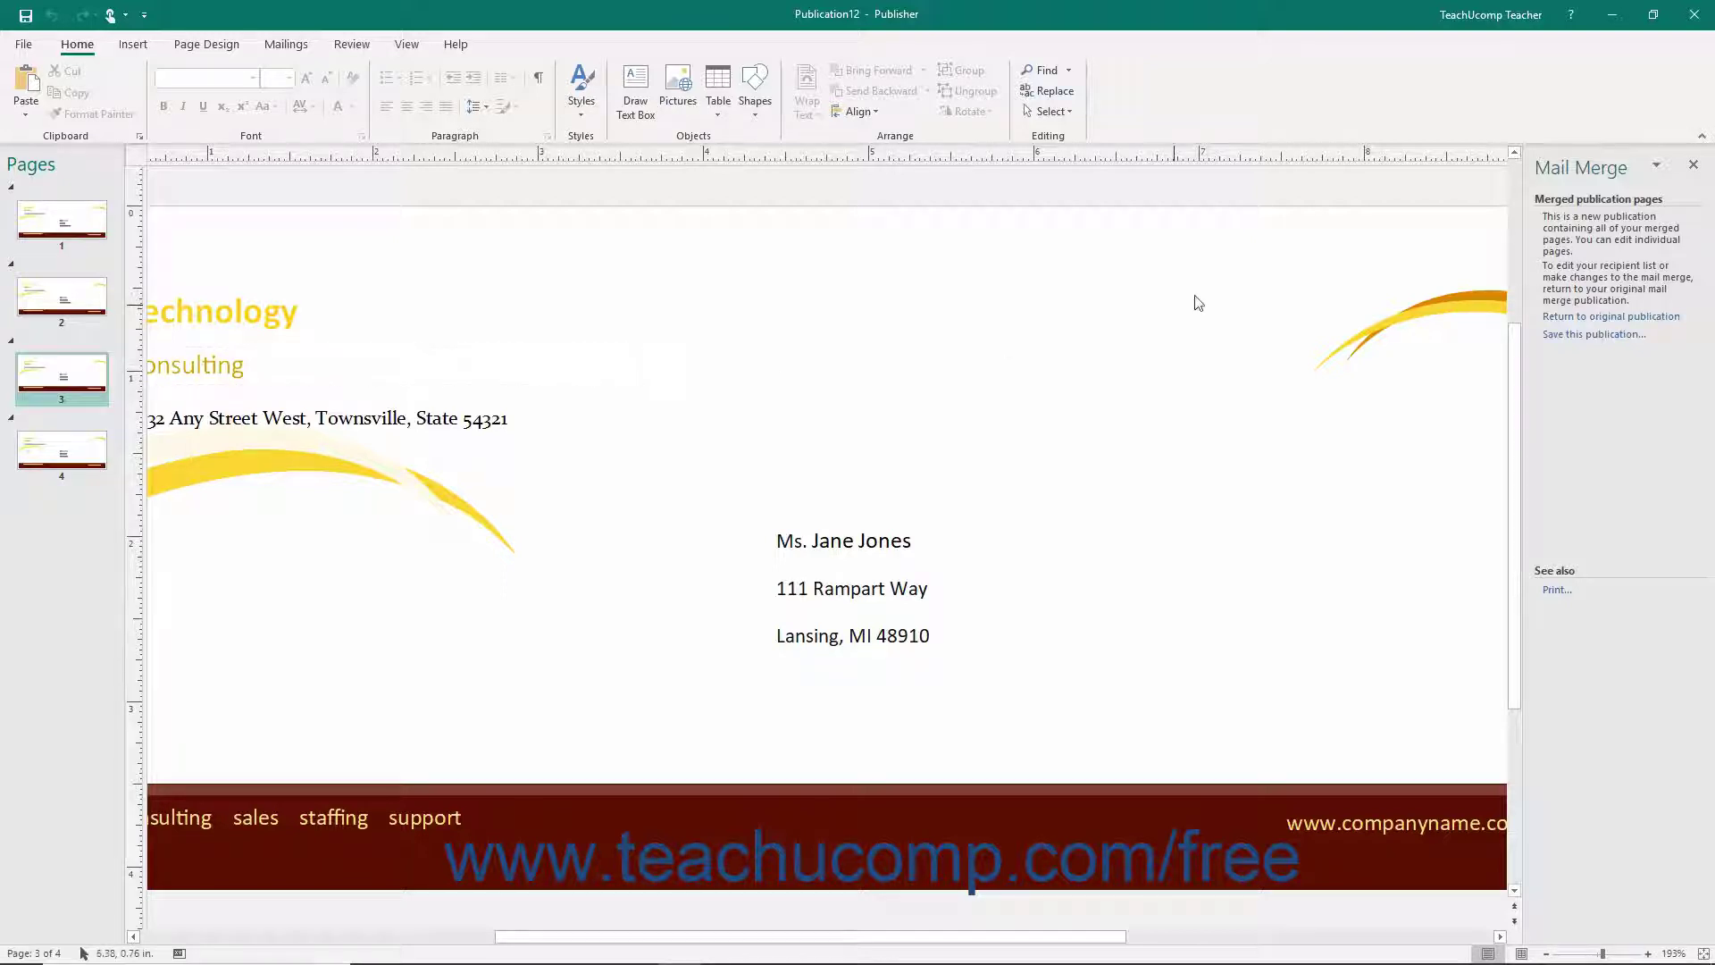
left_click(1694, 15)
left_click(850, 511)
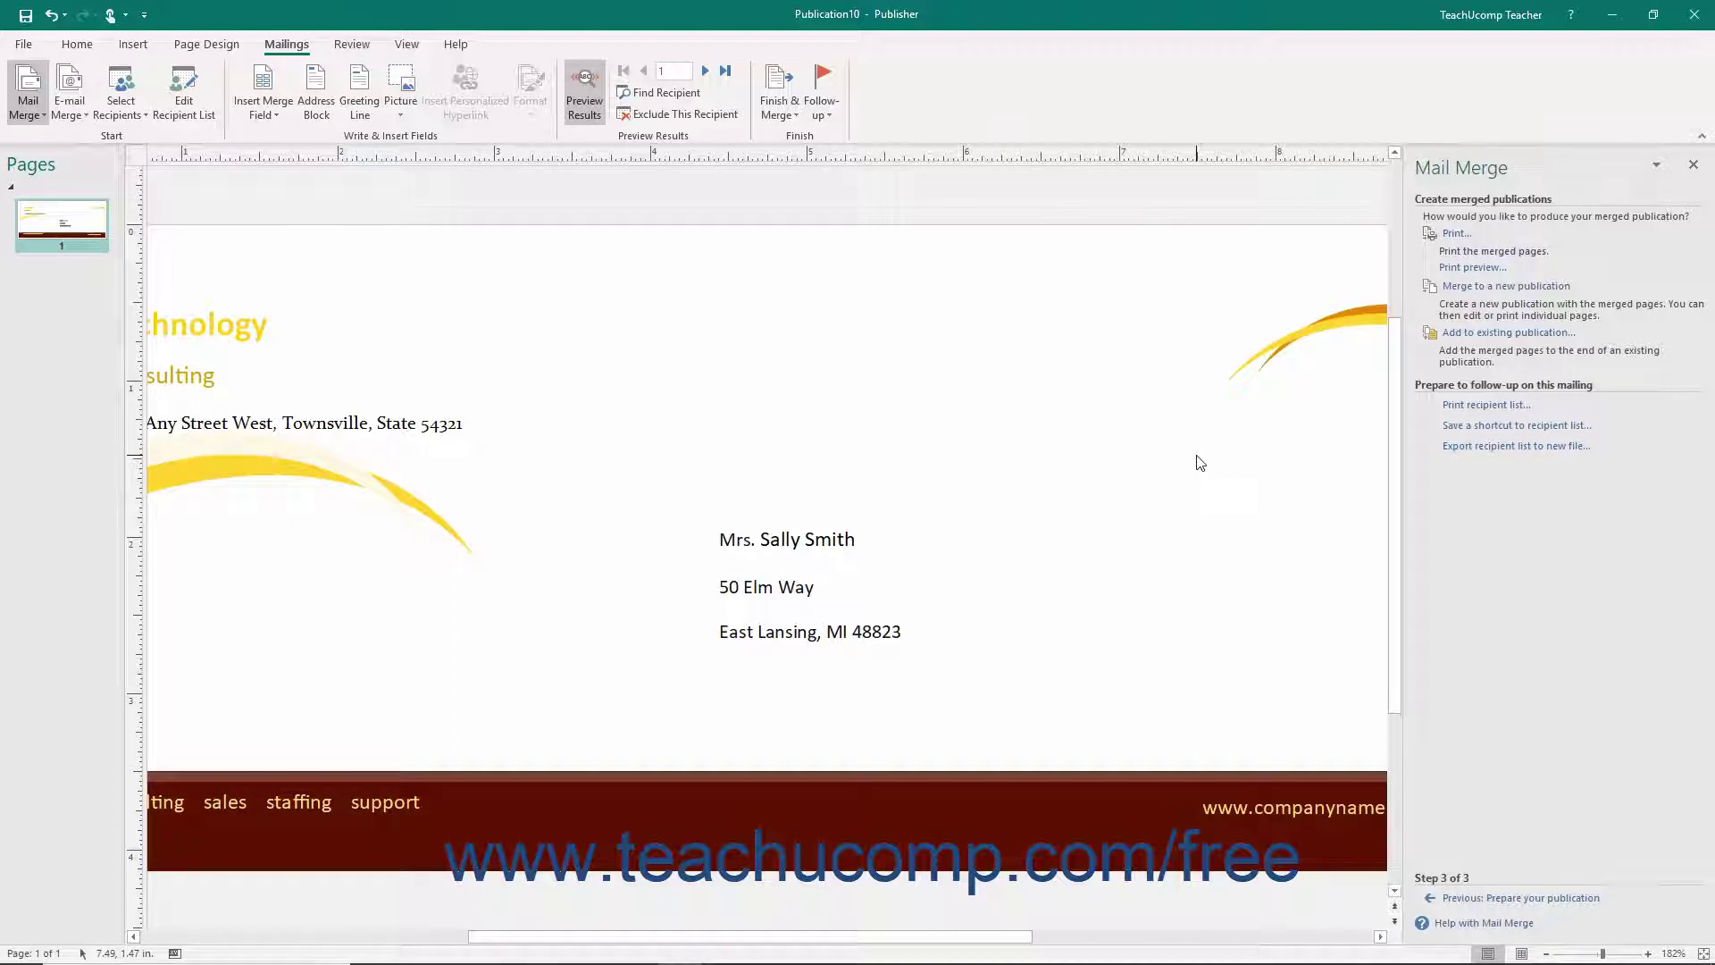
left_click(1465, 337)
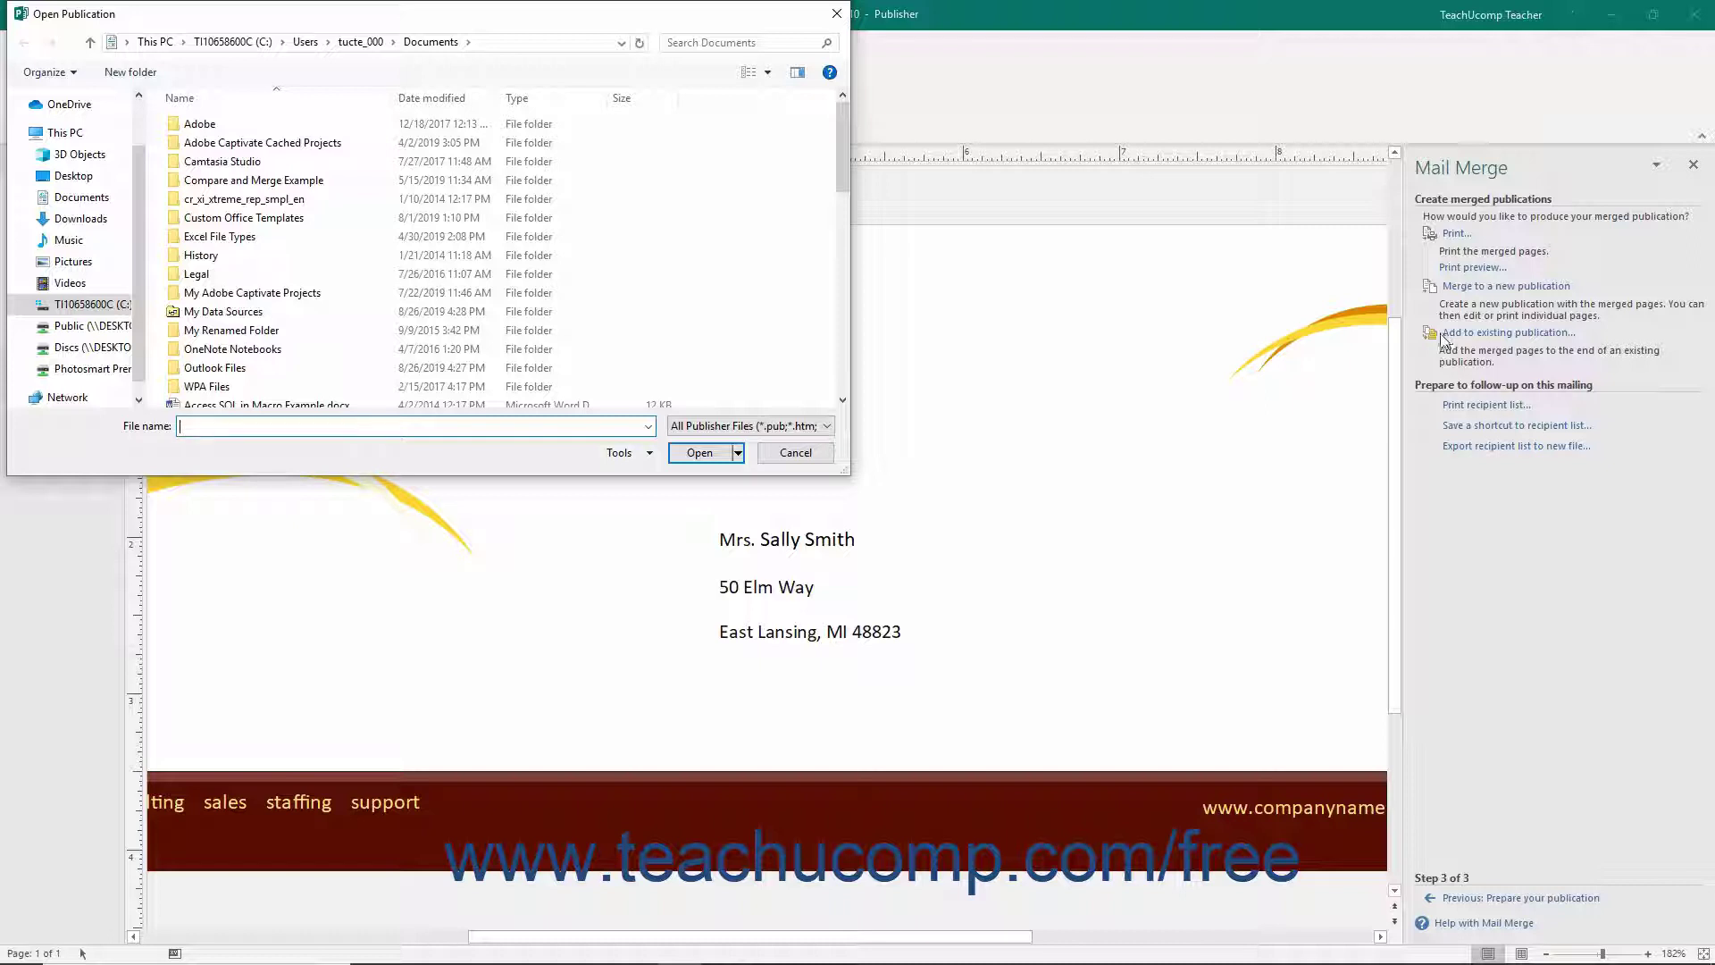
left_click(794, 450)
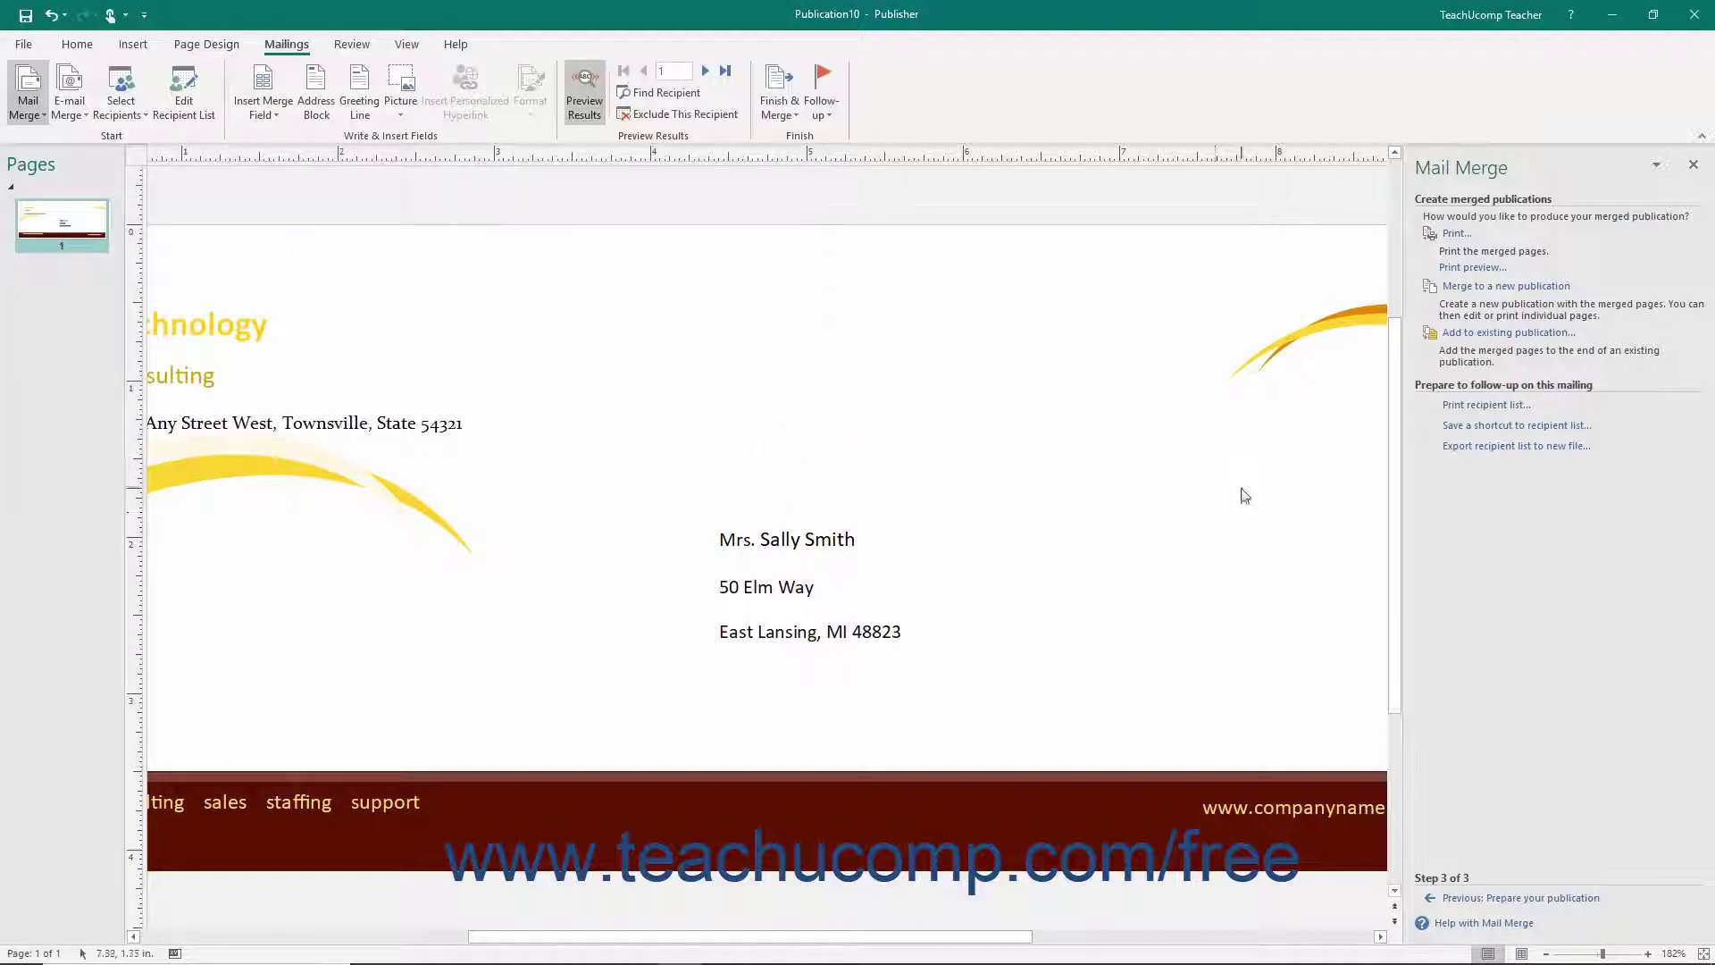